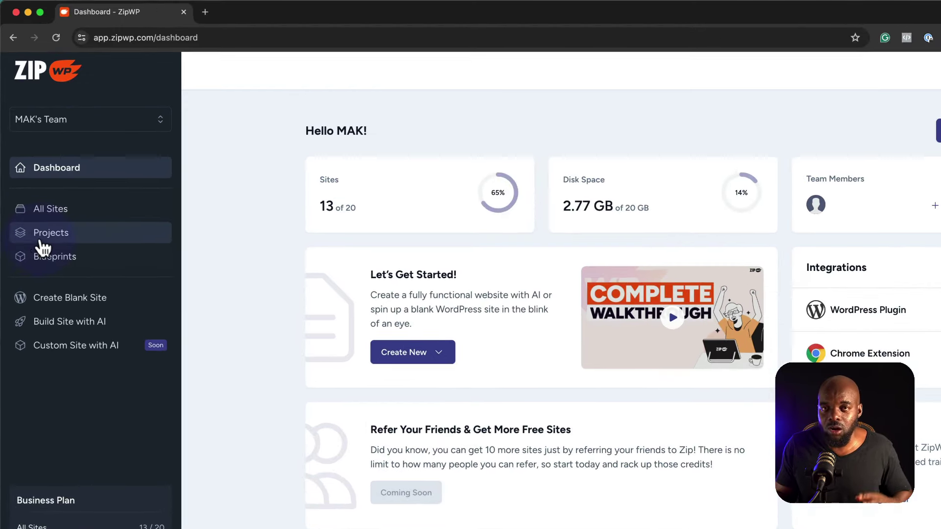
Step: Create a new blank WordPress website with the site label "SureCart Masterclass"
click(88, 210)
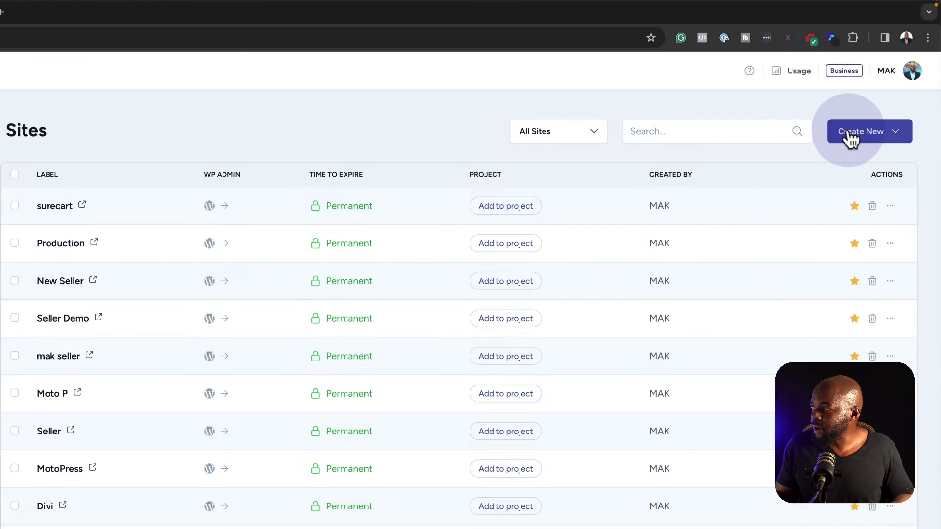
click(852, 138)
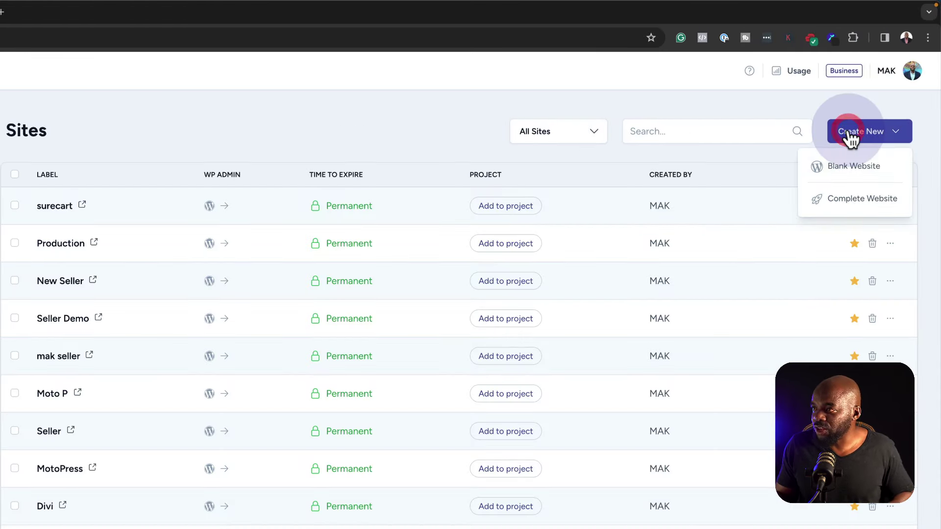
click(843, 172)
click(289, 341)
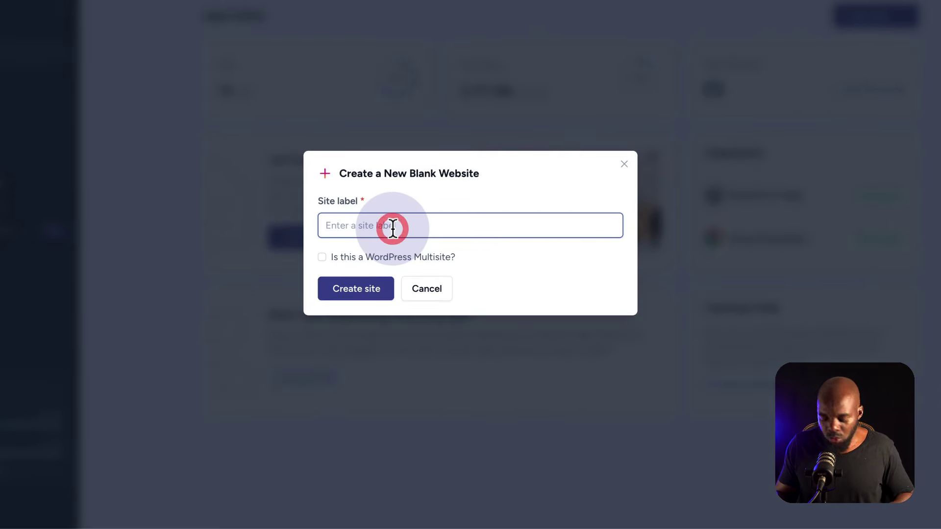
text(SureCart Masterclass)
click(362, 293)
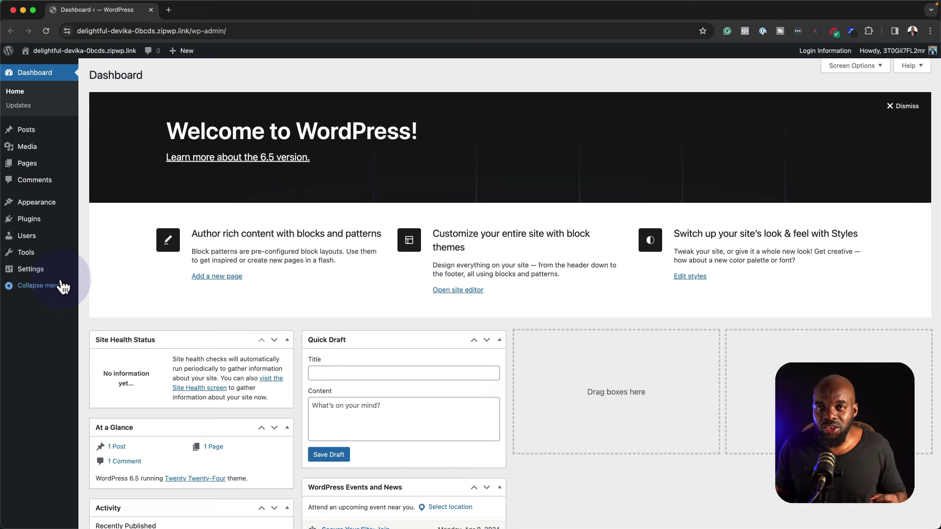
Step: Install and activate the Astra theme on the new site
mouse_move(57, 209)
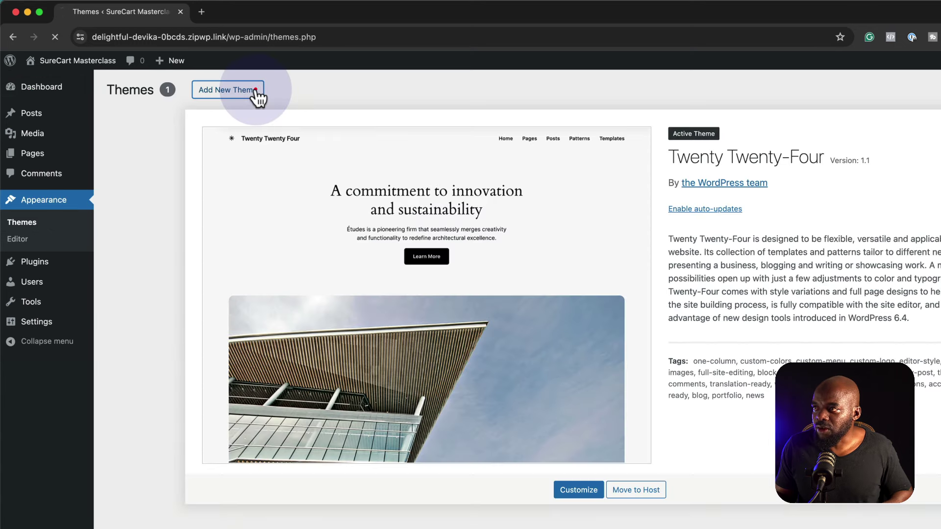
click(253, 92)
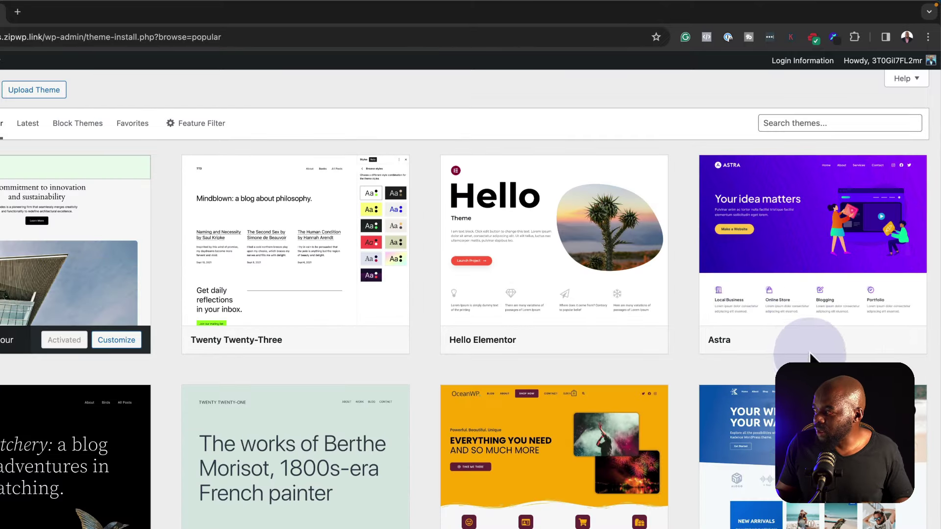
mouse_move(827, 355)
click(856, 342)
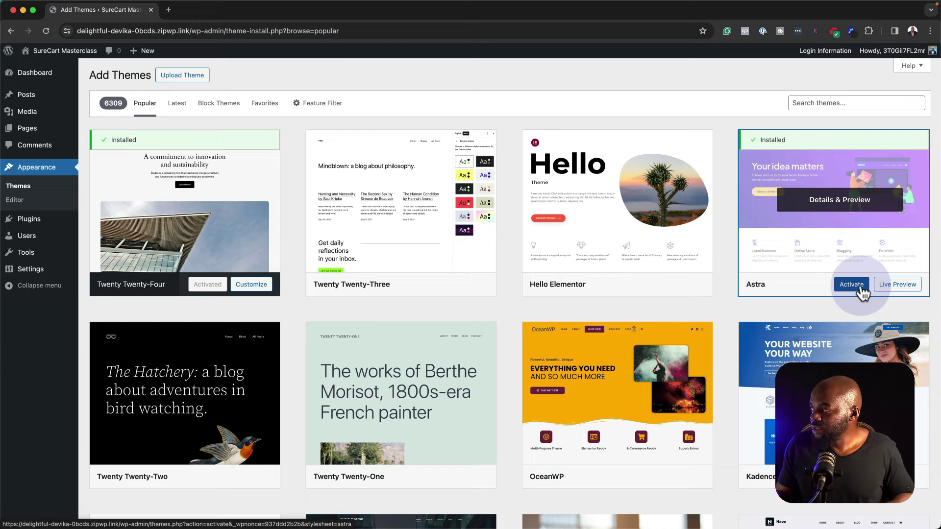
click(853, 285)
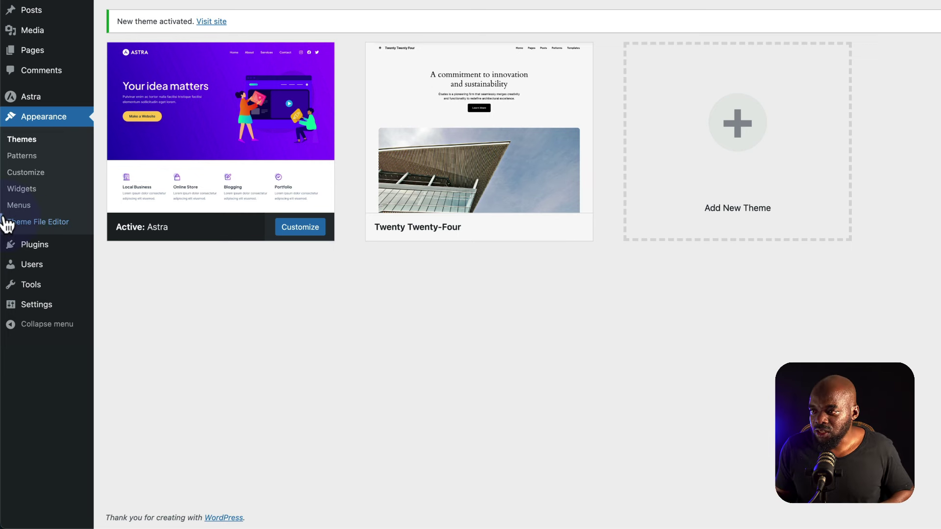
Step: Search the plugin directory for "spectra" and install the Spectra – WordPress Gutenberg Blocks plugin
mouse_move(15, 249)
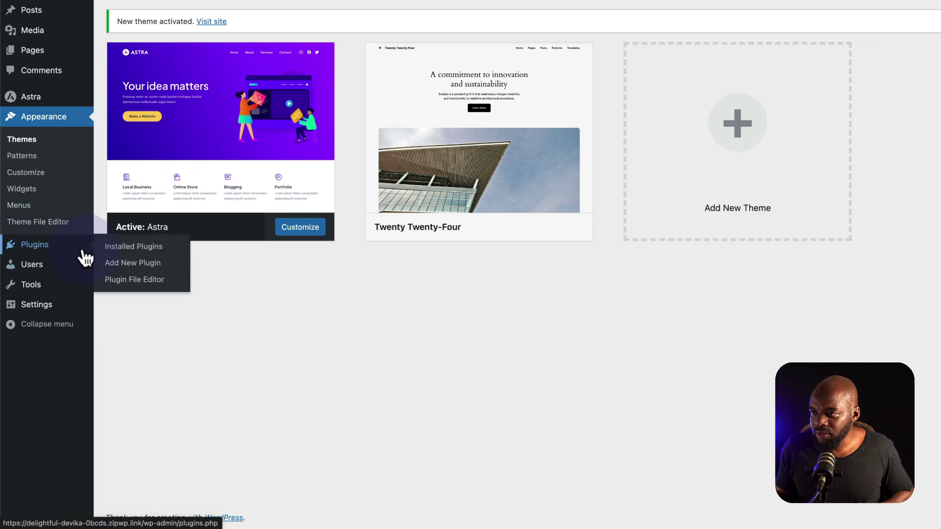
click(132, 263)
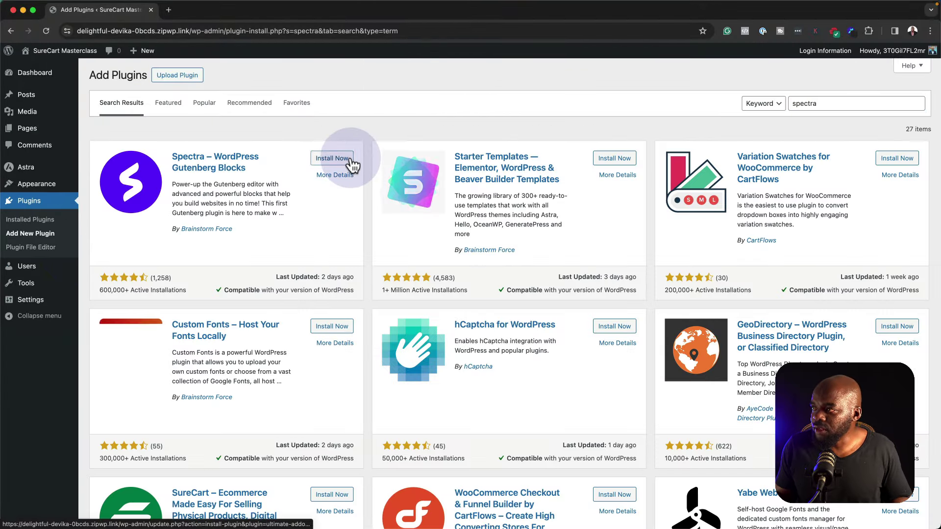
click(347, 159)
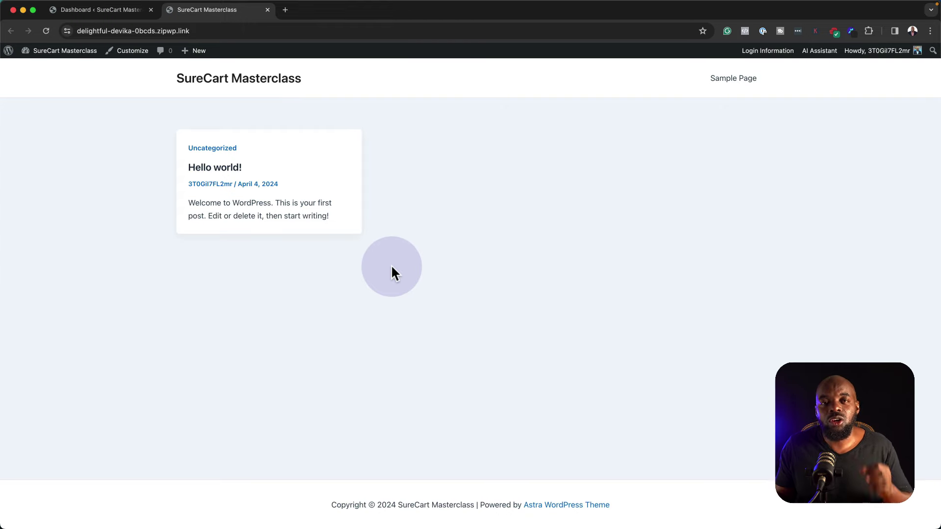
Step: Search the plugin directory for "surecart", then install and activate the SureCart plugin
click(68, 11)
mouse_move(18, 253)
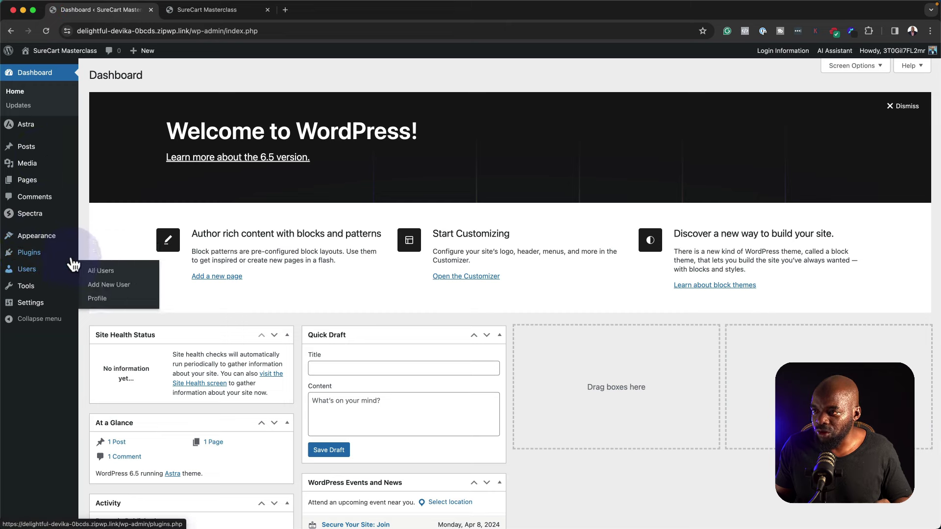
click(111, 267)
click(851, 104)
text(surecart)
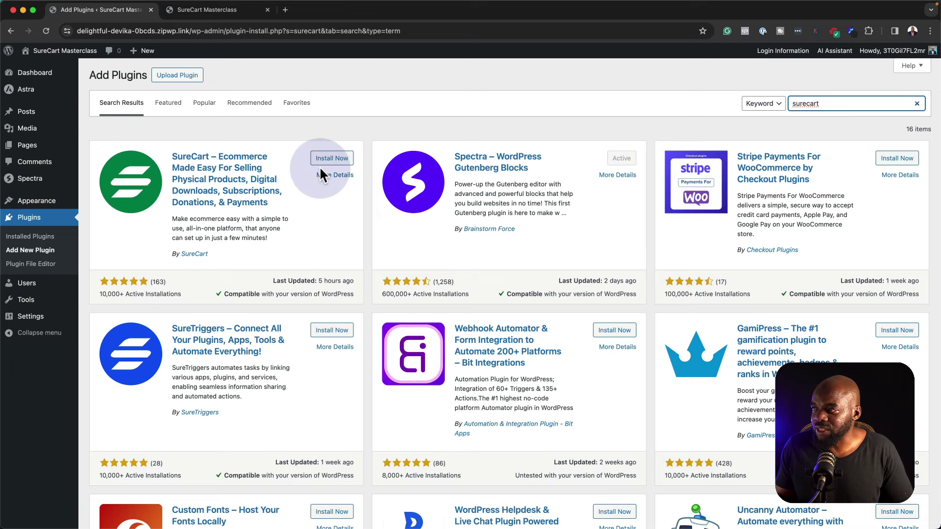
click(331, 159)
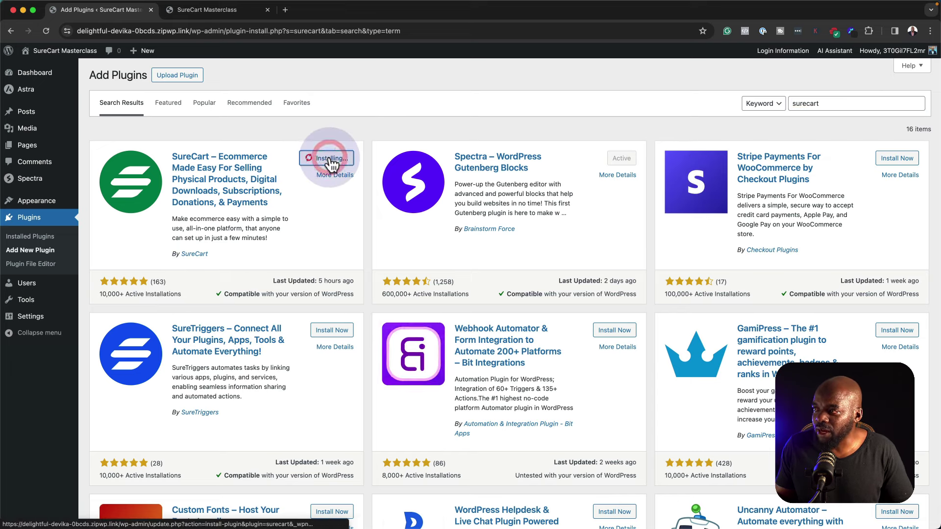
click(330, 157)
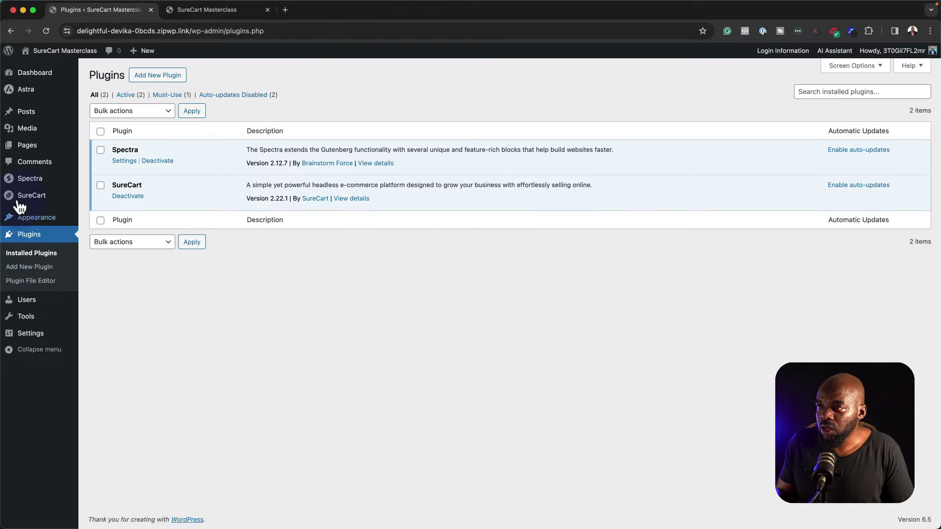
Step: Launch the SureCart getting-started setup and choose to create a new store
mouse_move(23, 203)
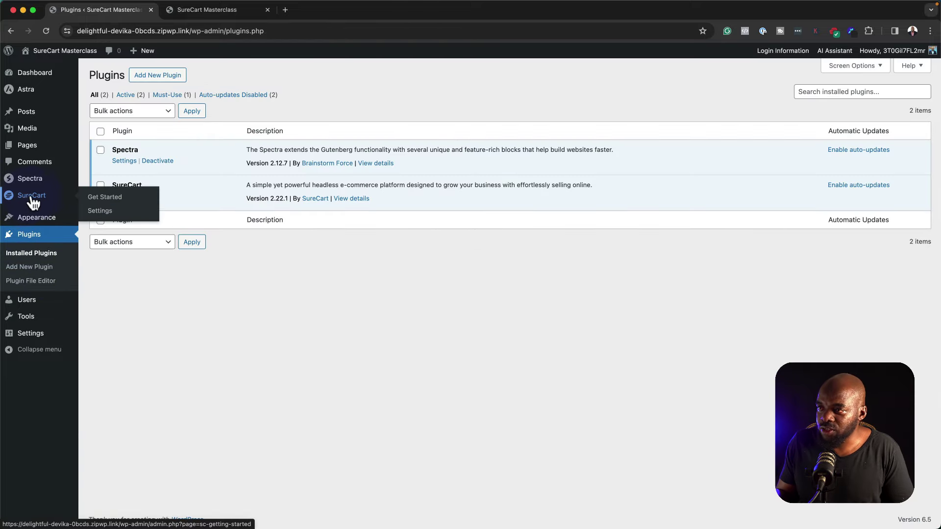
click(100, 201)
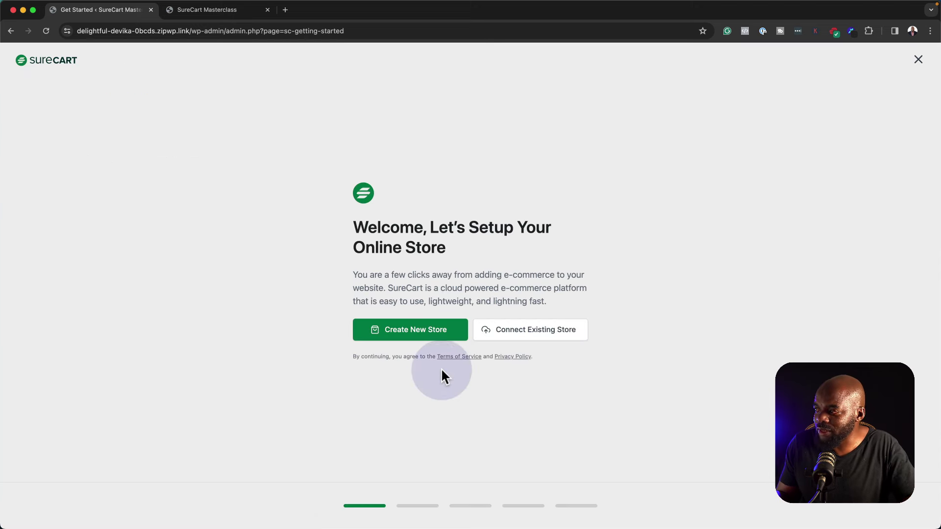
click(411, 331)
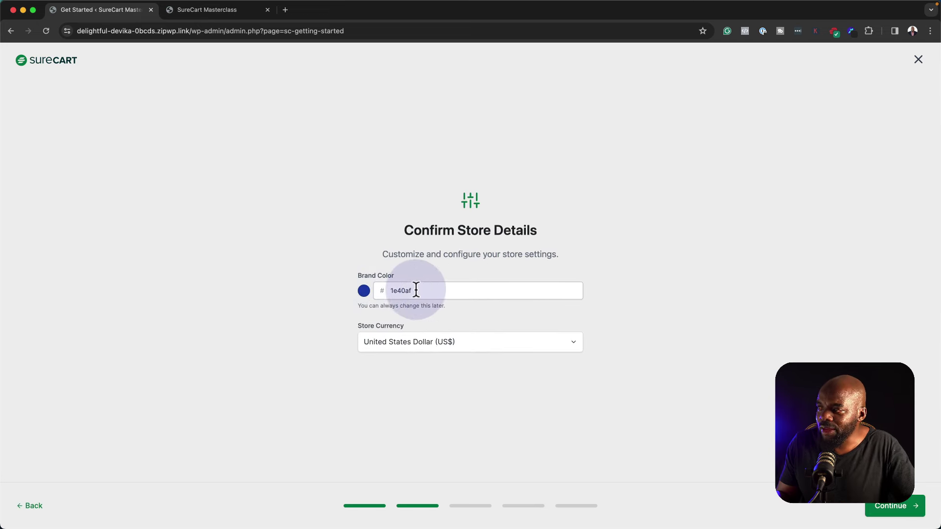
Step: Set the store's brand color to orange, hex fa6600
click(364, 291)
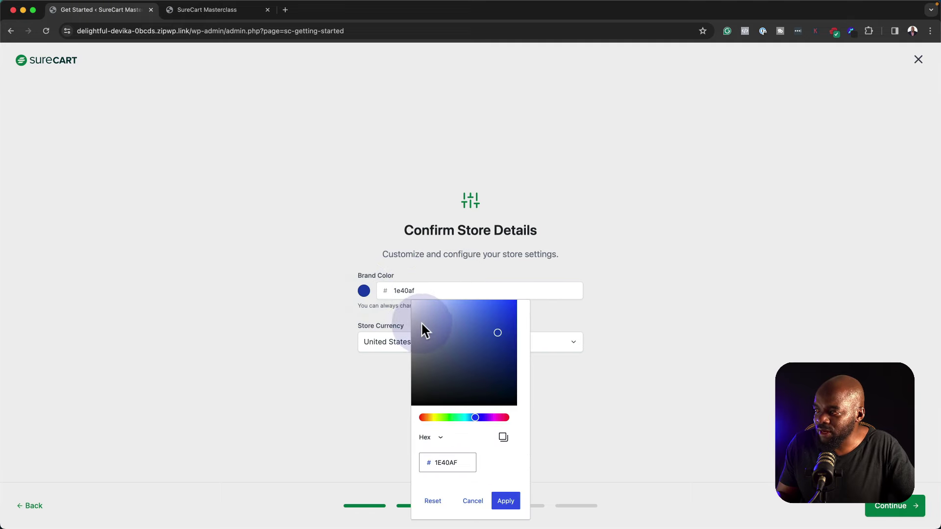
click(426, 417)
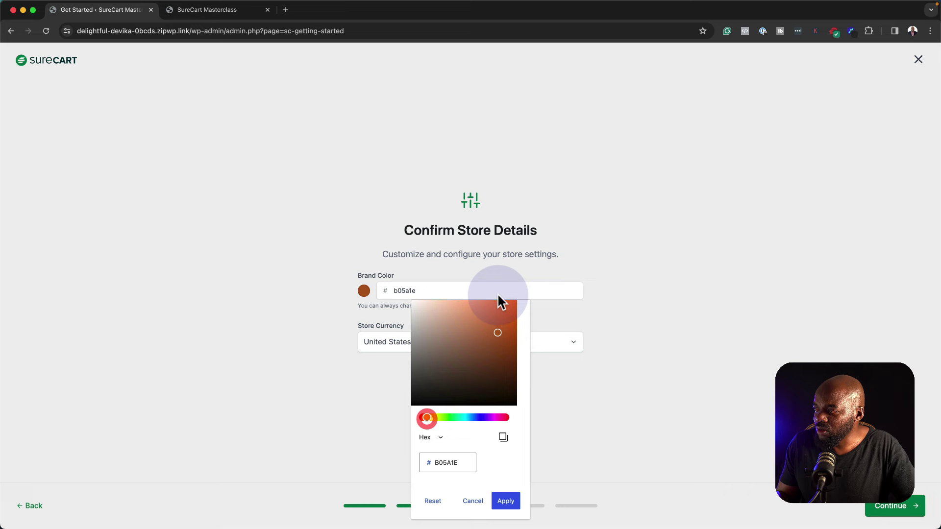
drag(510, 309, 517, 301)
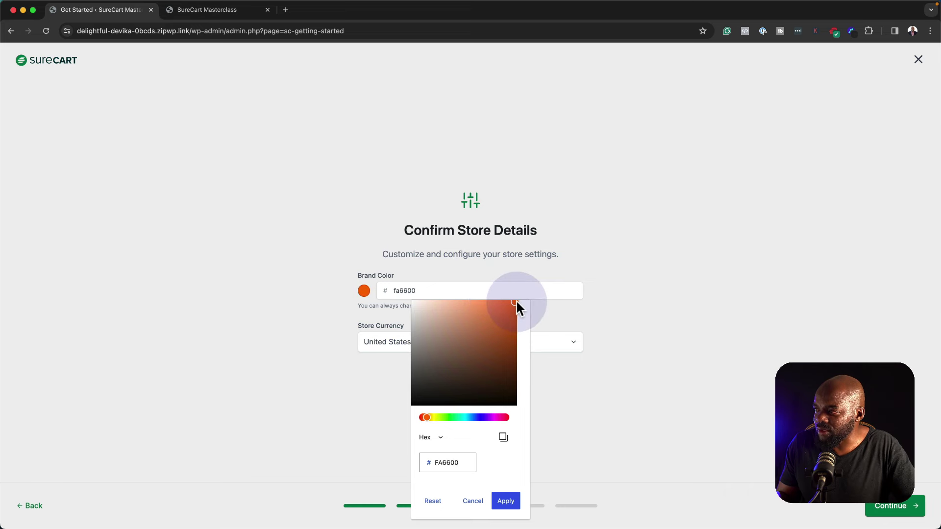
click(347, 323)
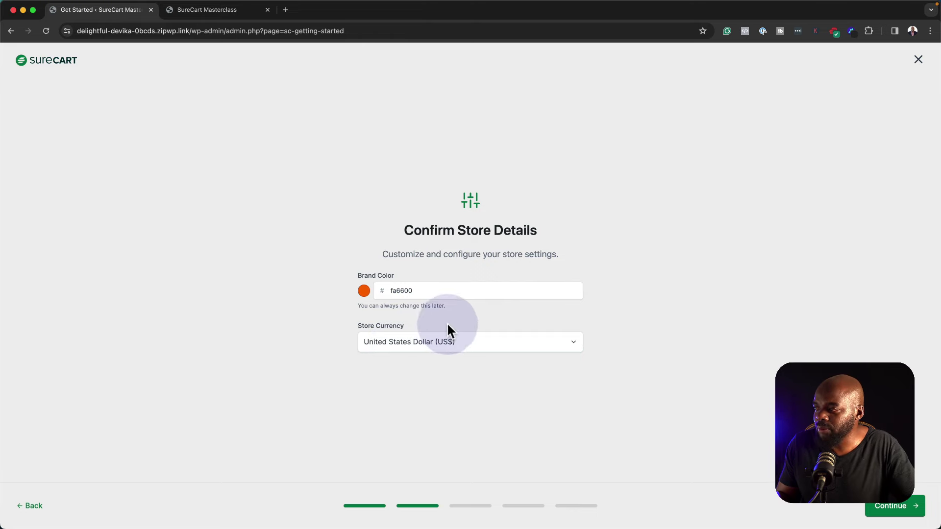
Step: Look through the currencies available for the store without changing the selection
click(562, 347)
scroll(533, 415, down, 10)
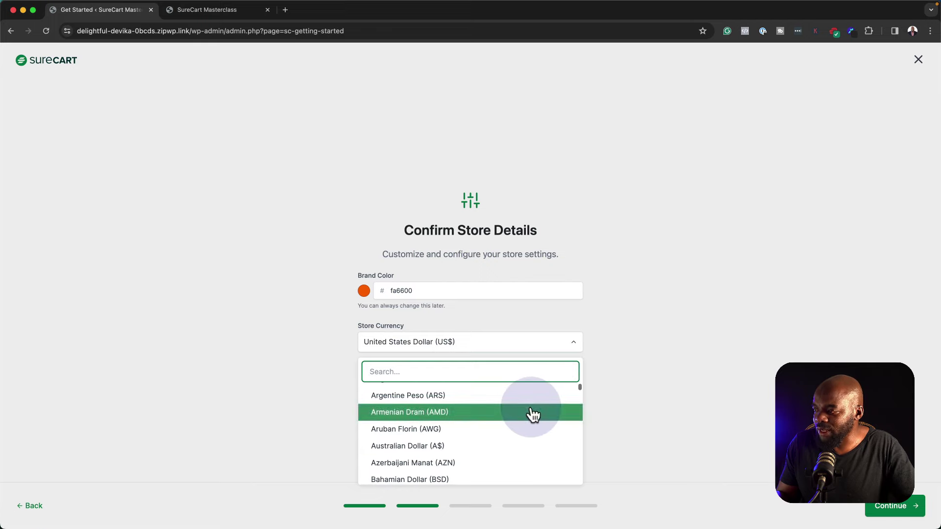
scroll(535, 413, down, 10)
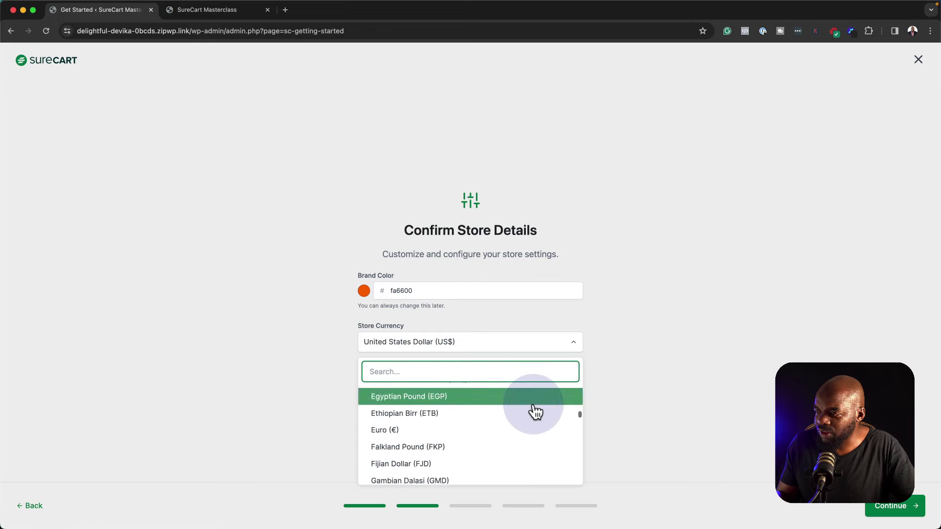
scroll(534, 412, down, 10)
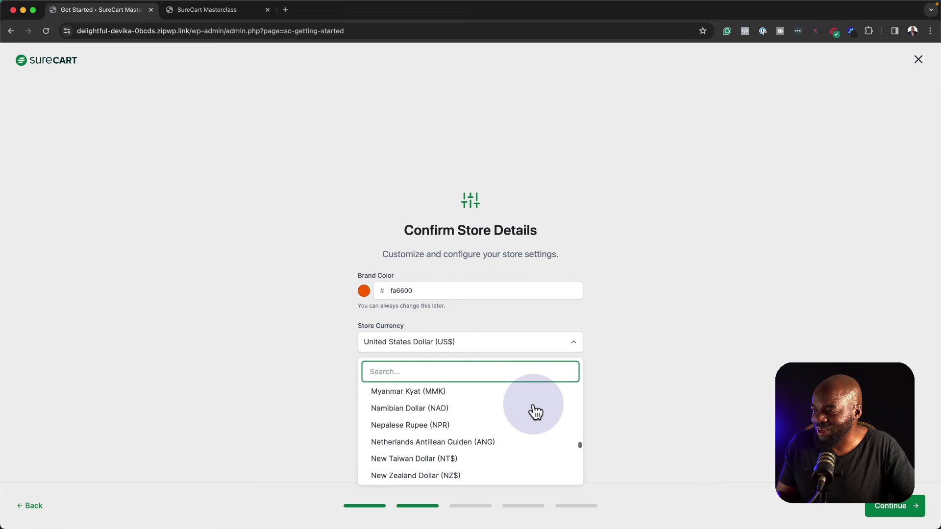
click(641, 354)
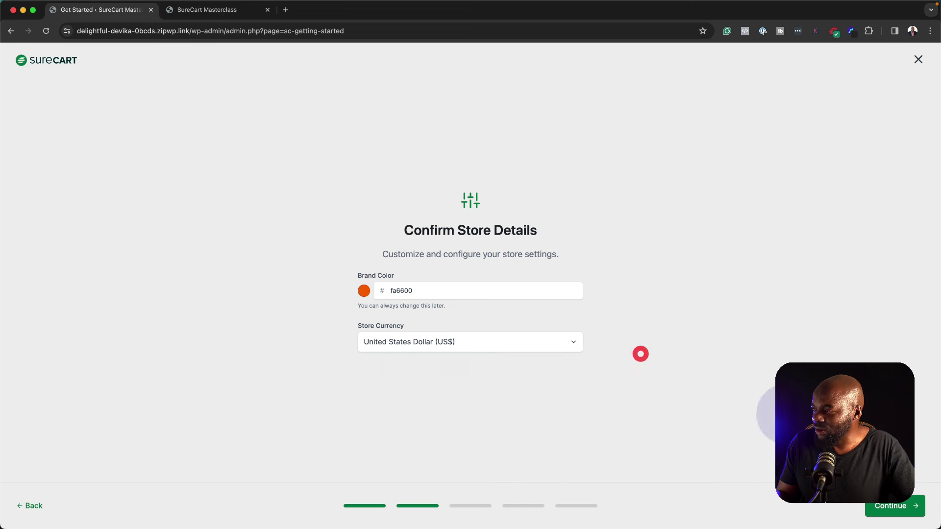
Step: Accept the store details, choose Start From Scratch, and confirm the store notification email to finish creating the store
click(904, 510)
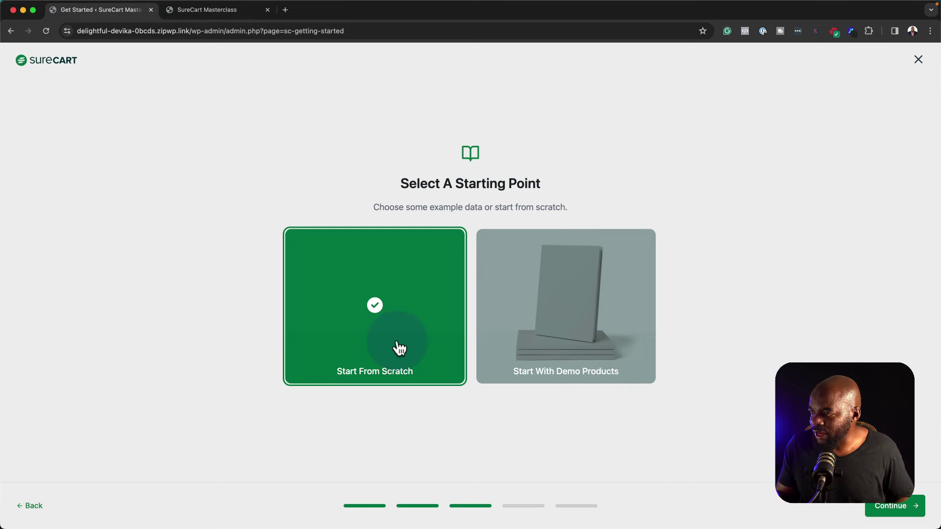
click(913, 506)
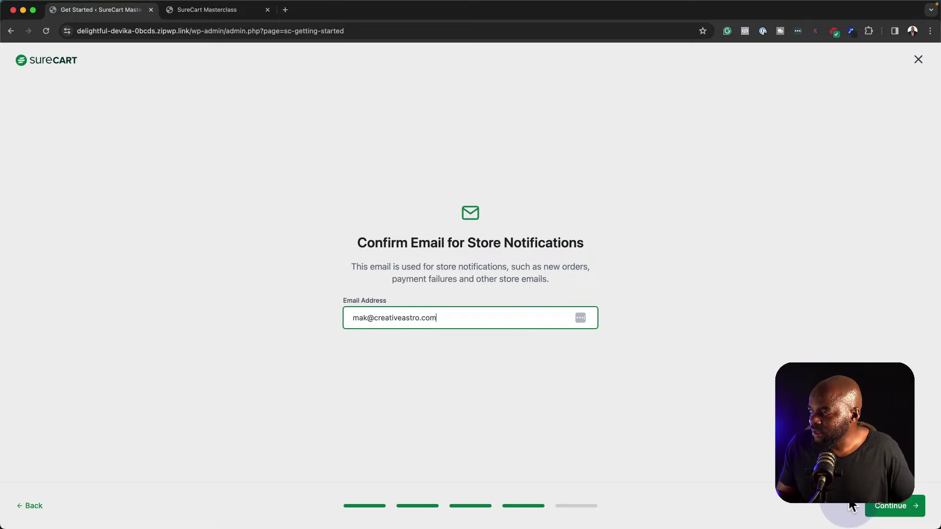
click(882, 508)
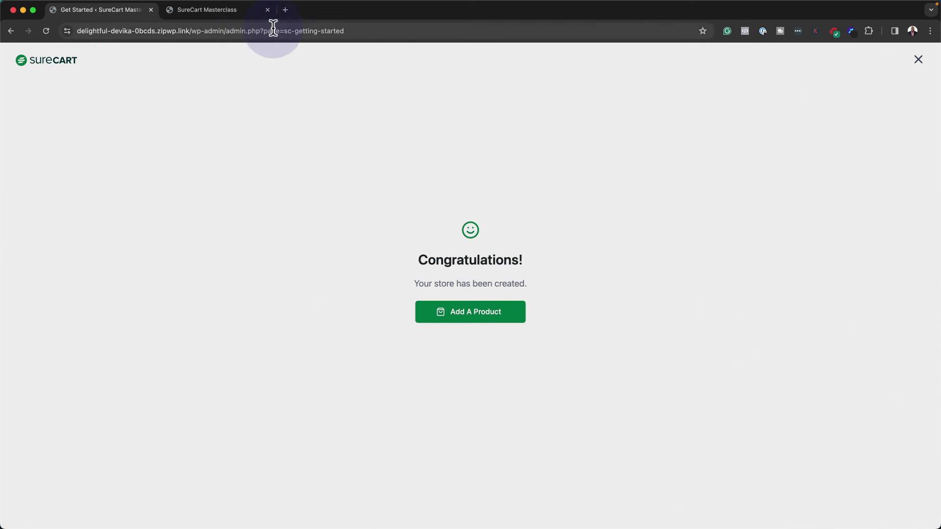
Step: Reload the site's front end to check its navigation for store pages, and return to the store setup
click(245, 10)
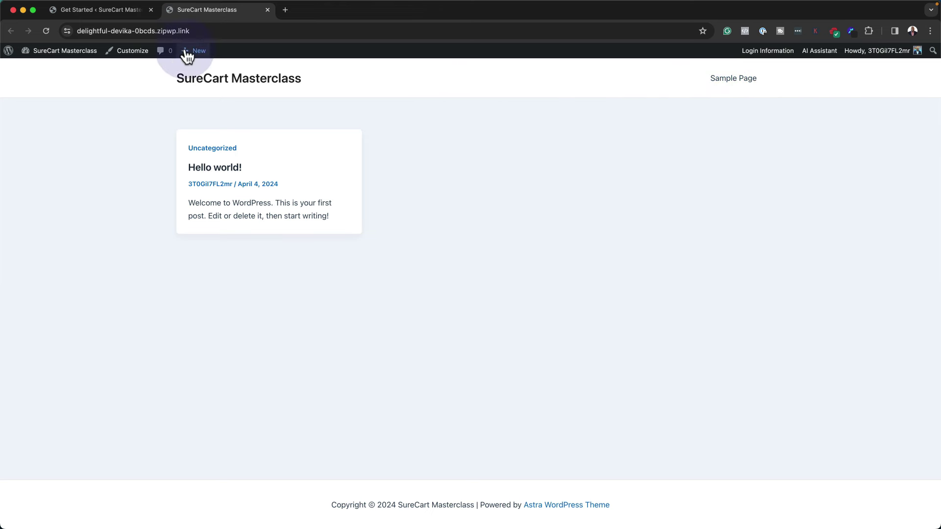
click(42, 32)
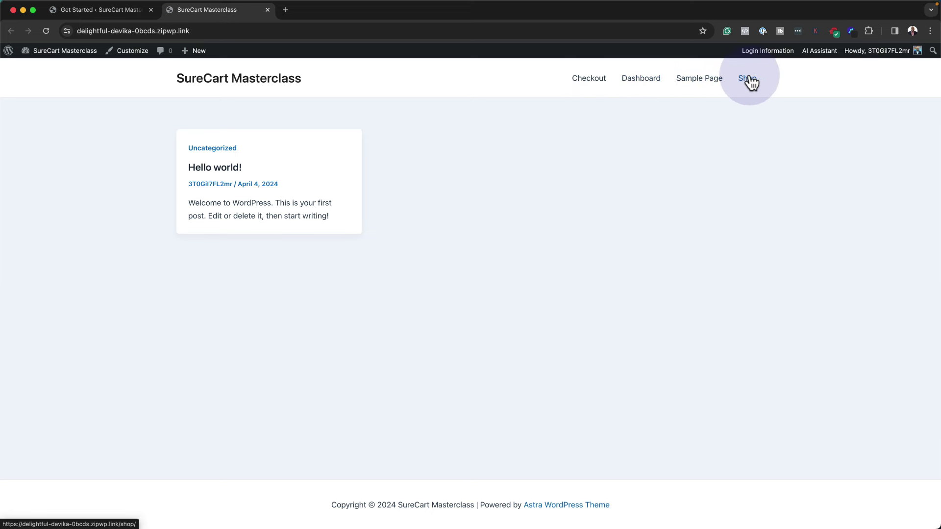
click(135, 11)
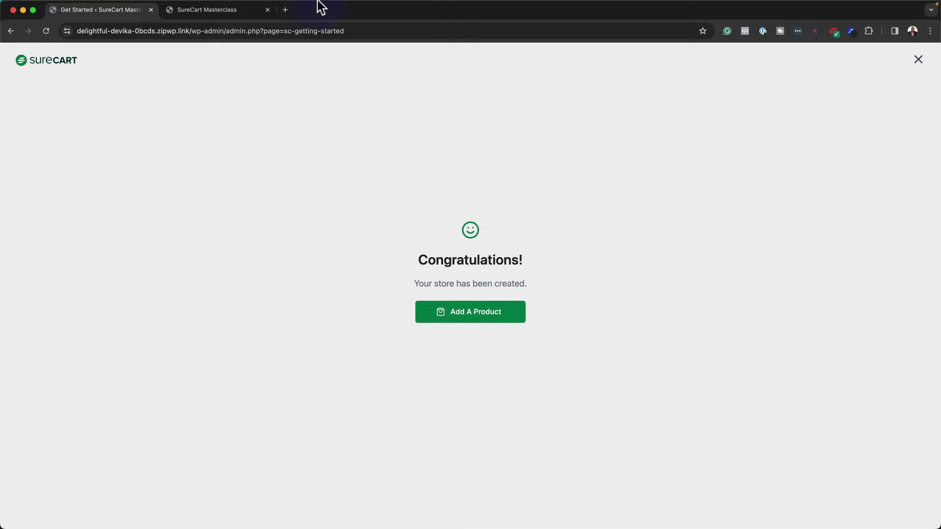
Step: Create a product named "My First Physical Product" and fill its description with Lorem ipsum placeholder text
click(499, 317)
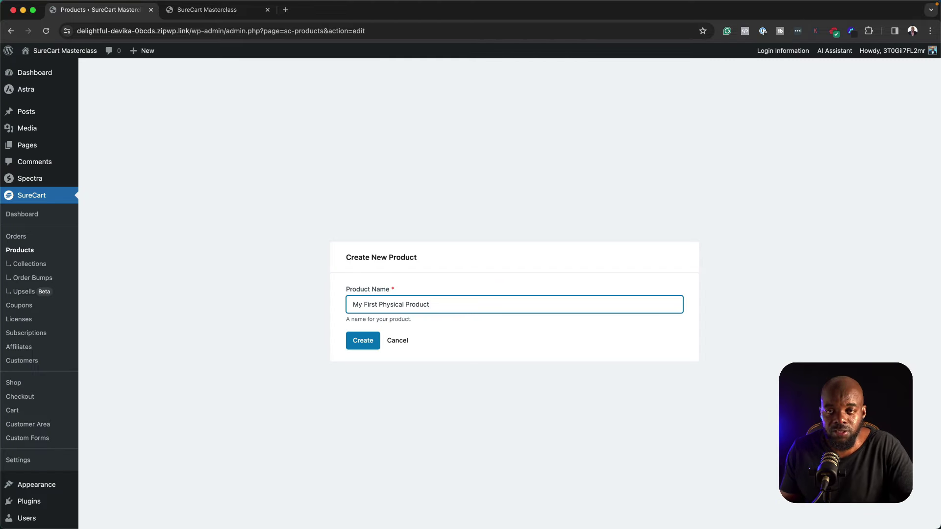
click(367, 340)
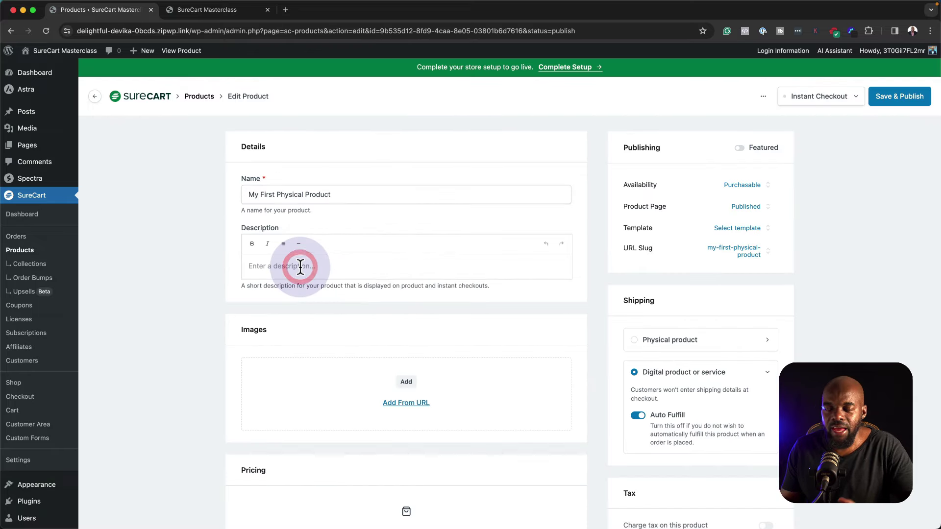
text(Lorem ipsum dolor sit amet, consectetuer adipiscing elit. Donec odio. Quisque volutpat mattis eros. Nullam malesuada erat ut turpis. Suspendisse urna nibh viverra non Esemper suscipit posuere a pede. Donec nec justo eget felis facilisis fermentum. Aliquam porttitor mauris sit amet orci. Aenean dignissim pellentesque felis.)
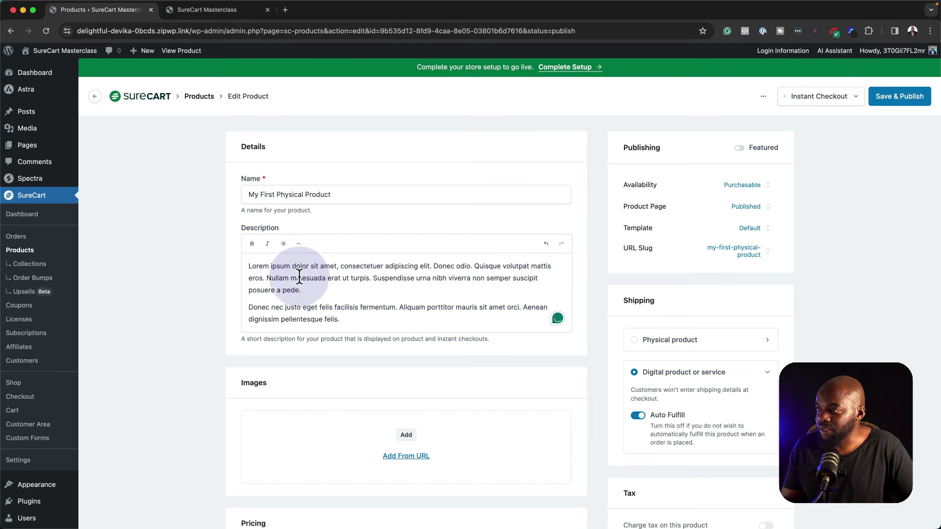
Step: Try to add an image to the product, and proceed to completing the store setup
scroll(208, 243, down, 1)
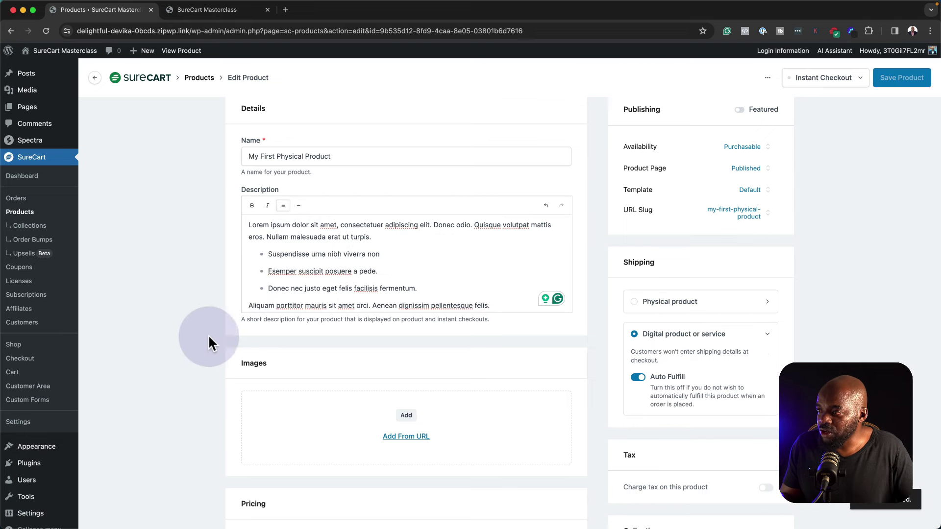
scroll(160, 369, down, 2)
scroll(162, 371, down, 1)
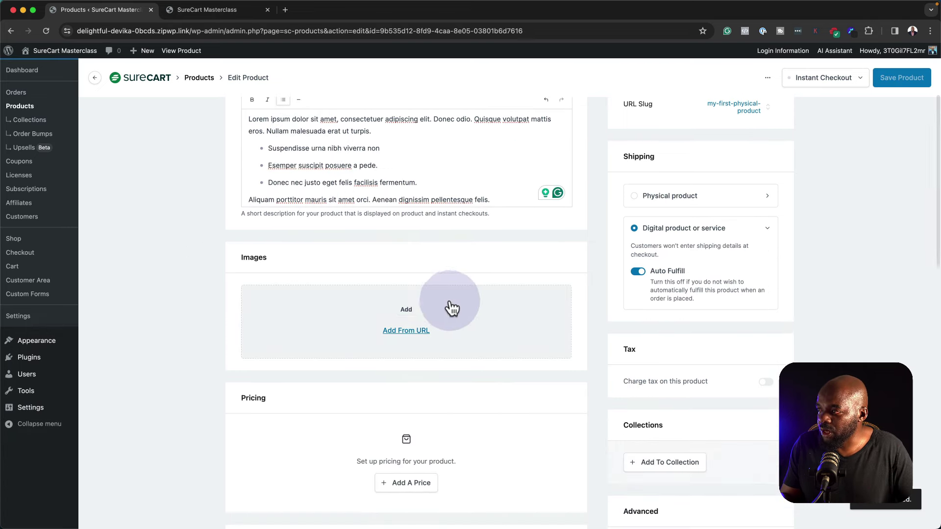
click(407, 310)
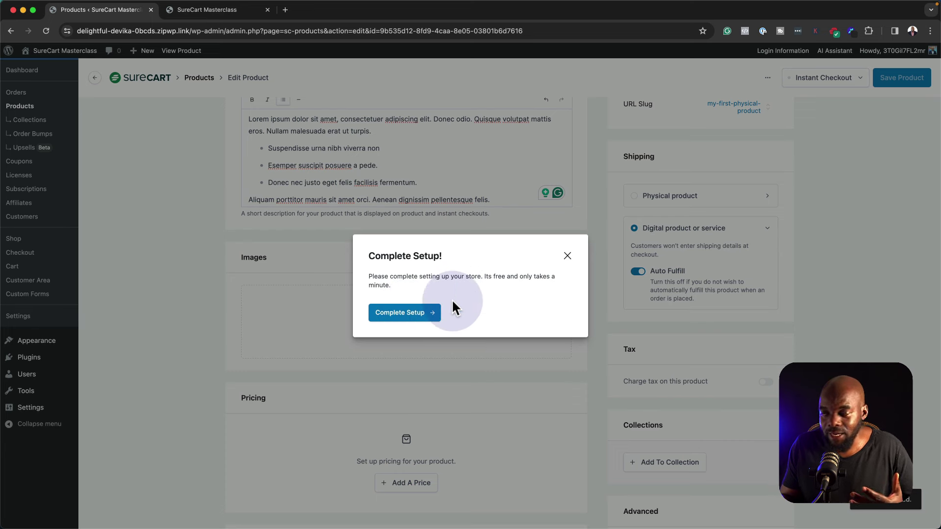
click(412, 318)
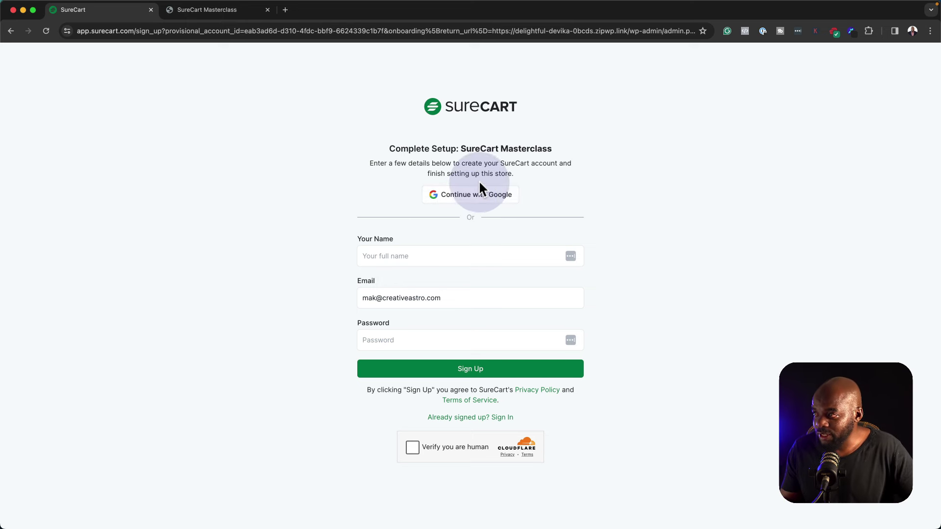
Step: Sign up for the store account with the existing Google account and accept the prefilled store details
click(426, 263)
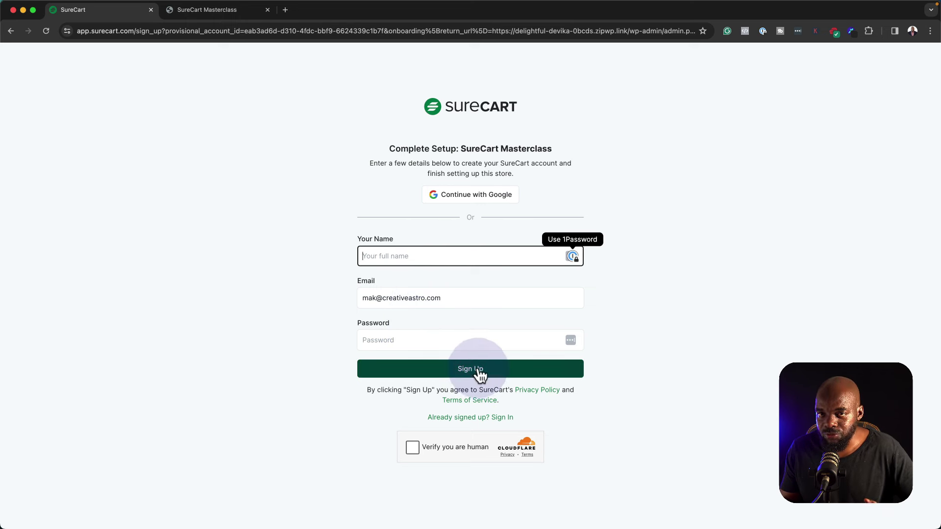
click(494, 199)
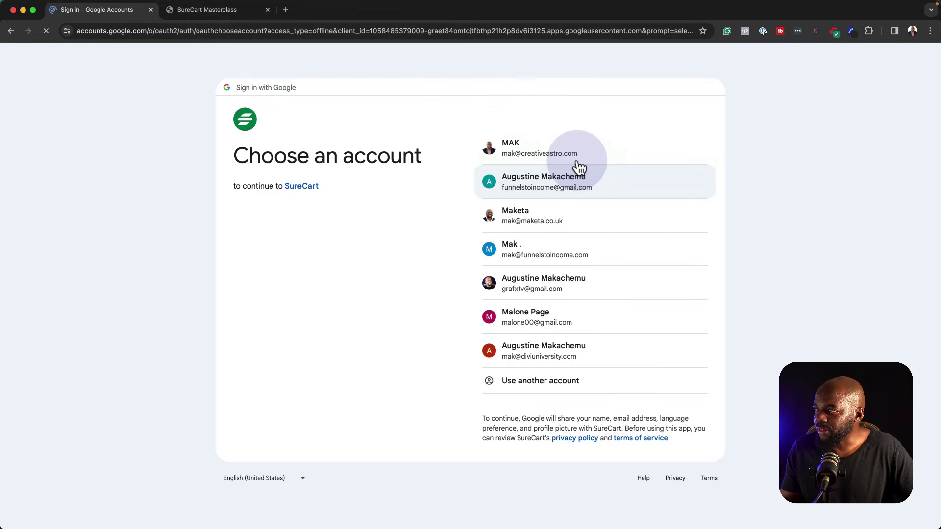
click(577, 154)
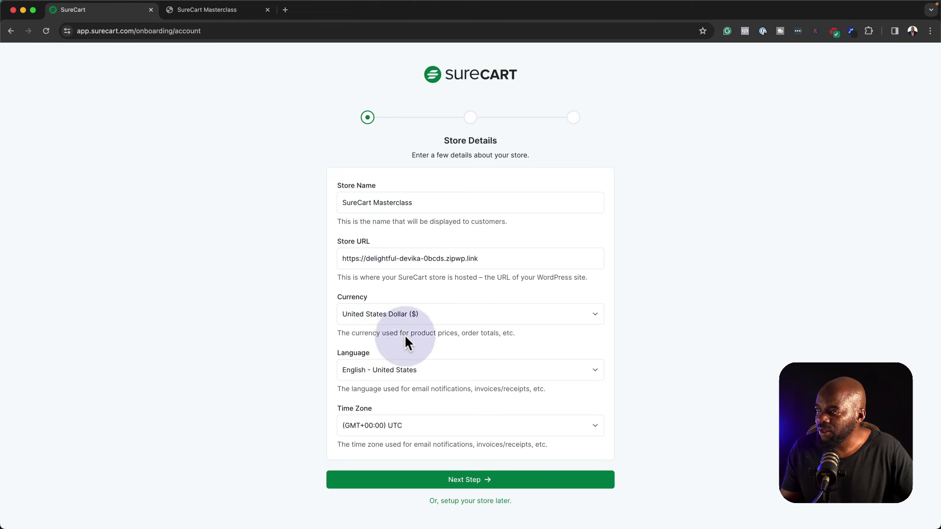
click(458, 478)
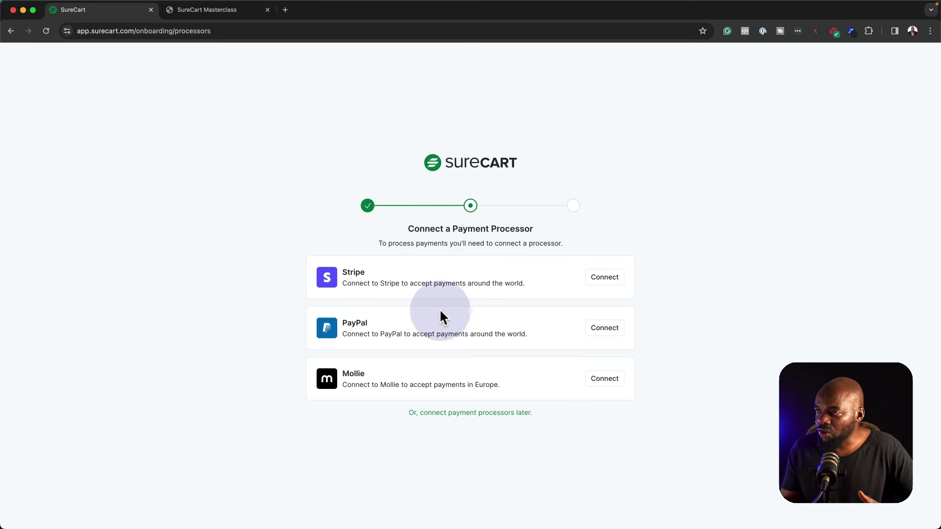
Step: Connect the existing Stripe account as the payment processor, finish the onboarding, and return to WordPress
click(614, 281)
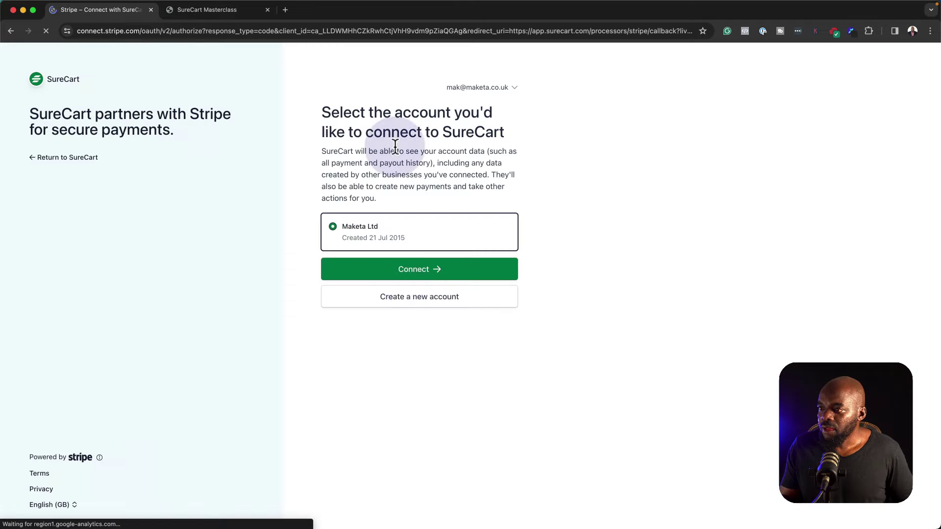
click(401, 271)
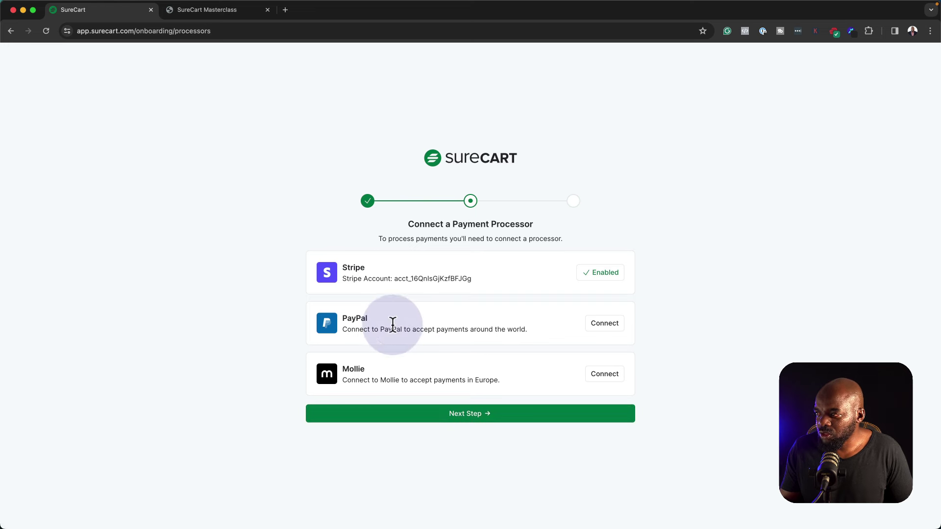
click(473, 418)
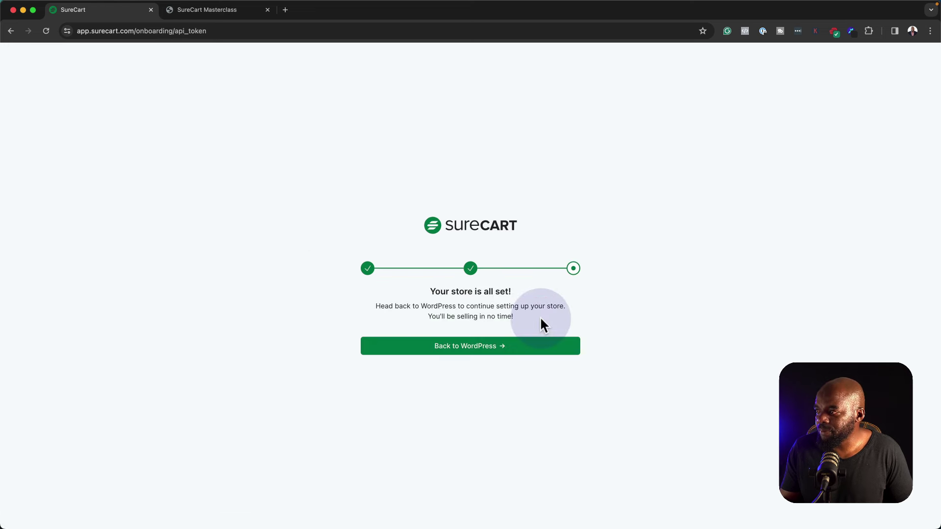
click(488, 354)
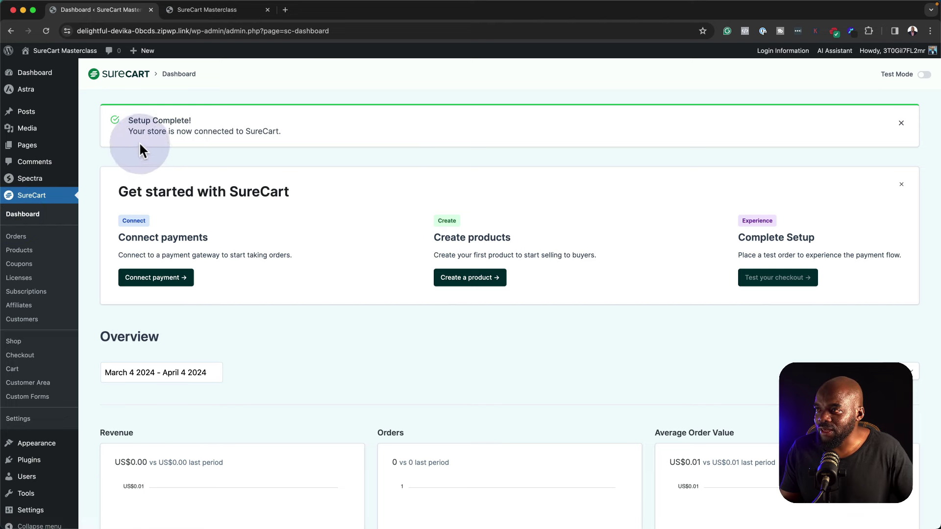
Step: Examine the store dashboard's getting-started cards, revenue, orders and average order value charts, and recent orders
scroll(281, 228, down, 2)
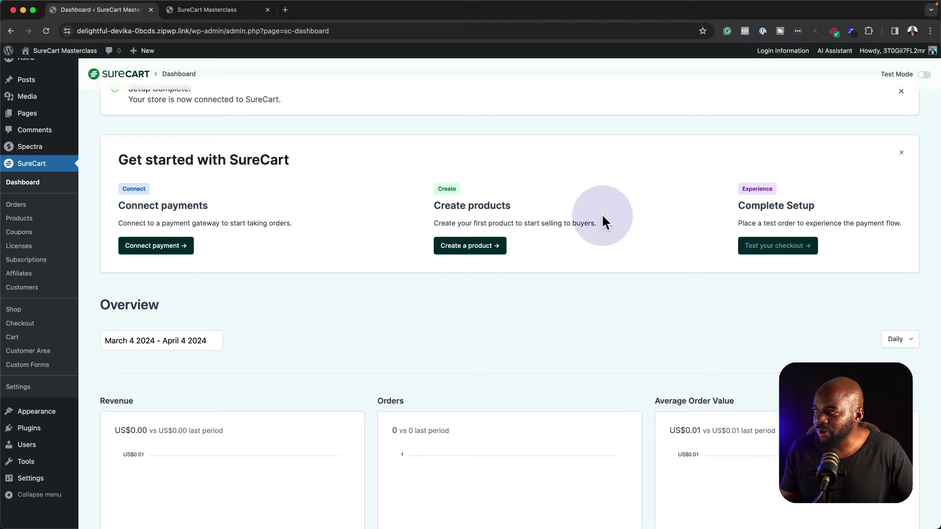
scroll(576, 308, down, 2)
scroll(576, 309, down, 5)
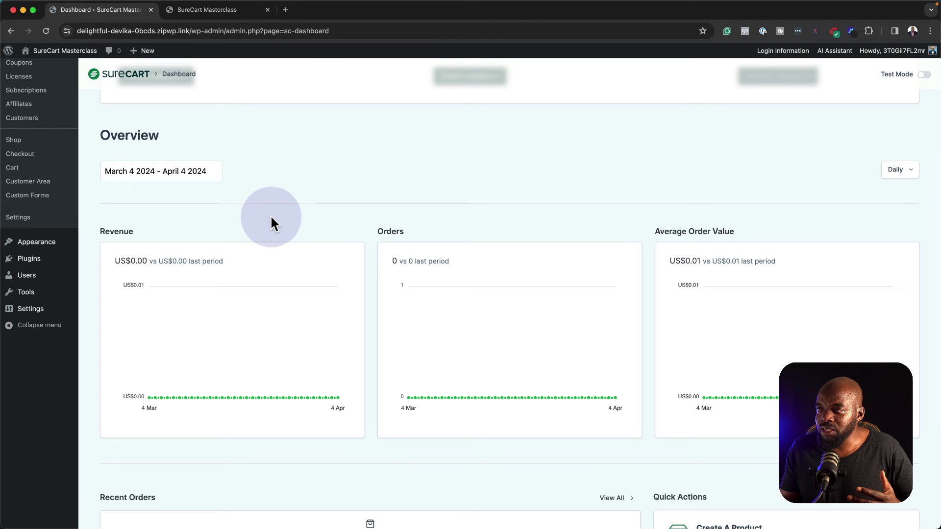
scroll(271, 217, down, 3)
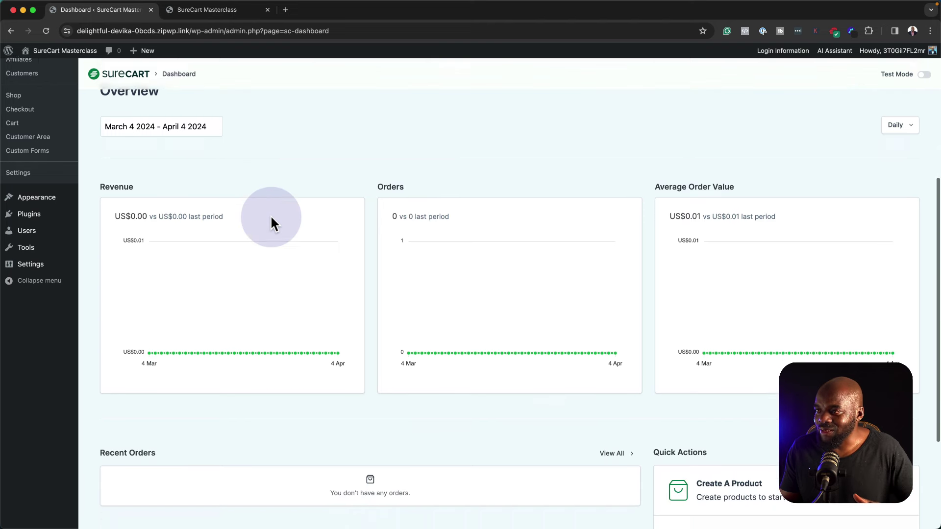
scroll(254, 178, down, 5)
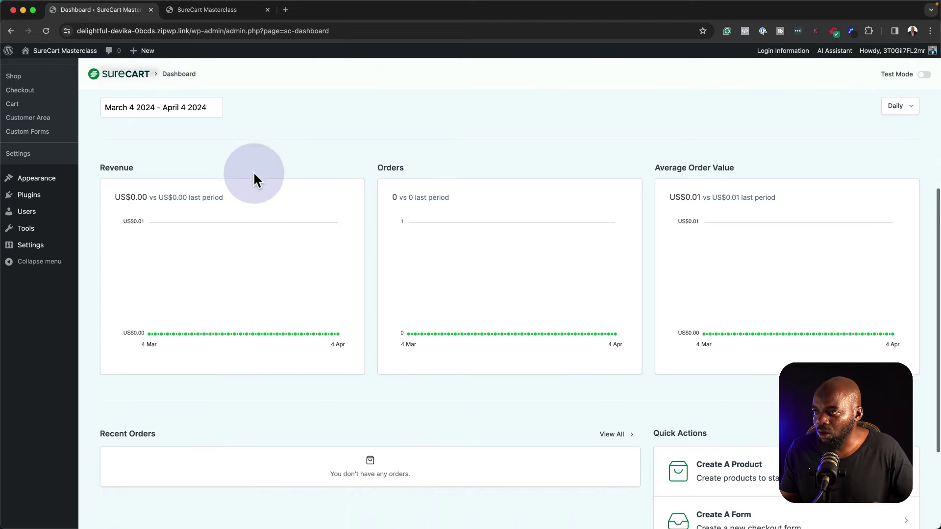
scroll(254, 176, up, 10)
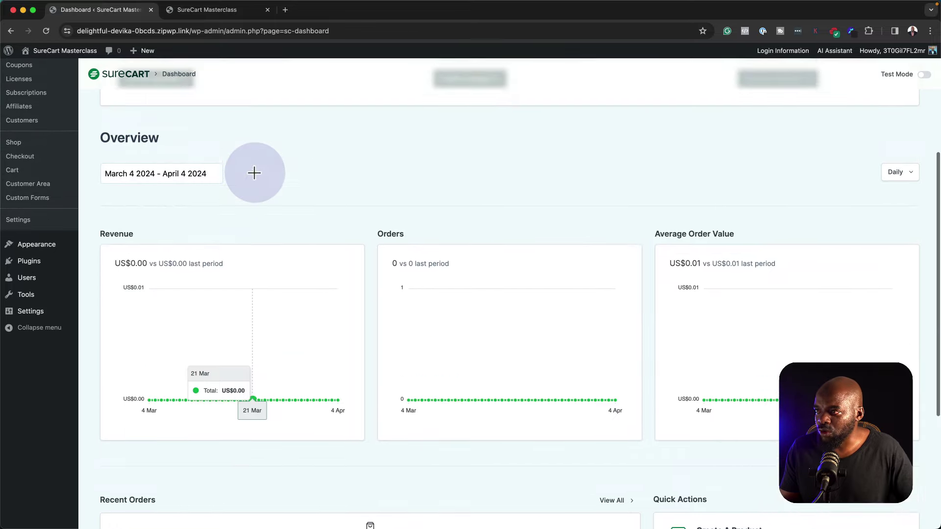
scroll(258, 173, up, 4)
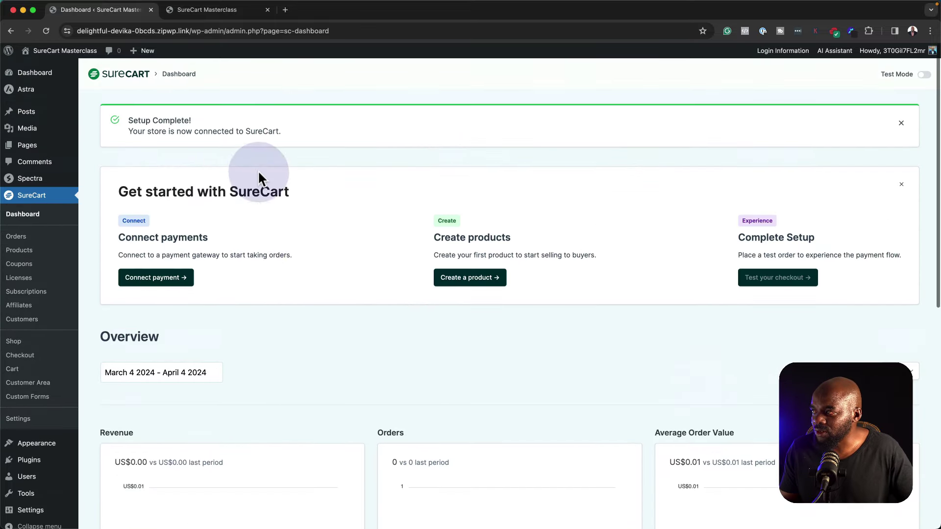
Step: Reopen "My First Physical Product" for editing from the product list
click(23, 254)
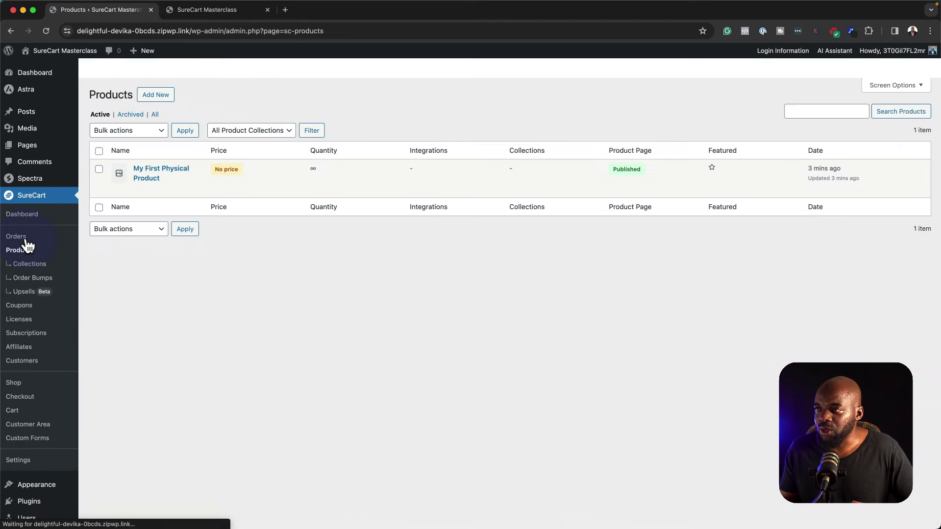
mouse_move(143, 196)
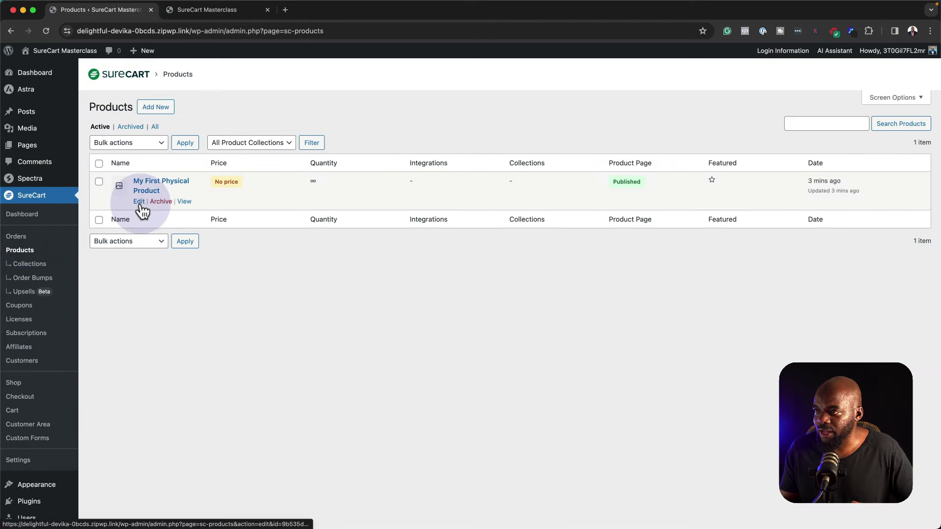
click(141, 204)
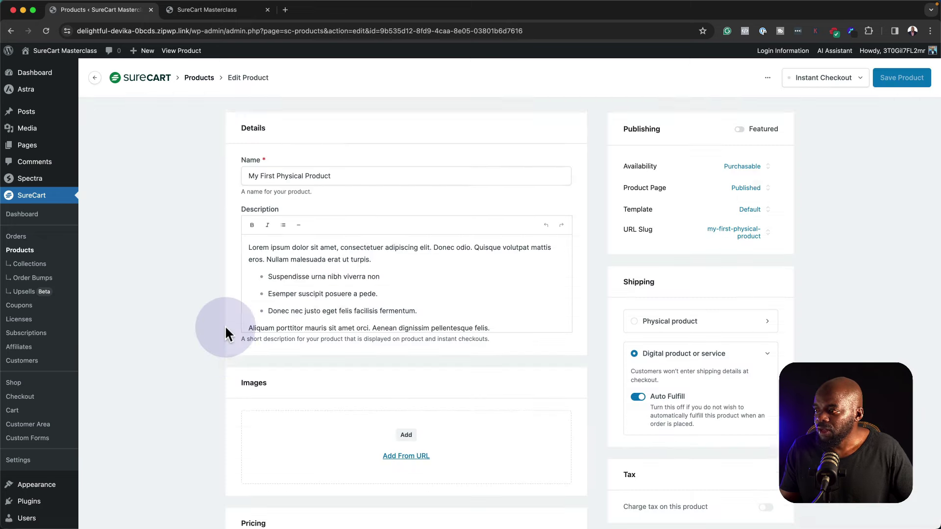
Step: Upload pexels-mnz-1598505 (1).jpg from Downloads to the store media and add it as the product's image
scroll(224, 325, down, 2)
scroll(226, 329, down, 3)
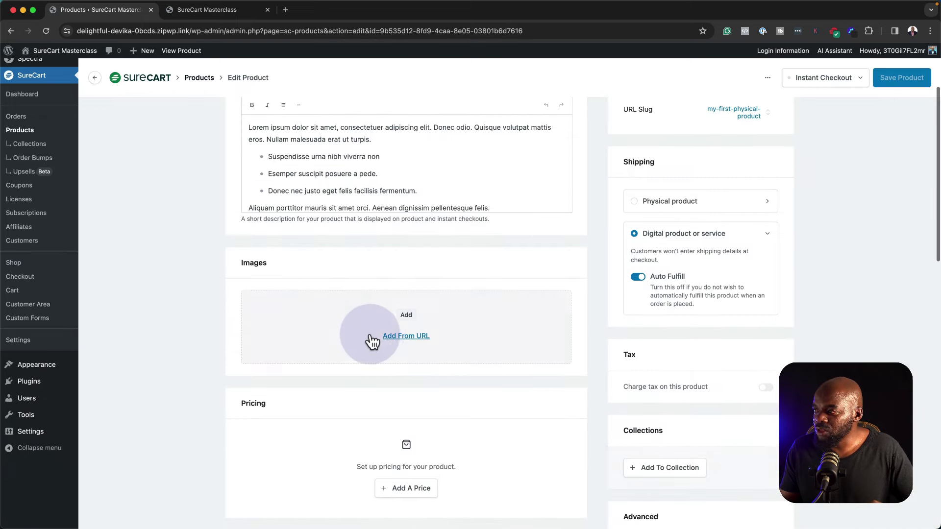
click(408, 317)
click(47, 128)
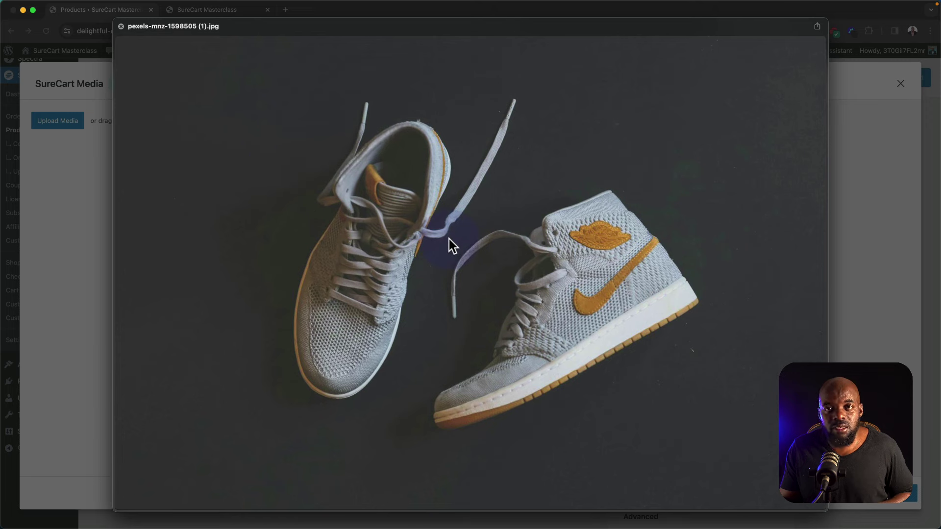
key(space)
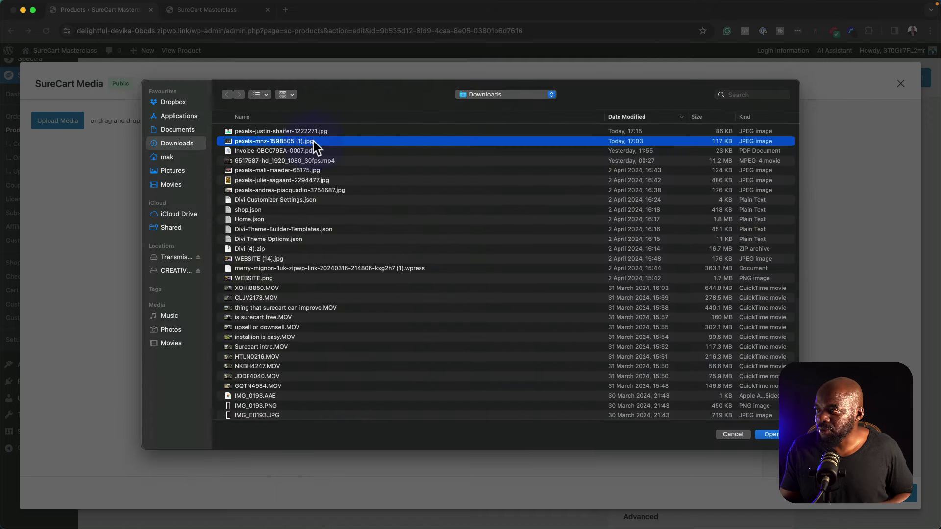
double_click(313, 141)
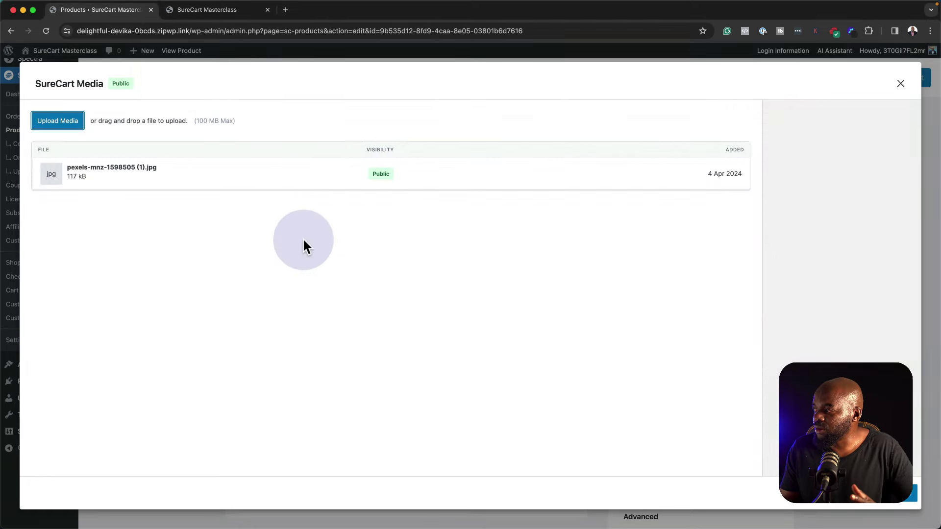
click(309, 263)
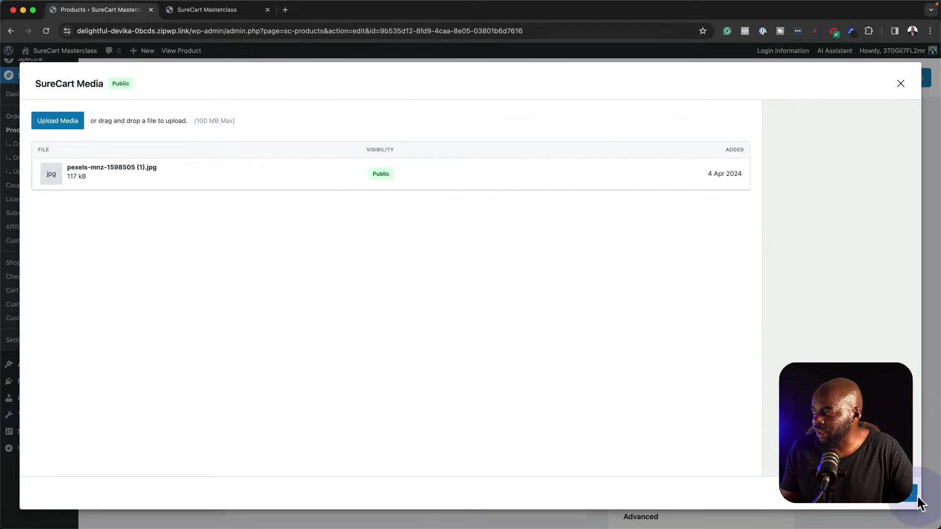
click(320, 179)
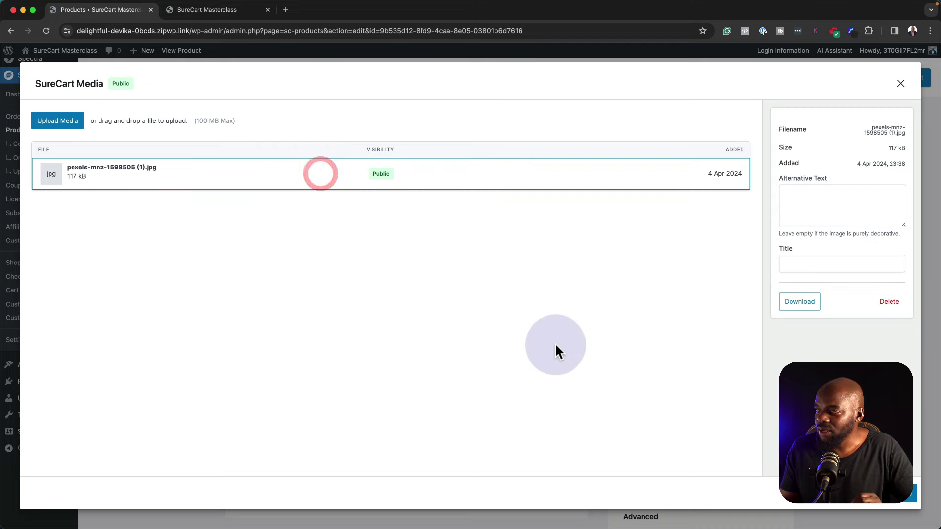
click(876, 505)
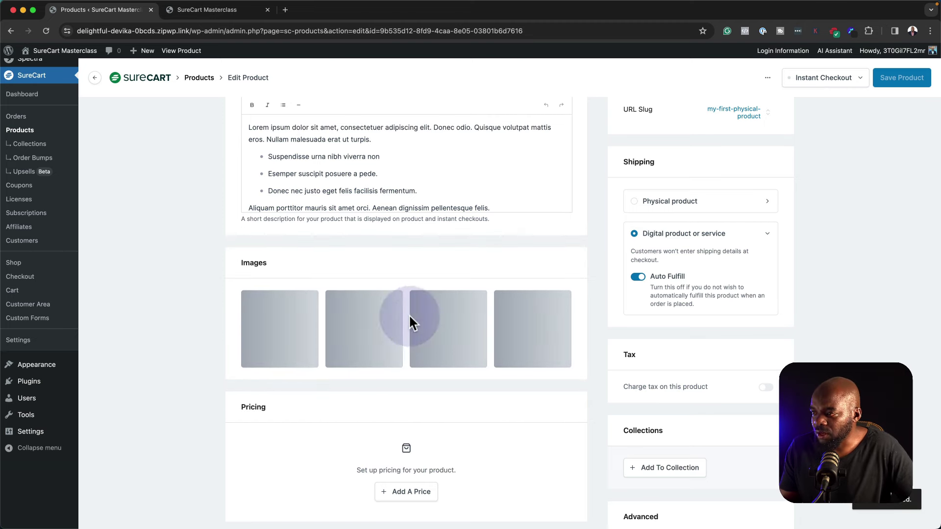
Step: Start a new price for the product named Basic, keeping One Time as the payment type
scroll(252, 380, down, 3)
scroll(255, 384, down, 5)
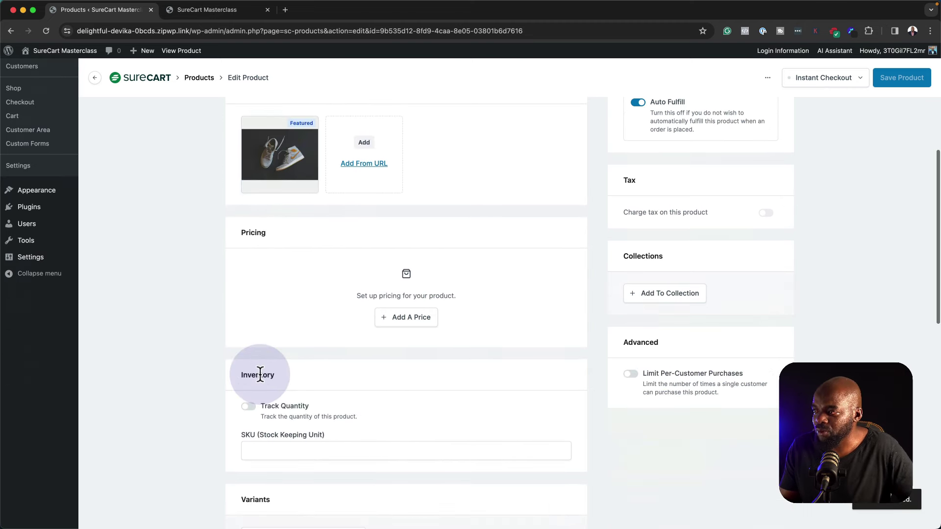
click(425, 316)
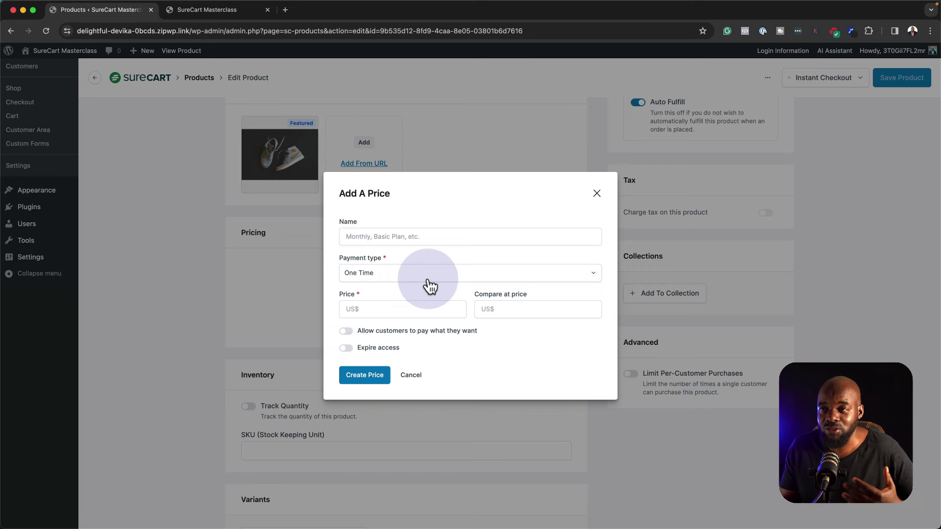
click(434, 235)
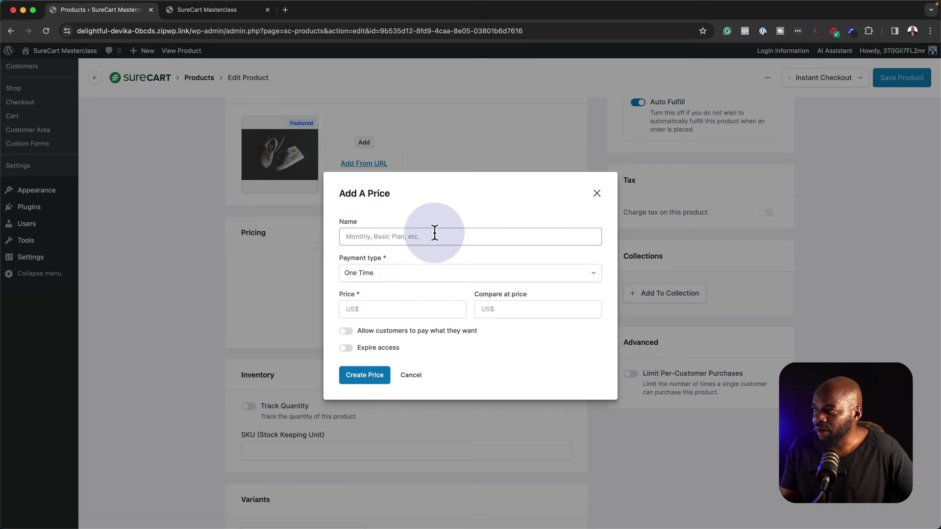
click(435, 234)
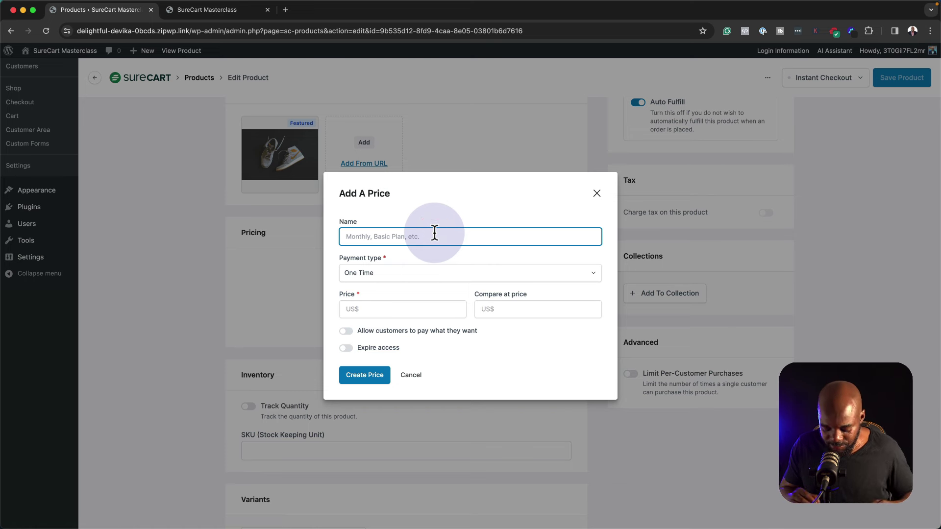
text(Basic)
click(473, 231)
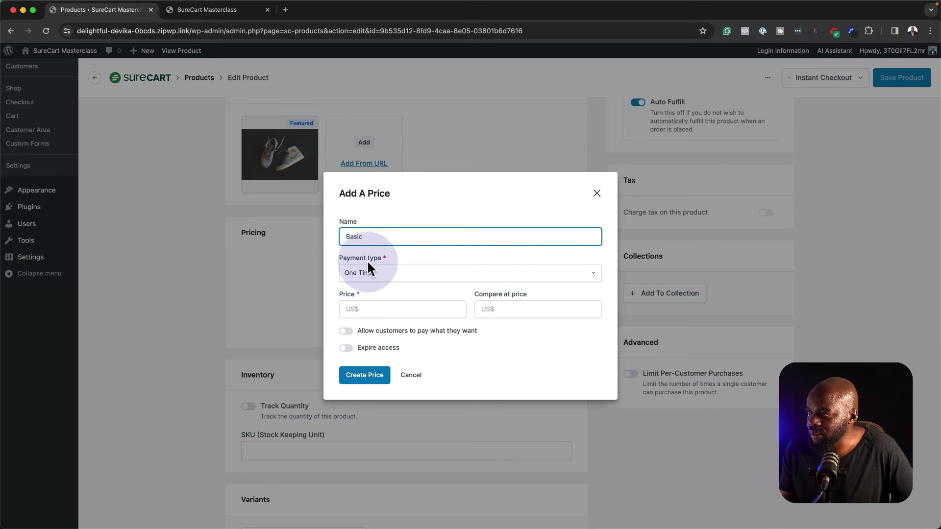
click(378, 278)
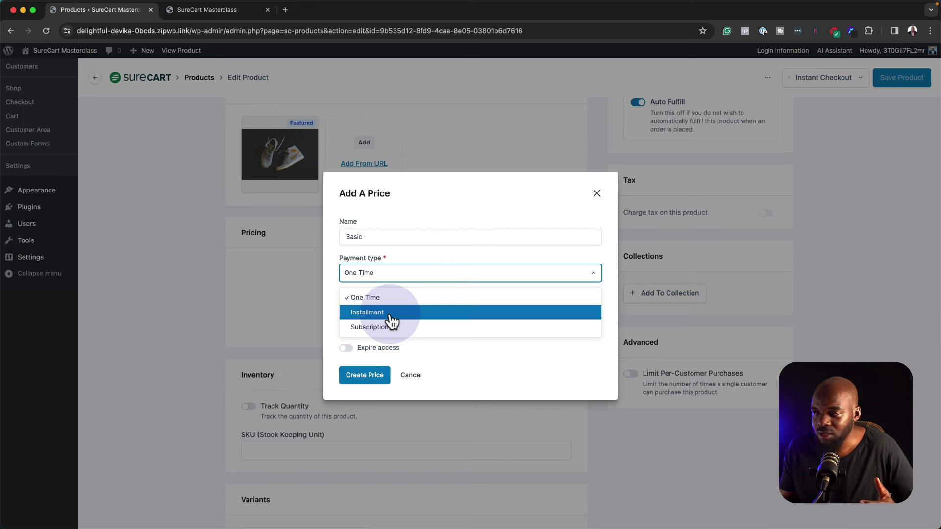
click(337, 320)
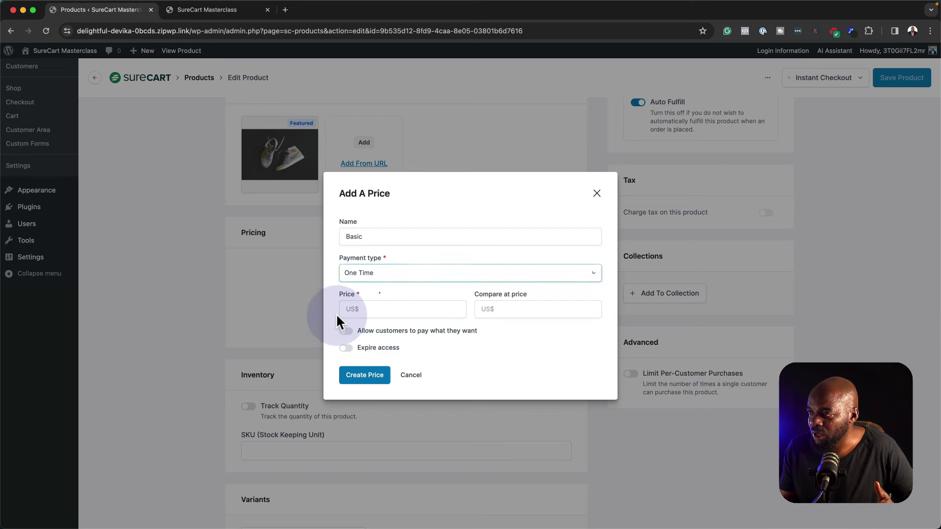
click(337, 317)
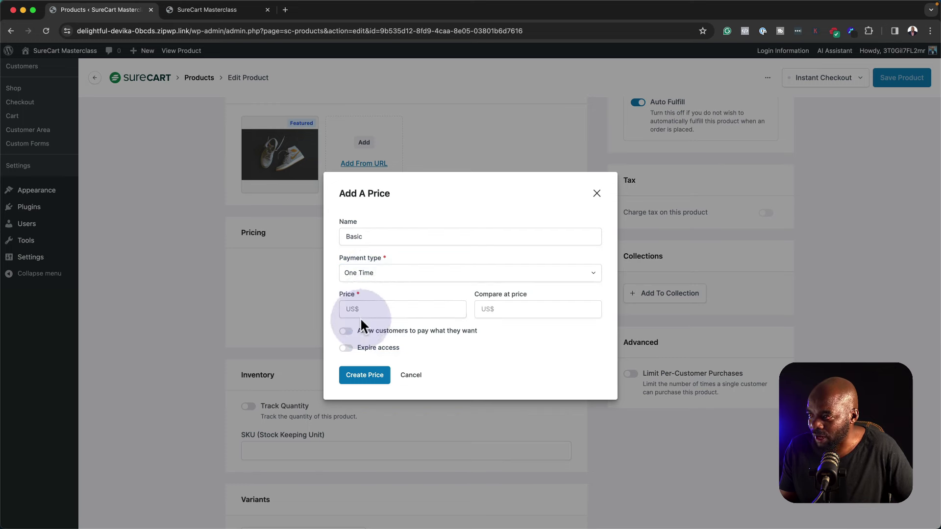
Step: Set the price to US$97 and the compare-at price to US$67, and try to create the price
click(366, 307)
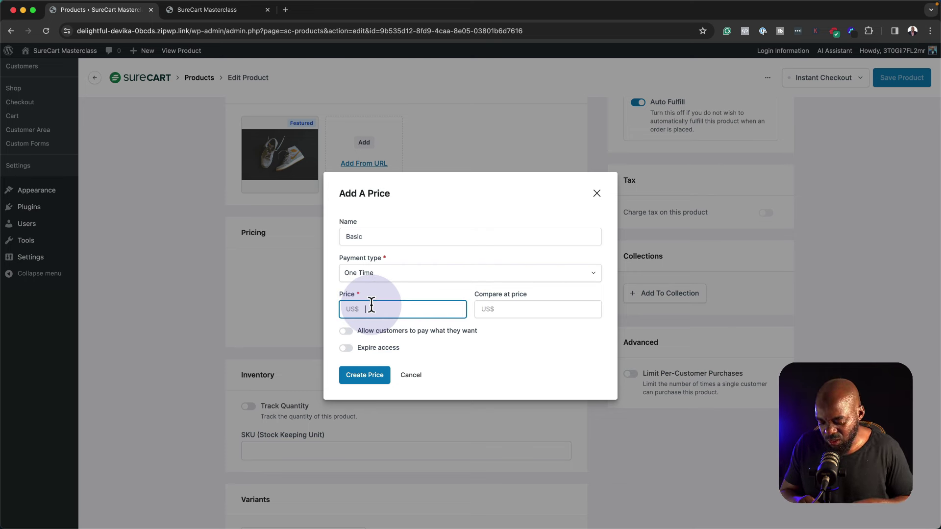
text(97)
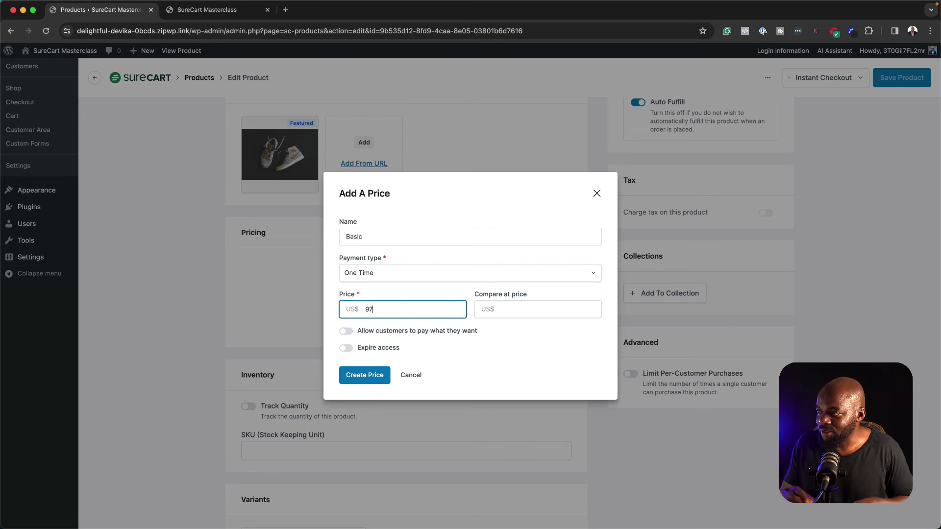
click(533, 305)
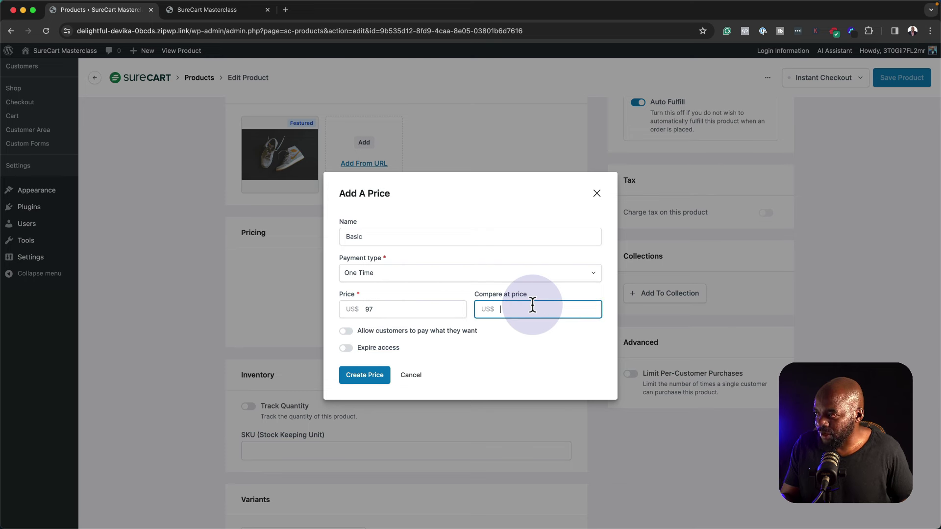
text(67)
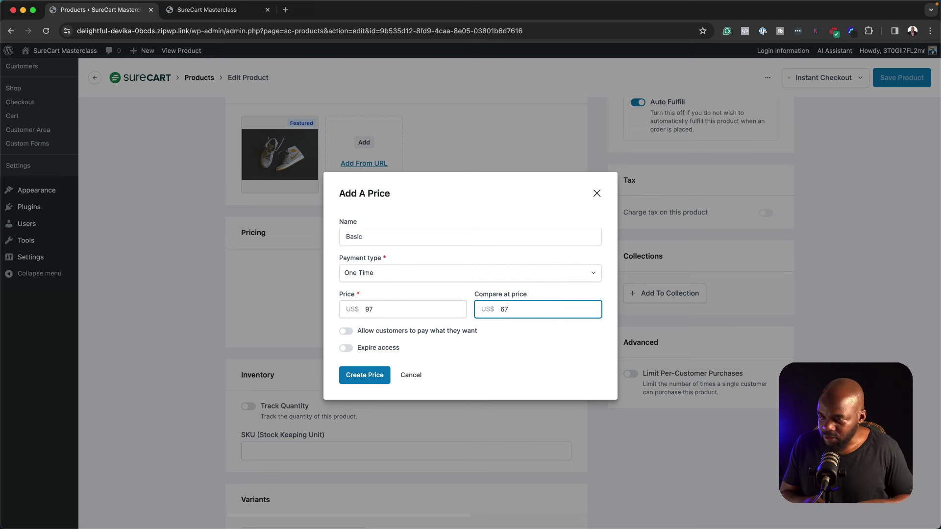
click(349, 329)
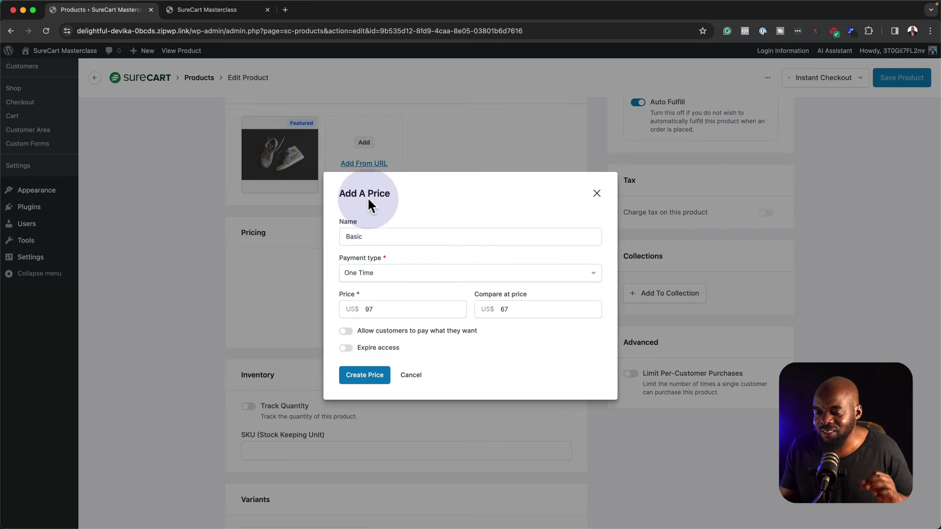
click(361, 379)
Step: Set the compare-at price to US$177 and create the Basic price
click(509, 307)
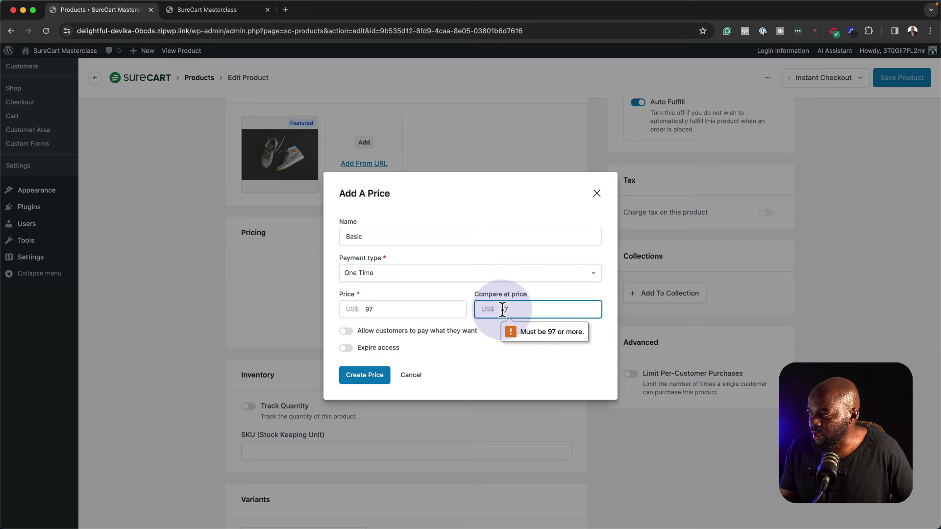
double_click(503, 308)
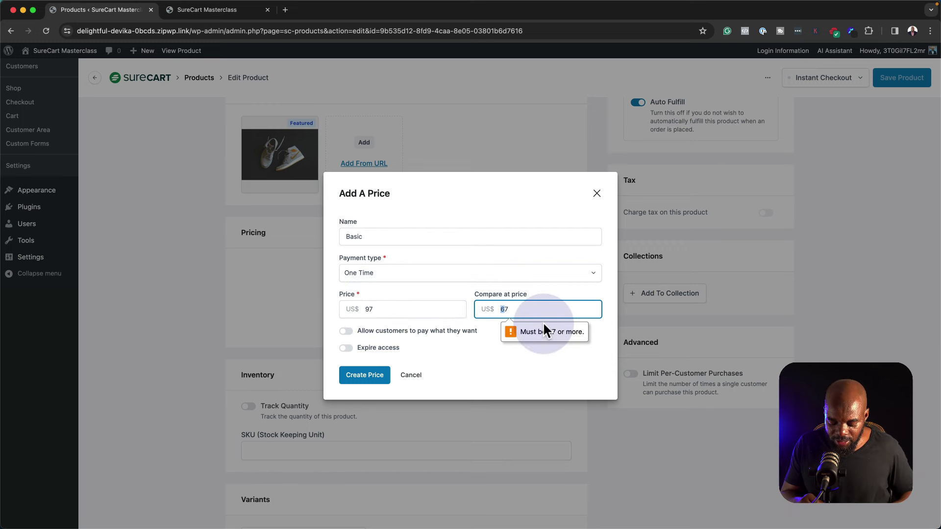
text(177)
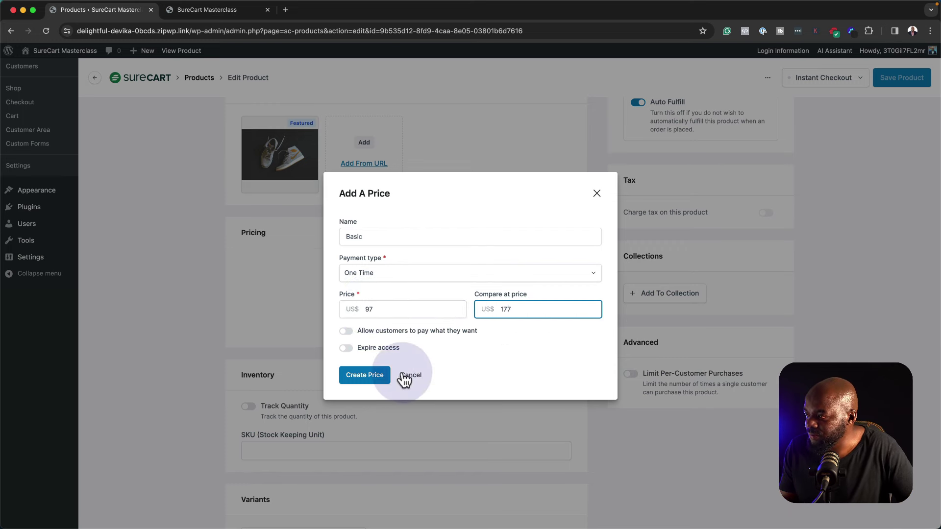
click(385, 374)
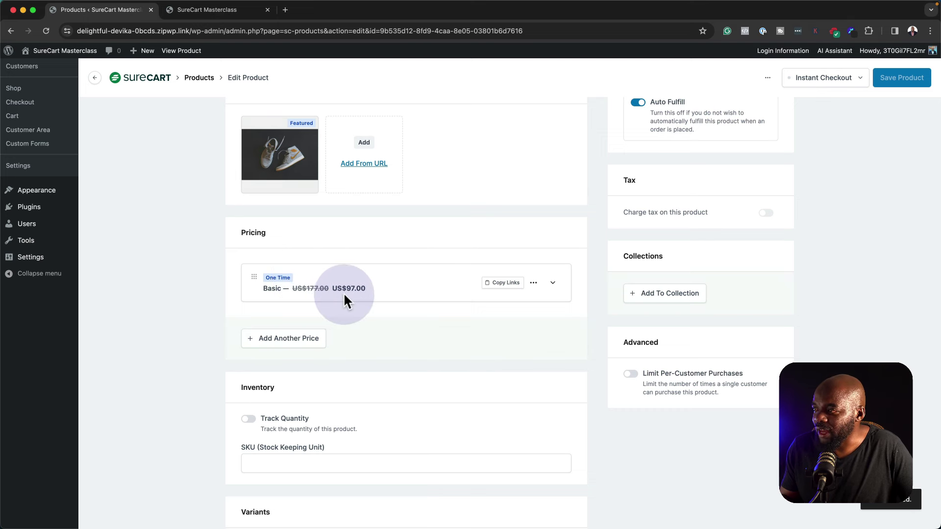
scroll(422, 339, down, 3)
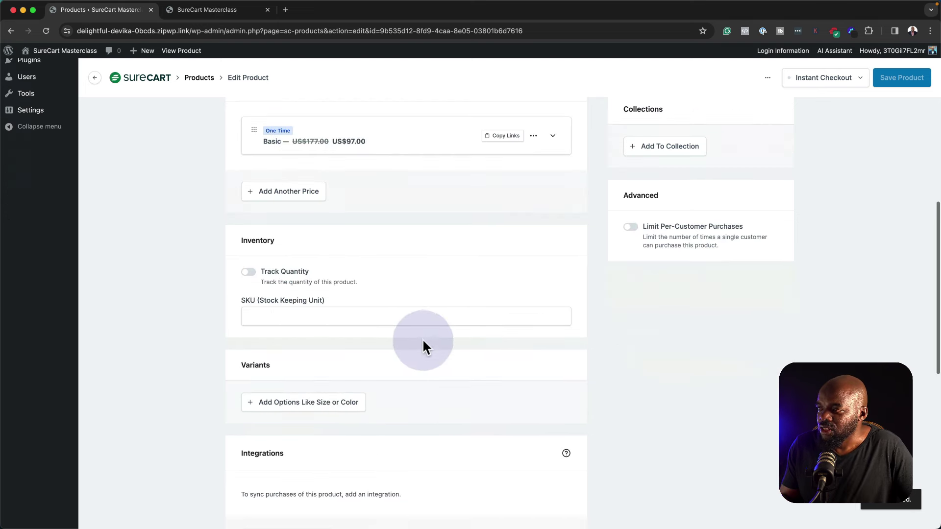
click(267, 196)
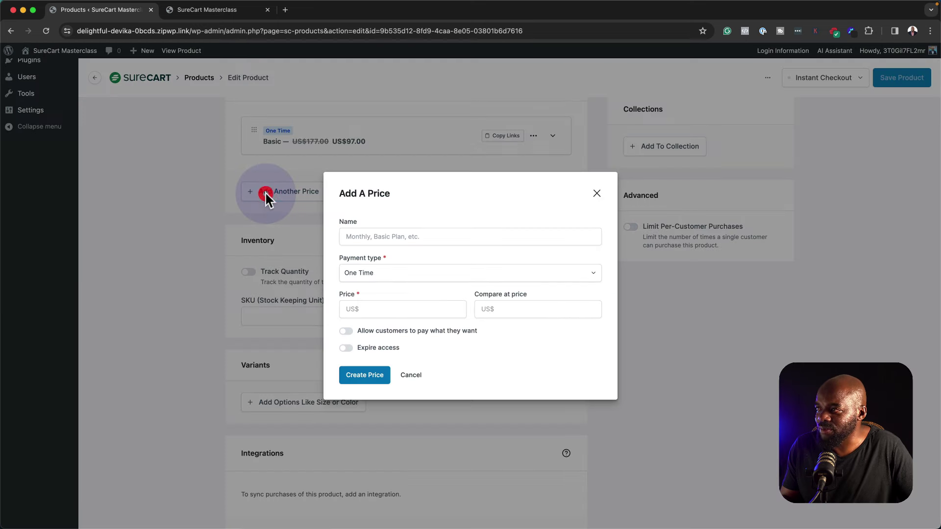
click(354, 233)
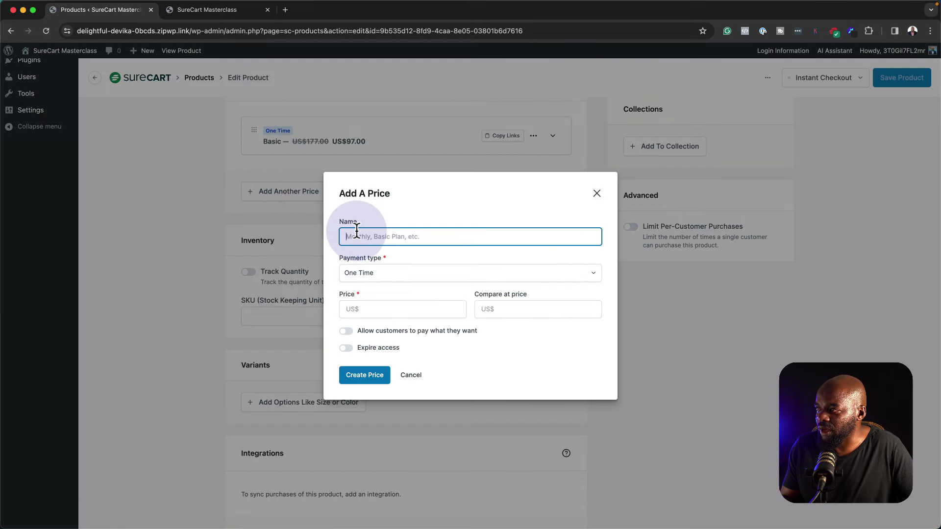
click(361, 273)
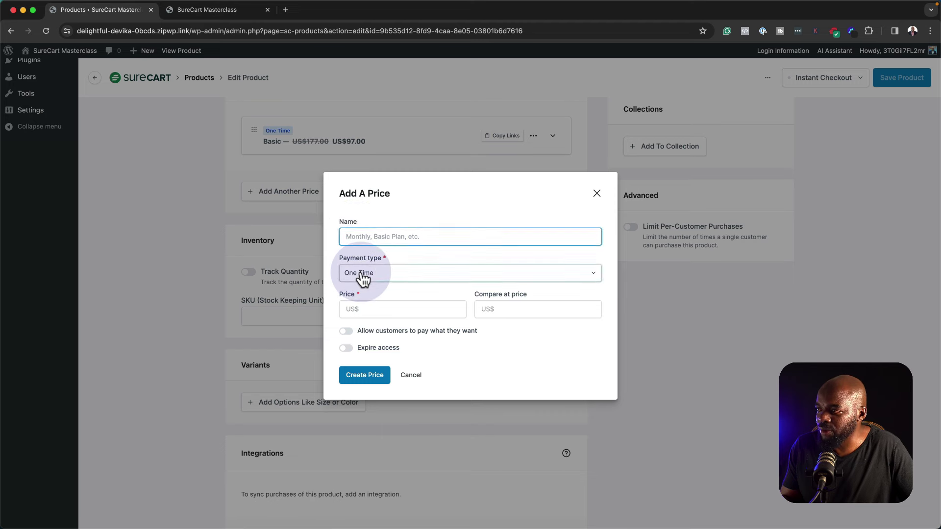
click(214, 235)
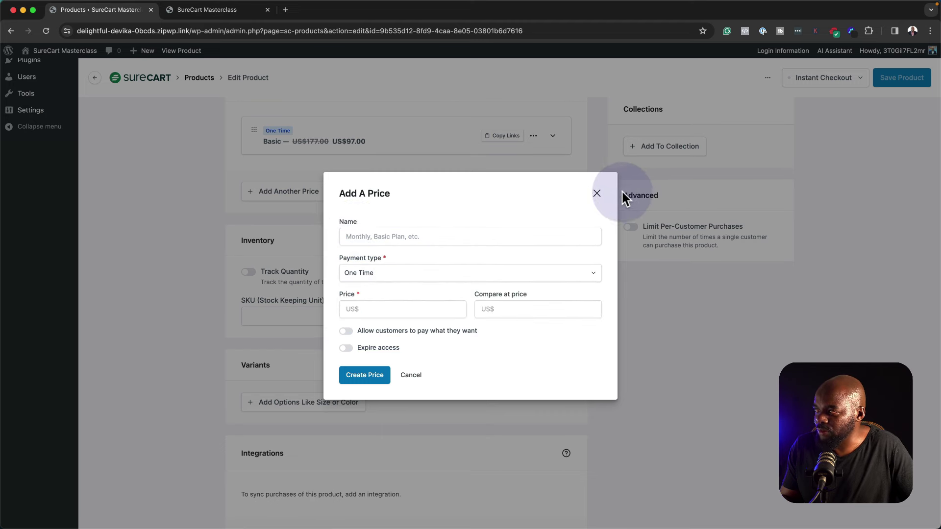
click(596, 194)
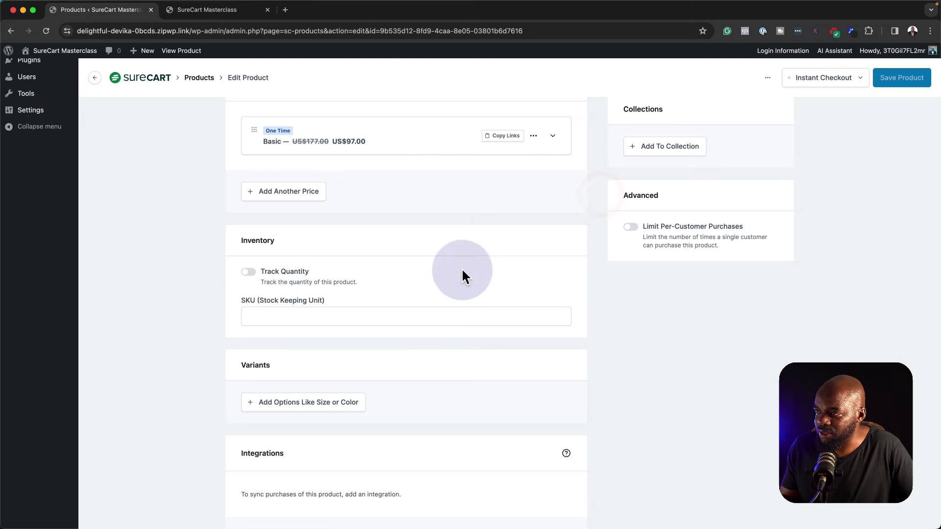
Step: Turn on quantity tracking with an available stock of 70 and allow out-of-stock selling
click(250, 272)
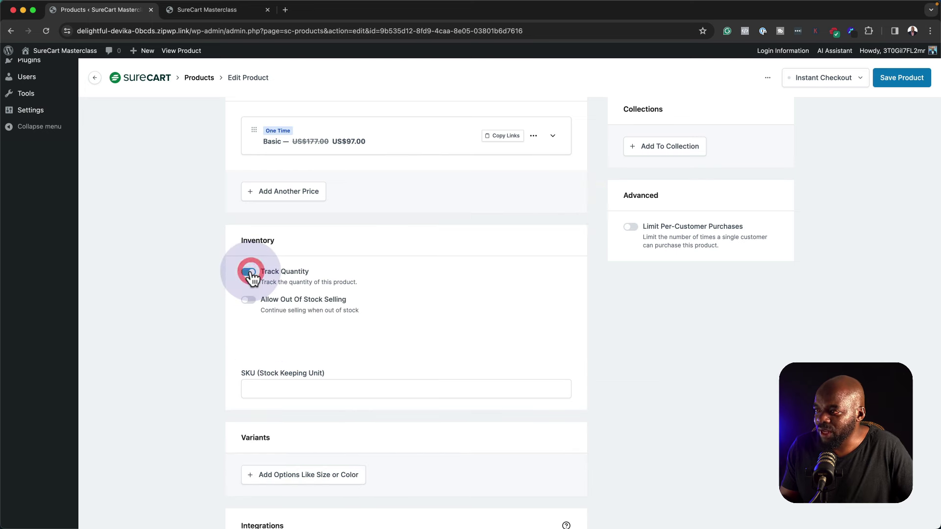
click(283, 345)
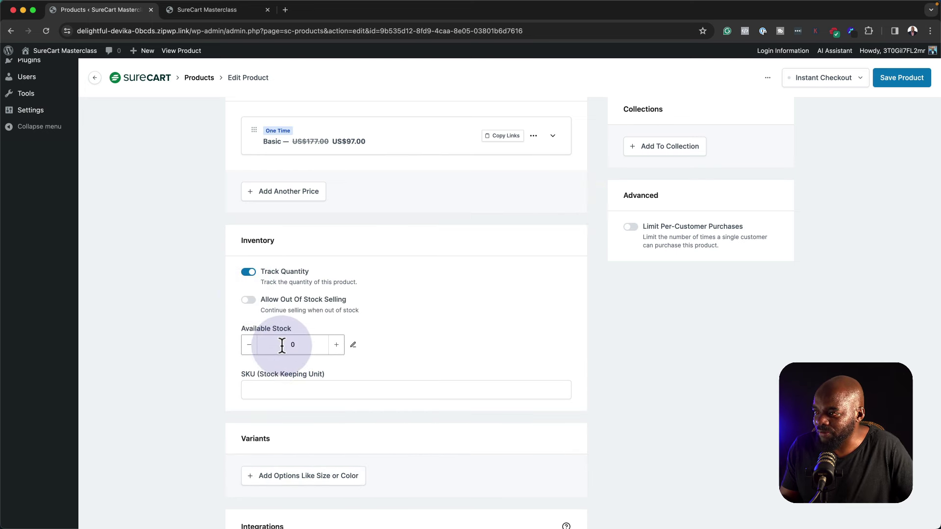
click(287, 340)
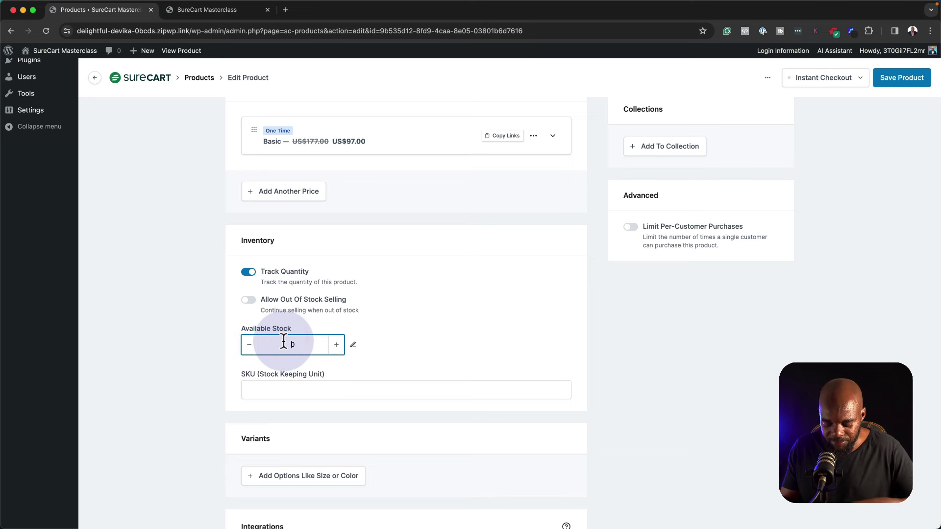
text(7)
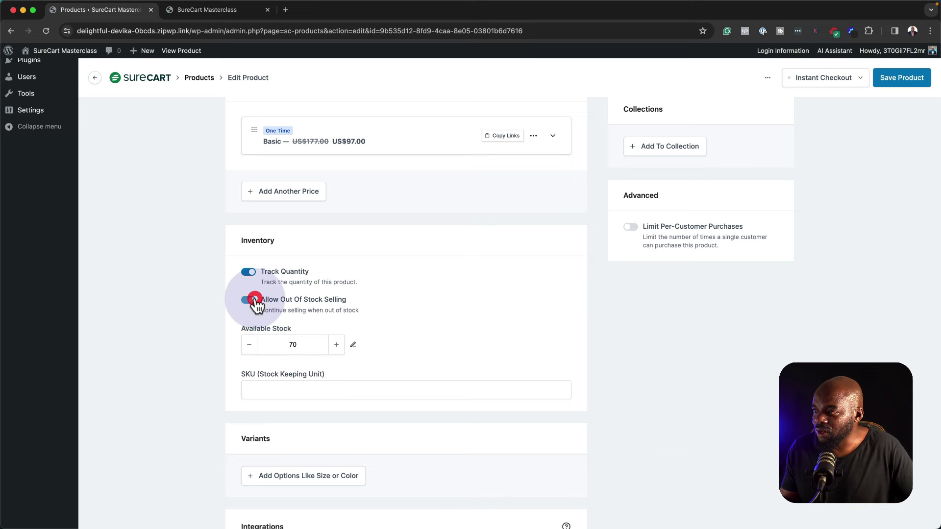
click(251, 300)
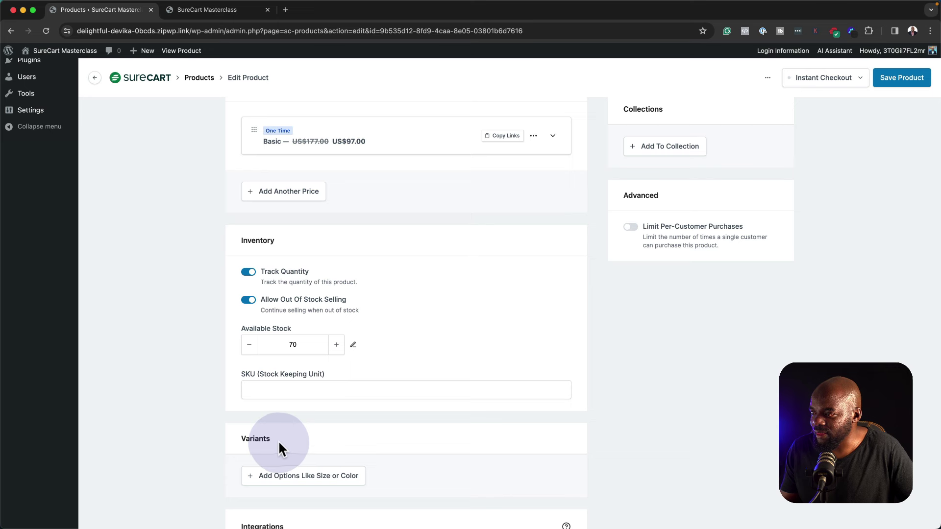
Step: Set the product's SKU to SH001
click(295, 389)
click(295, 389)
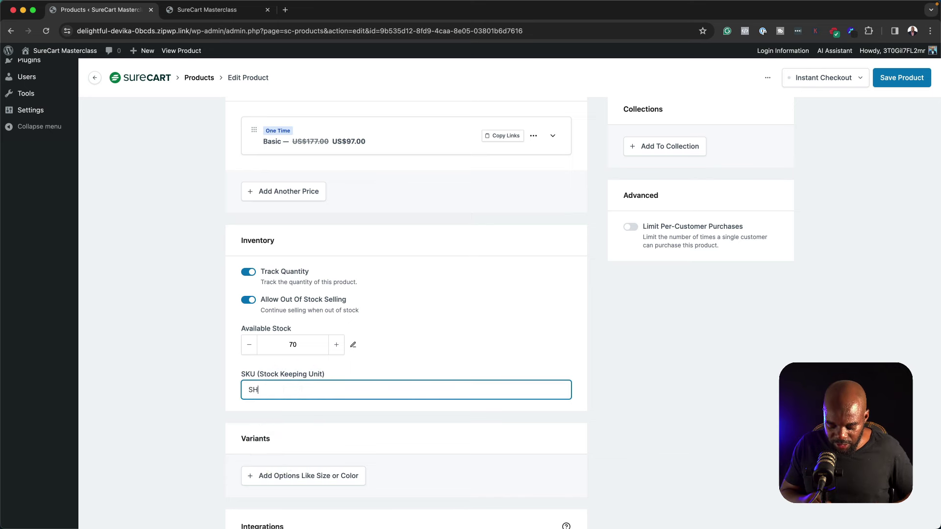
text(SH001)
Step: Add a variant option named Colour to the product
scroll(300, 395, down, 5)
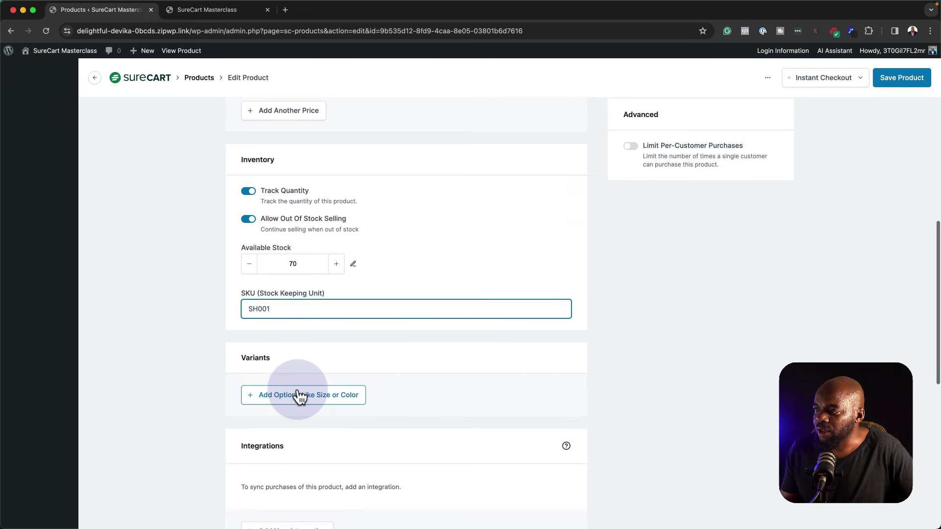
click(314, 356)
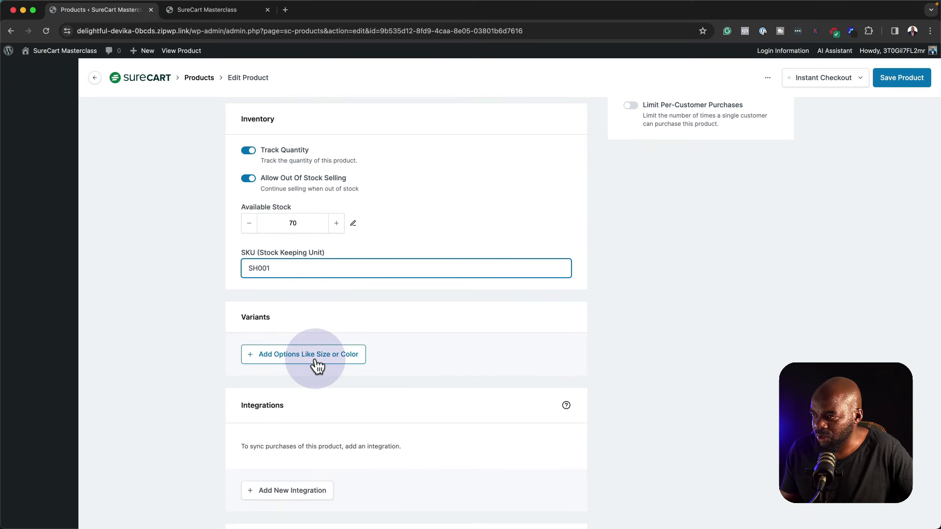
click(311, 362)
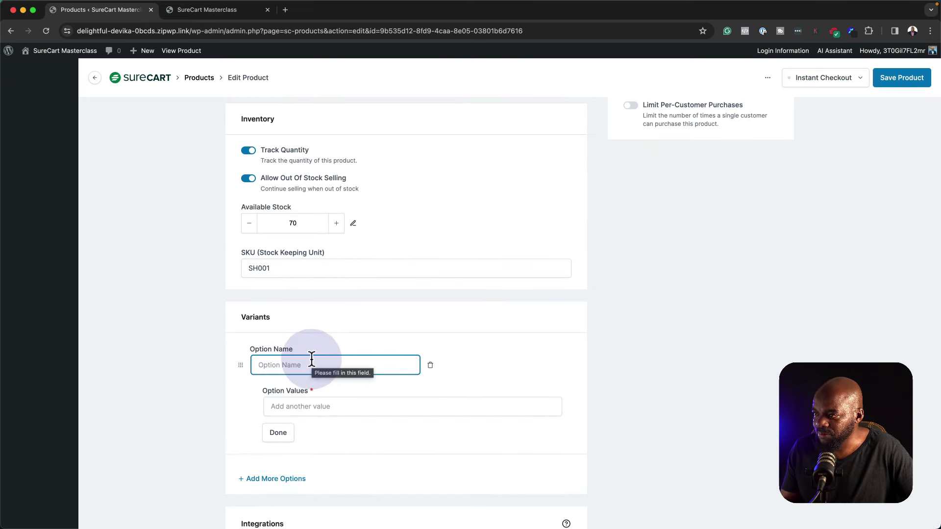
text(Co)
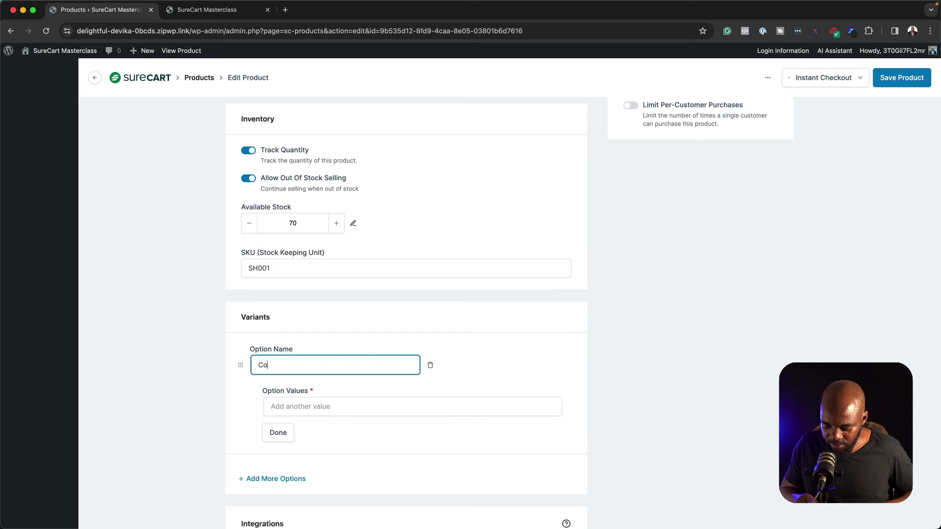
text(lour)
Step: Enter Blue, Red and Green as the values of the Colour option
click(311, 407)
text(Blue)
key(Return)
text(Re)
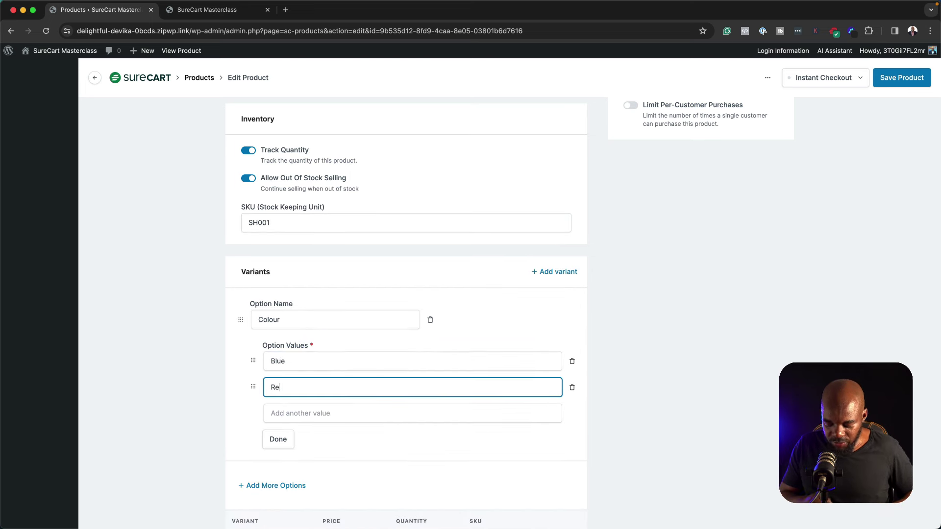
text(d)
click(329, 412)
text(Green)
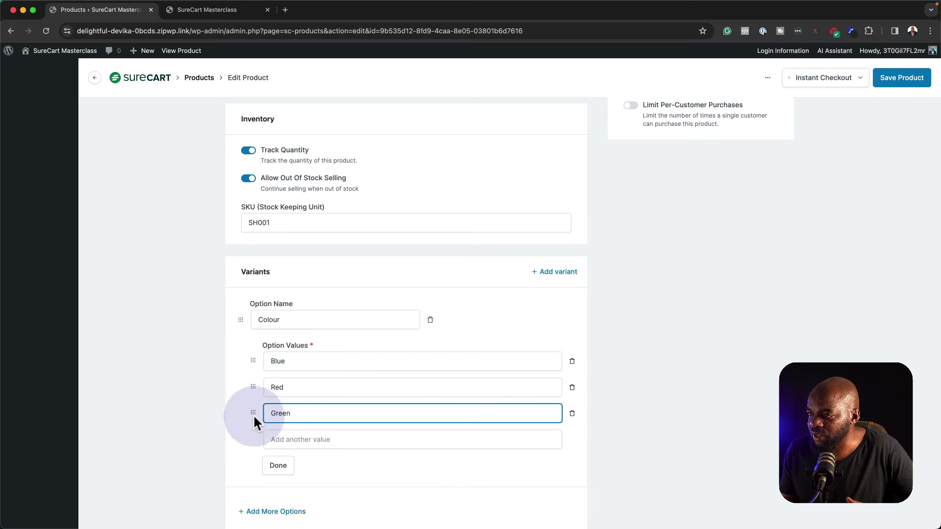
Step: Move Green above Red in the Colour option's values and set the Blue variant's available stock to 56
drag(252, 414, 253, 385)
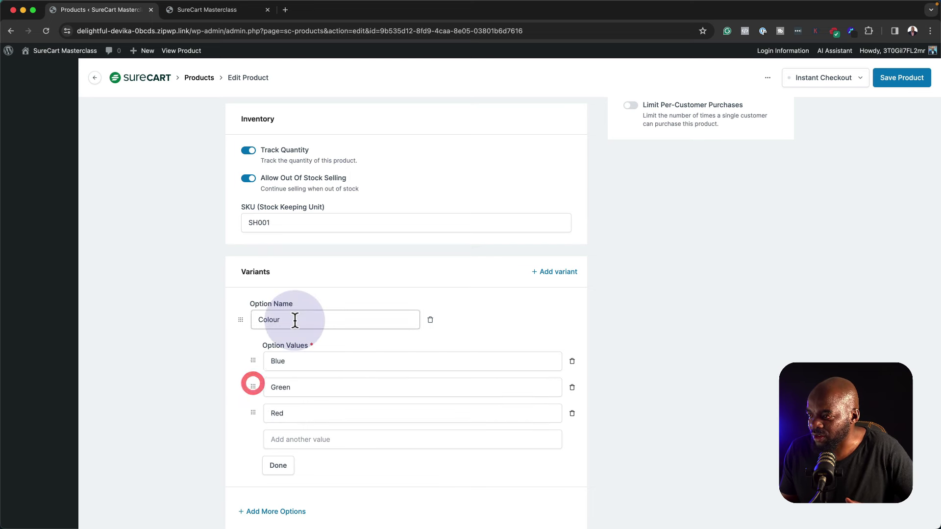
click(278, 466)
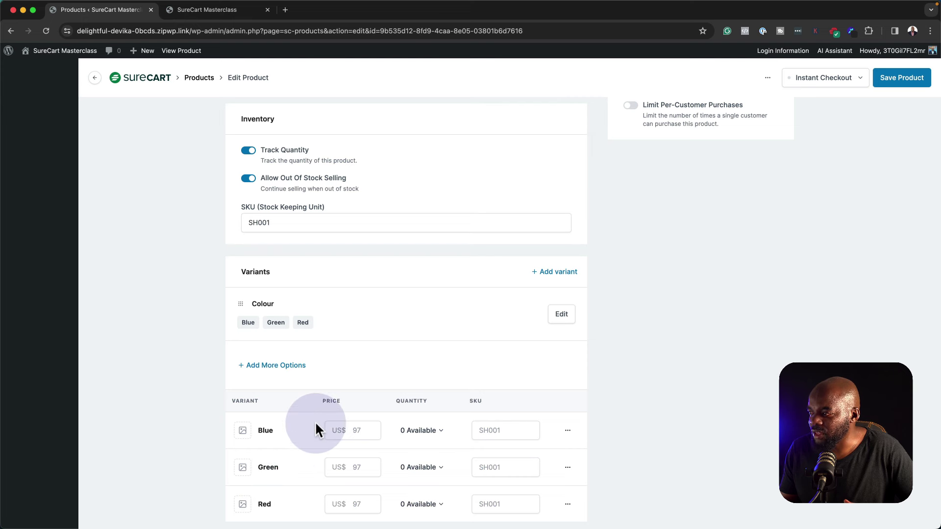
scroll(317, 419, down, 2)
scroll(318, 421, down, 1)
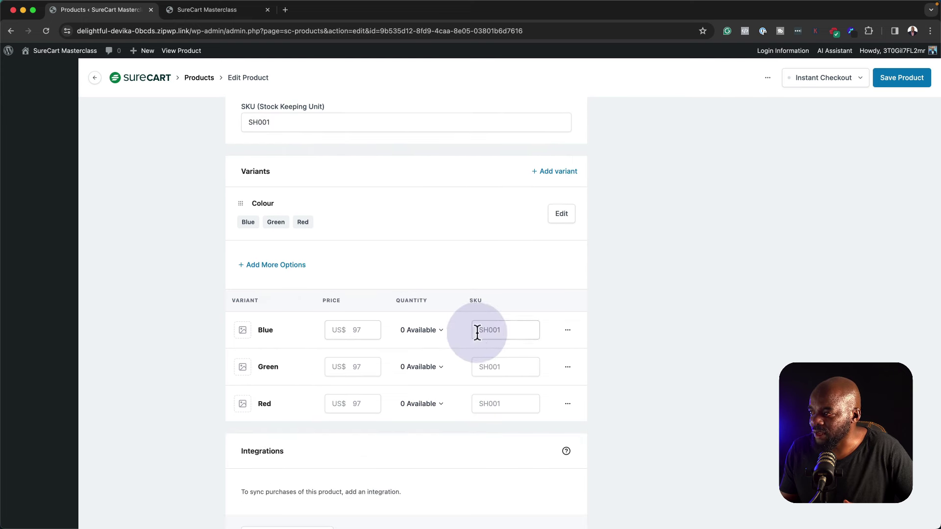
click(446, 336)
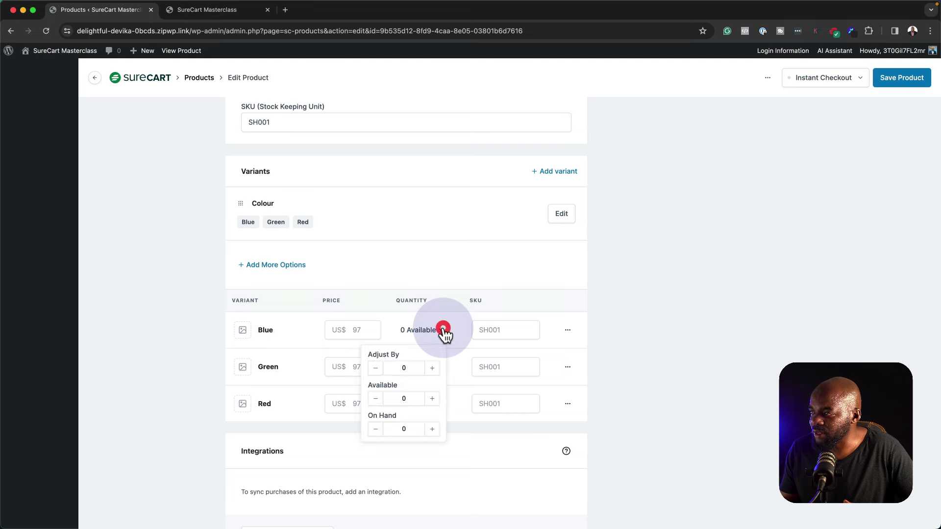
double_click(410, 368)
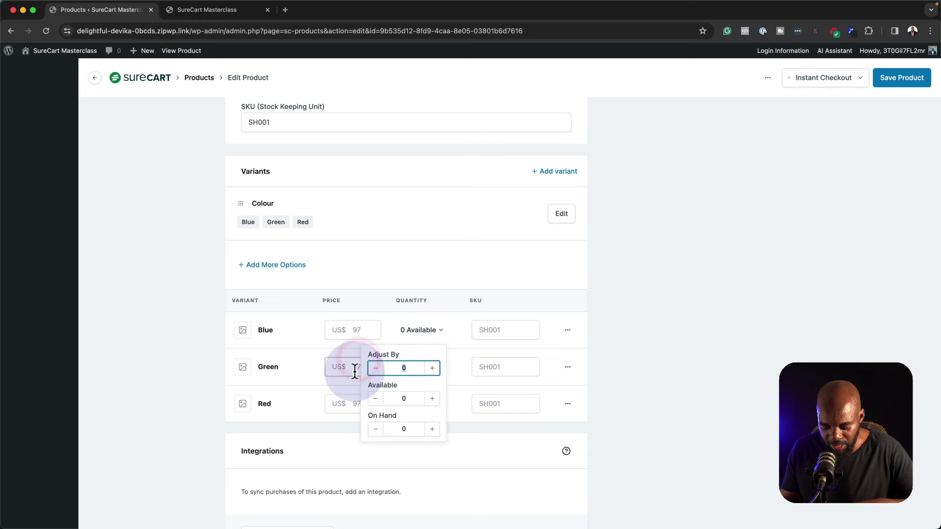
double_click(412, 399)
text(56)
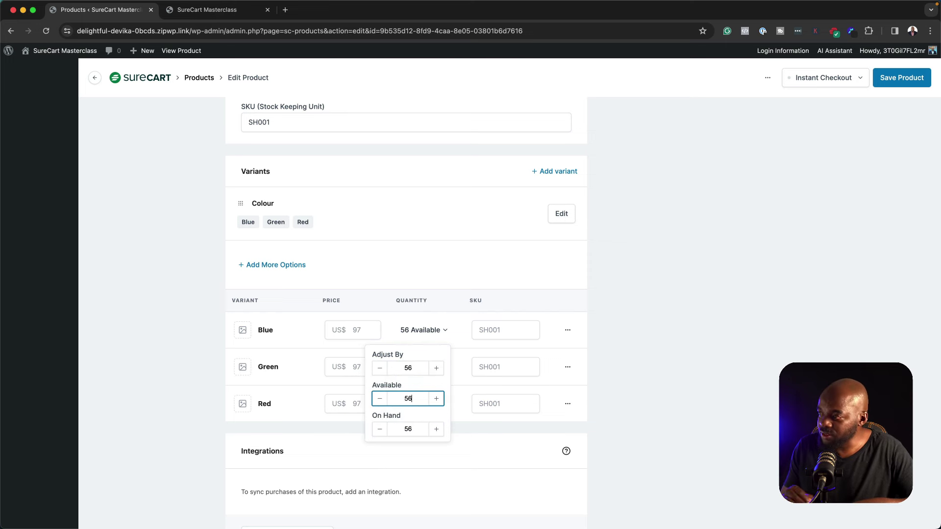
Step: Mark the item as a physical product with a shipping weight of 800 g
scroll(388, 351, down, 5)
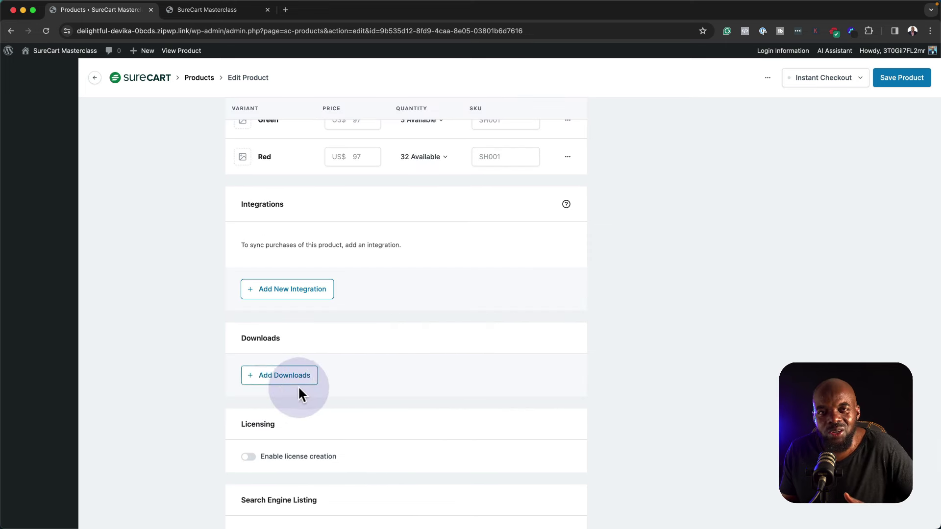
scroll(282, 387, down, 1)
scroll(280, 382, down, 2)
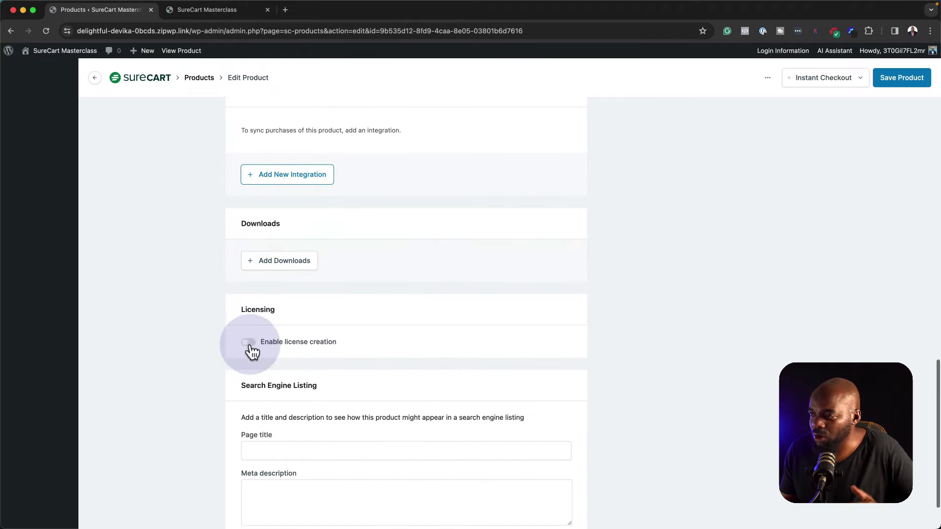
scroll(248, 348, down, 1)
scroll(256, 345, up, 12)
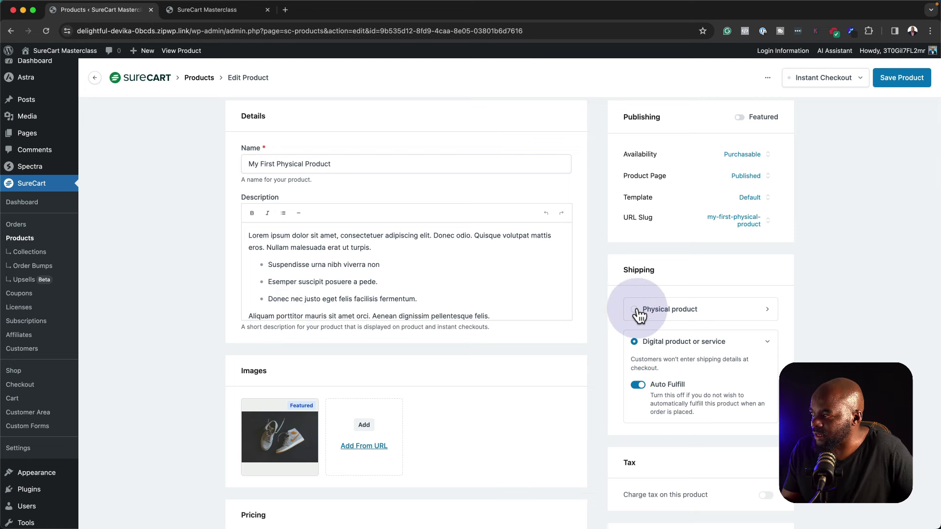
click(637, 310)
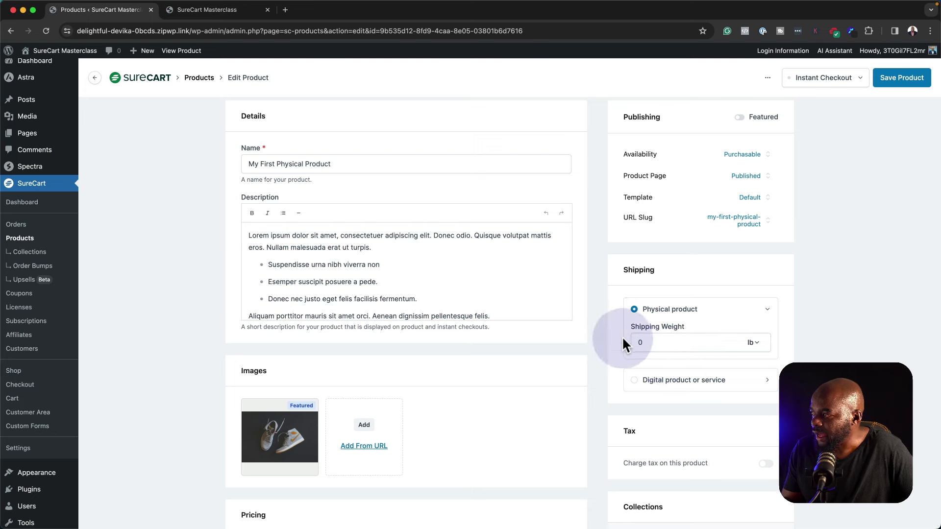
click(639, 342)
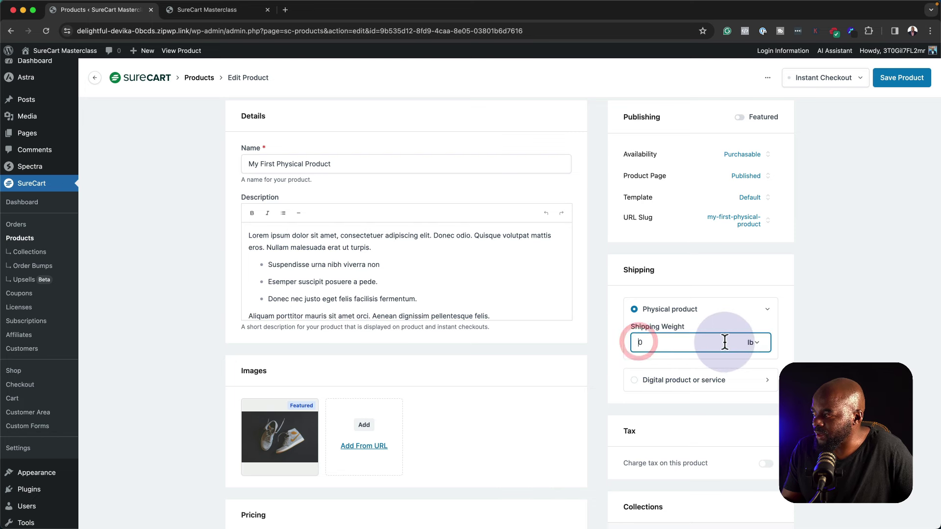
click(754, 343)
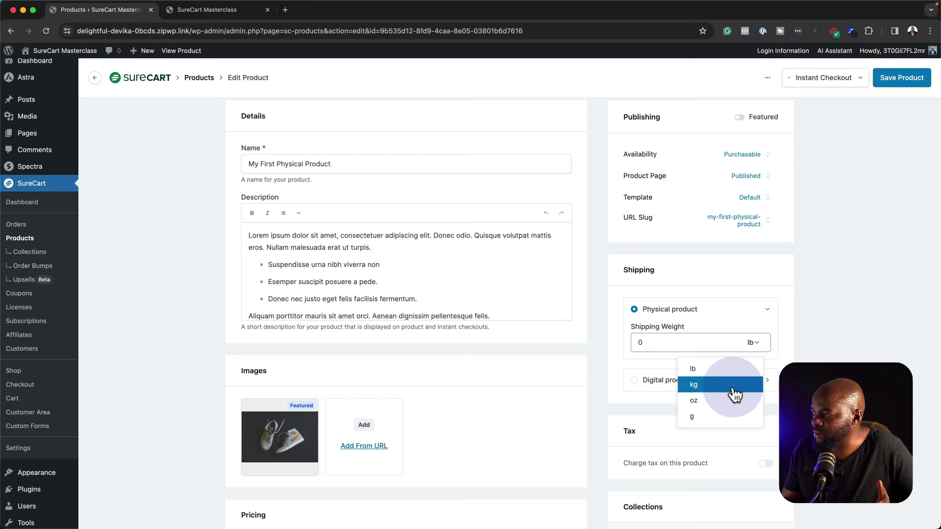
click(710, 418)
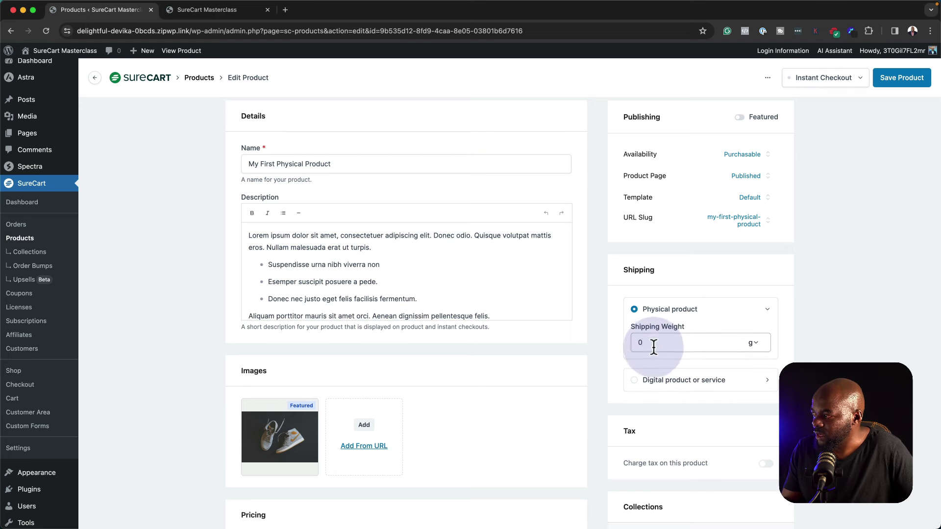
click(637, 344)
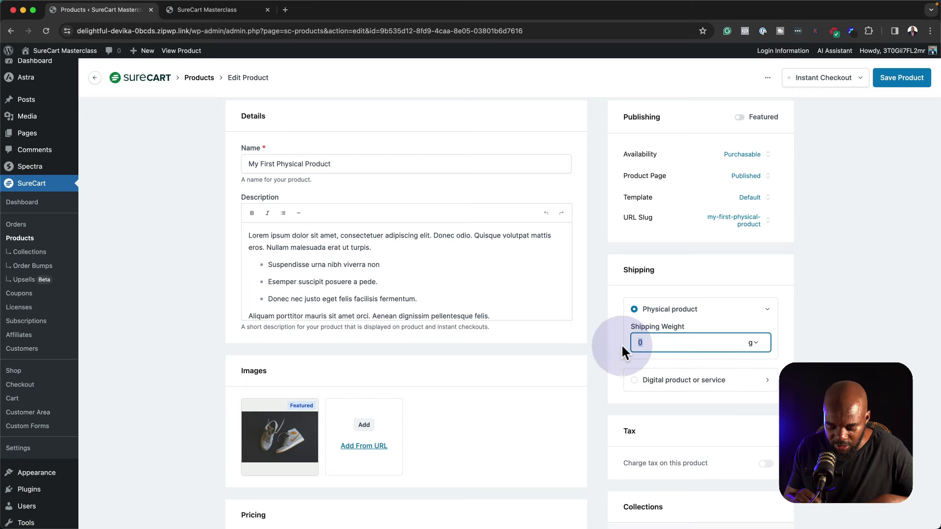
text(800)
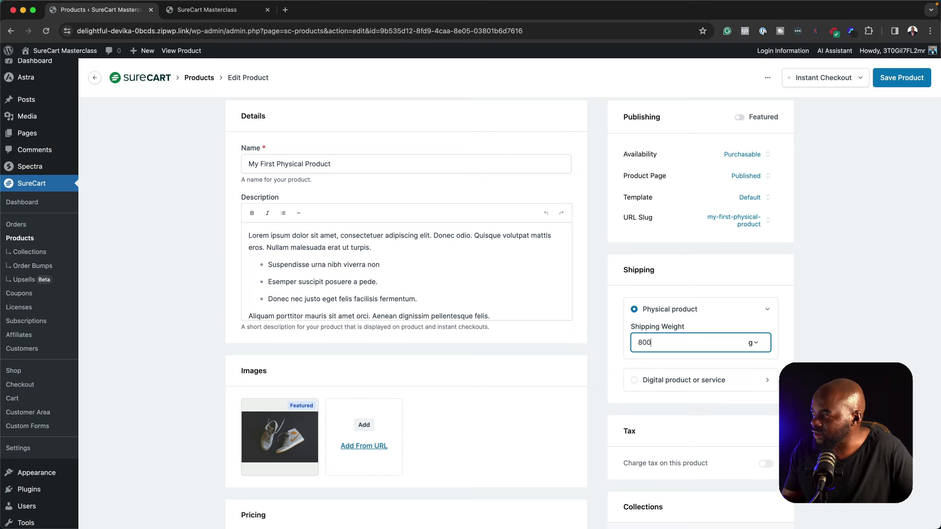
click(767, 423)
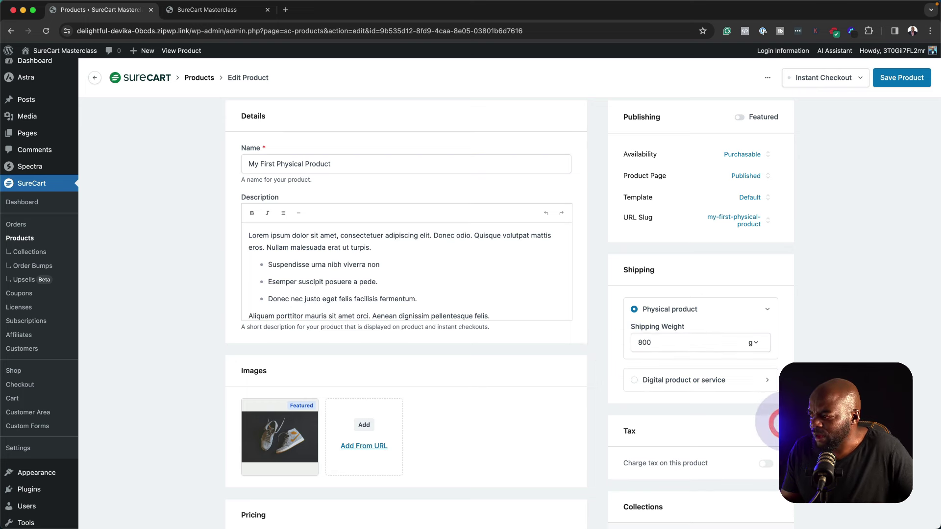
Step: Save the edited product, leaving its tax, collection and purchase limit settings at their defaults
scroll(769, 416, down, 3)
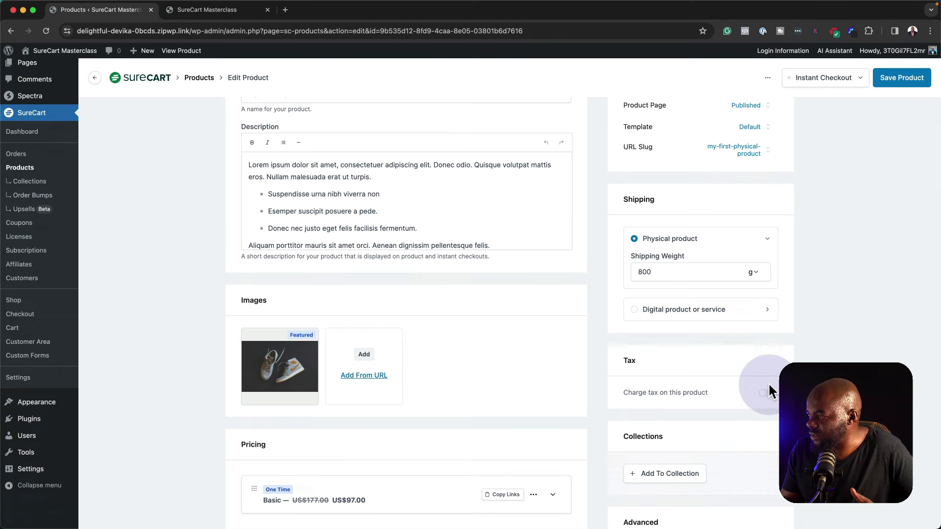
scroll(768, 383, down, 4)
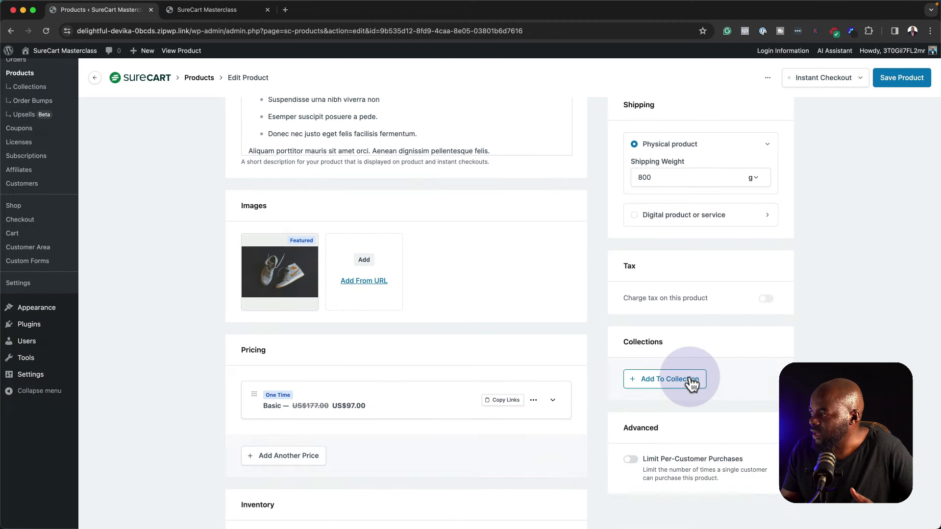
click(691, 382)
scroll(676, 370, down, 5)
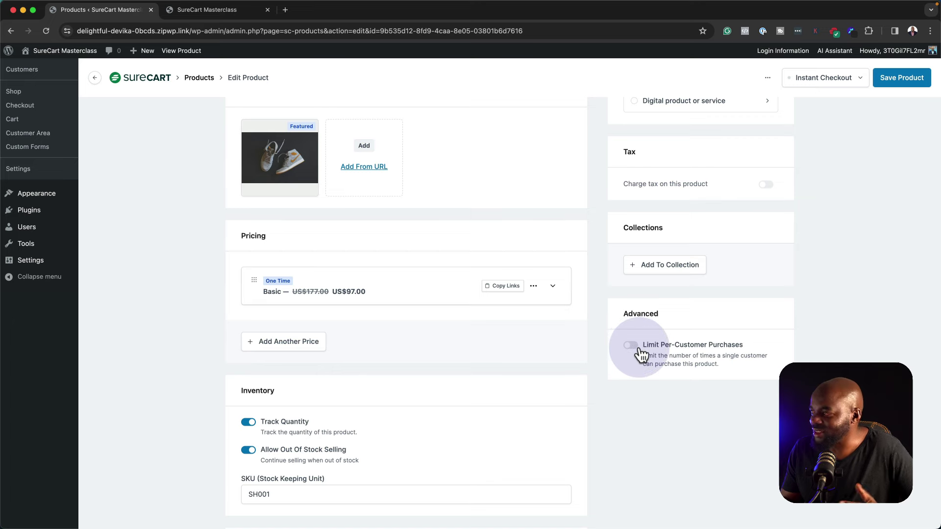
scroll(637, 352, up, 6)
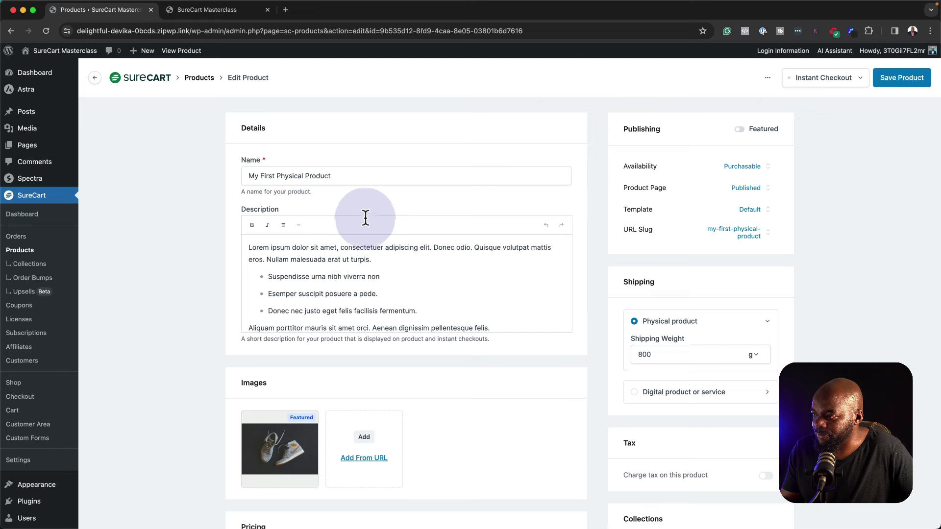
click(893, 86)
Step: Reload the live site and open My First Physical Product from its Shop page
click(251, 14)
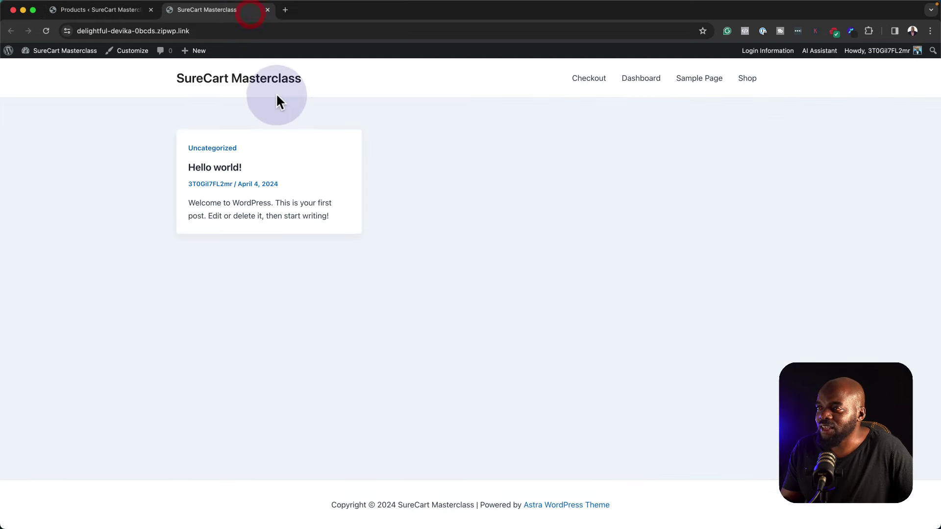
click(46, 30)
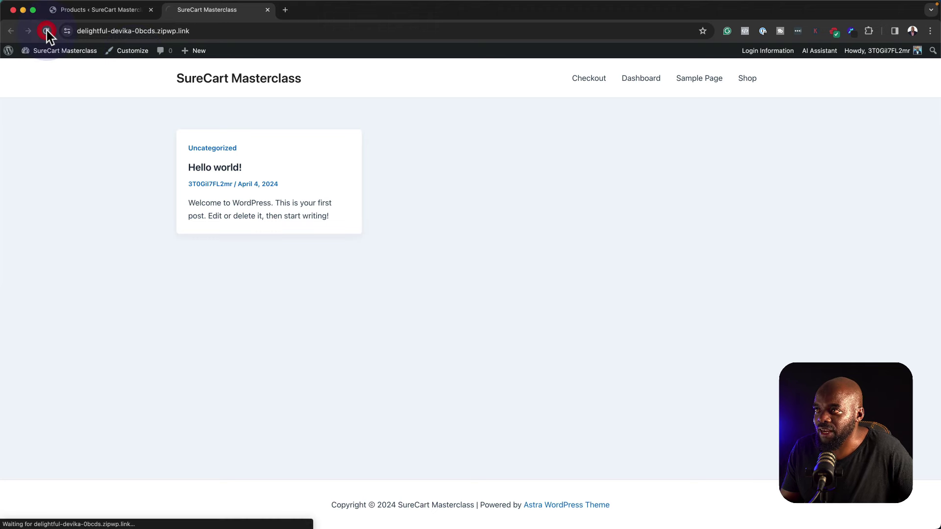
click(750, 80)
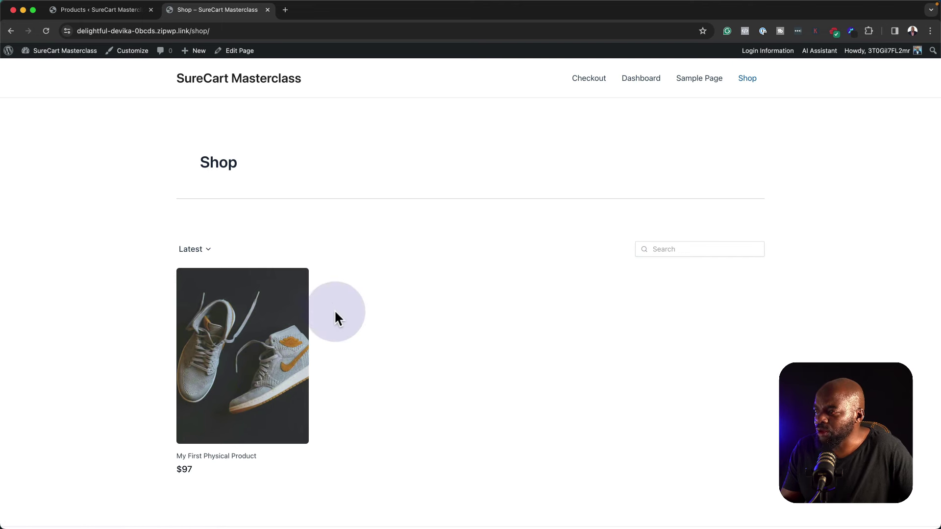
click(673, 247)
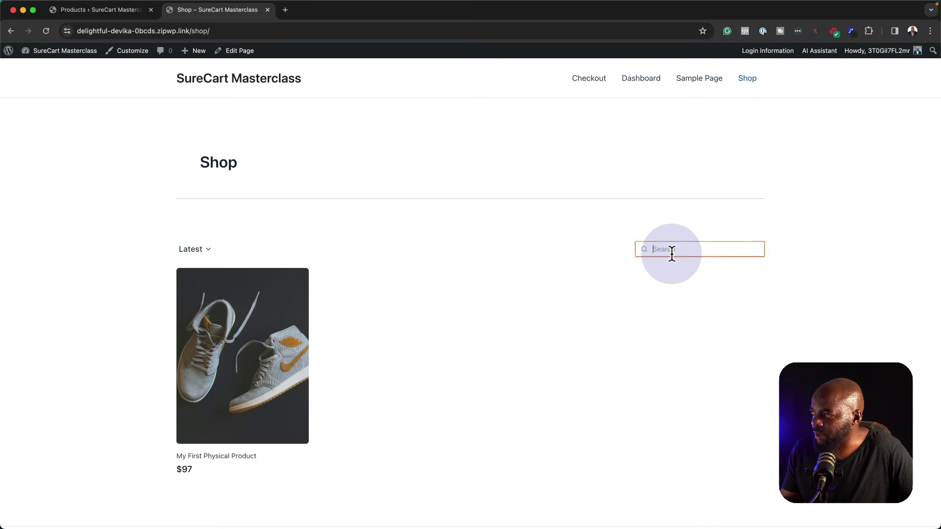
click(544, 312)
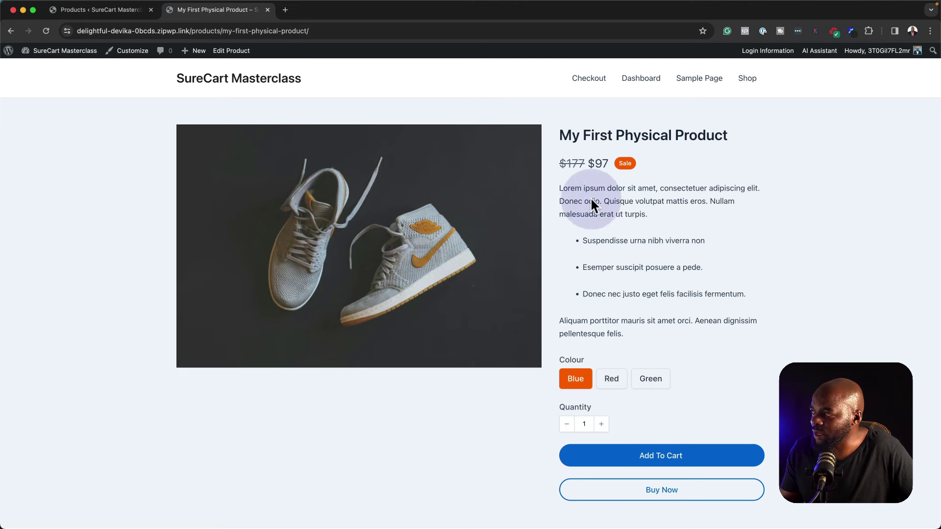
Step: Choose the Green colour with a quantity of 2 and add the product to the cart
scroll(646, 351, down, 1)
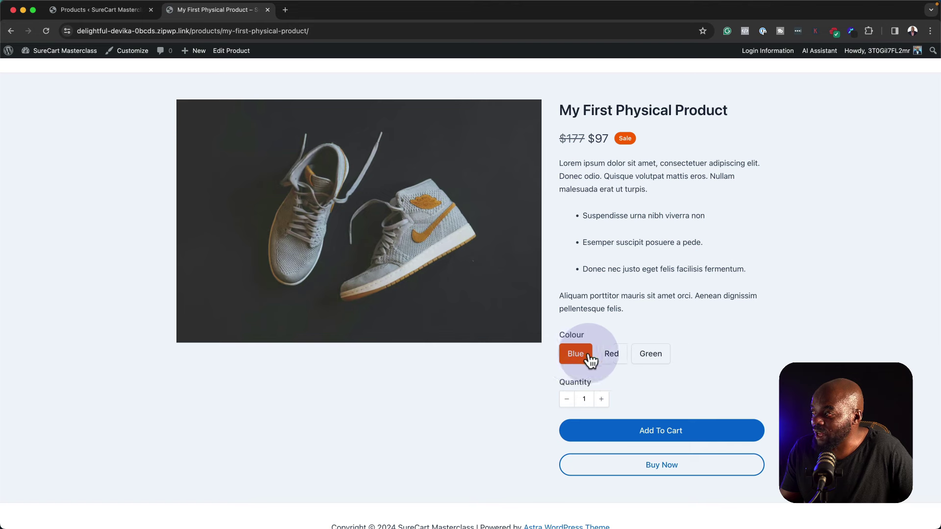
click(609, 356)
click(652, 357)
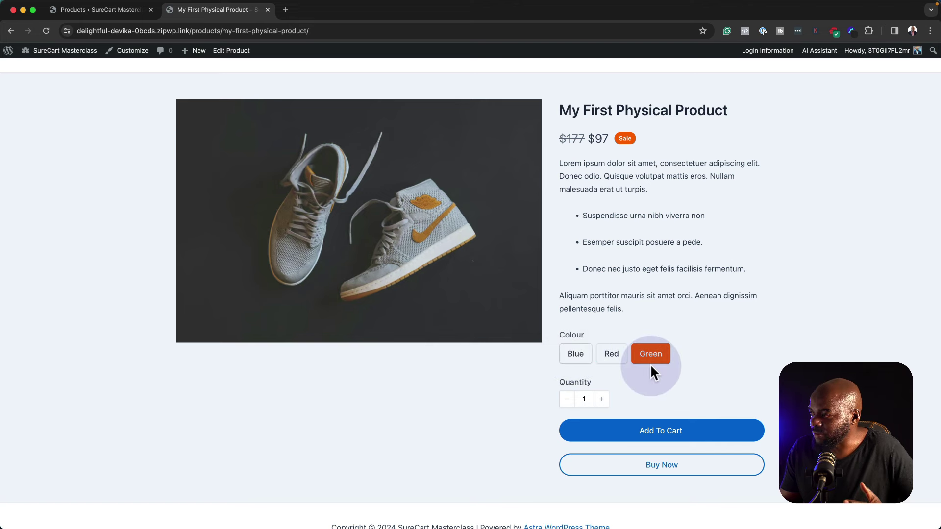
click(601, 400)
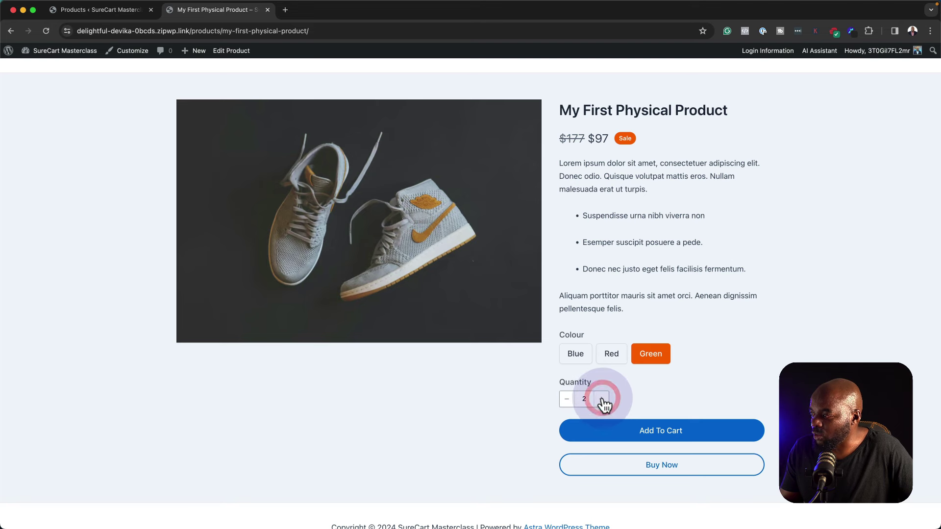
scroll(726, 354, up, 1)
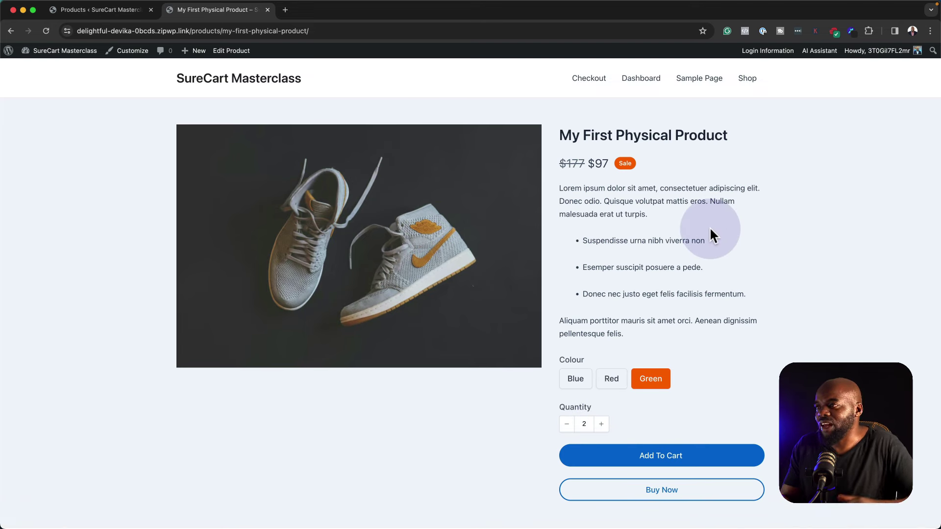
click(679, 460)
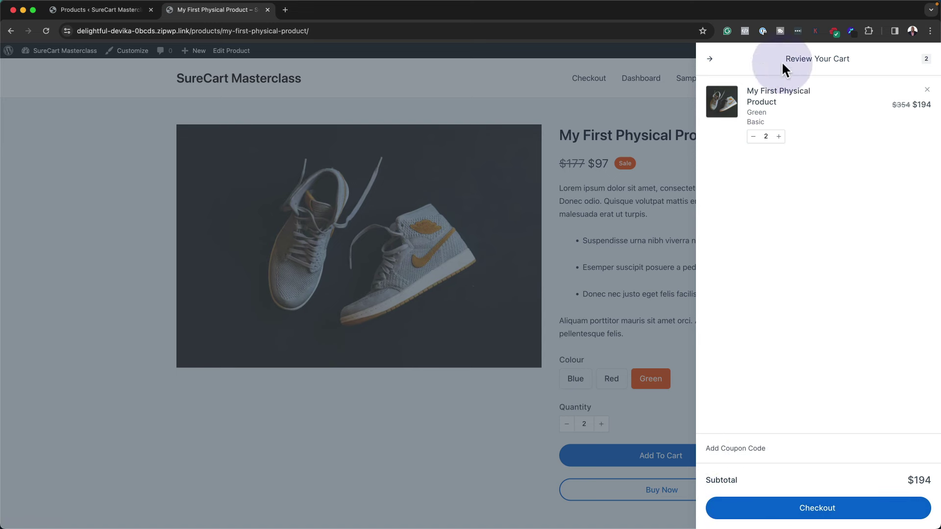
Step: Proceed to checkout and reduce the product quantity to 1 before returning to the product editor
click(828, 508)
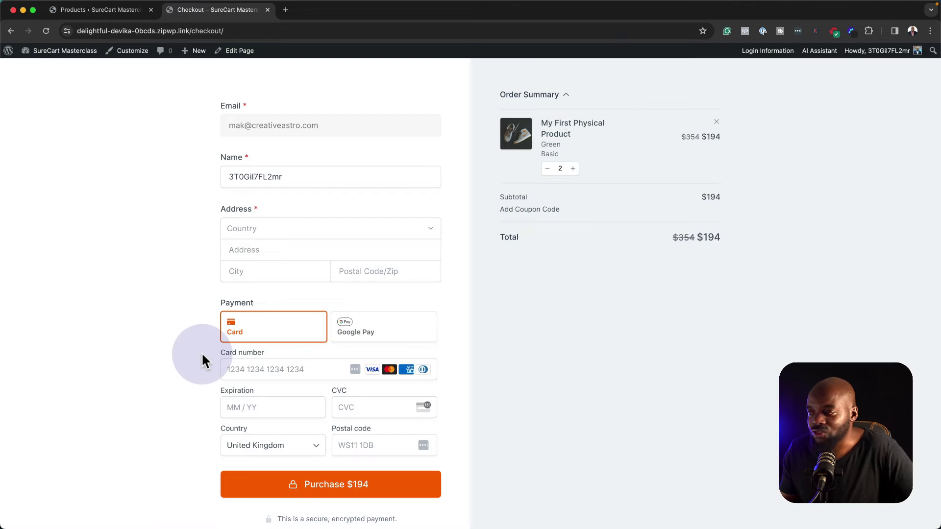
click(260, 369)
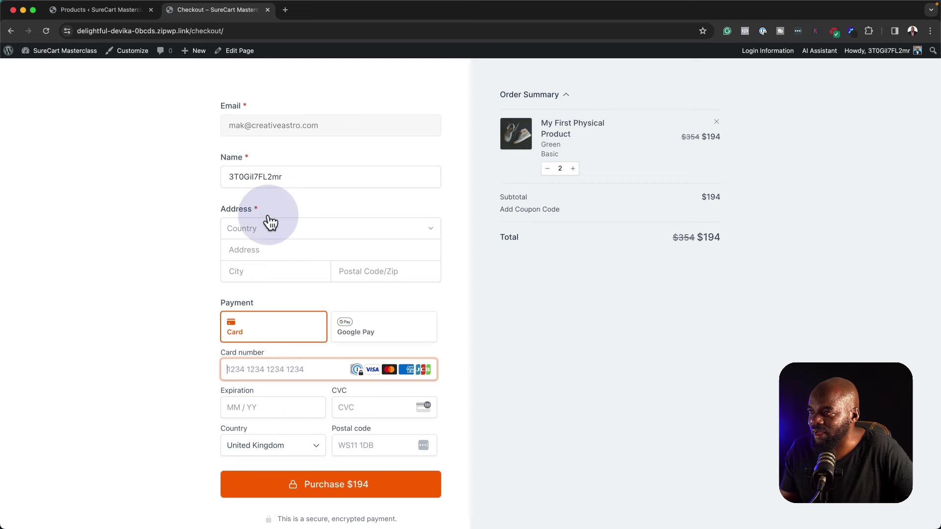
click(281, 231)
click(289, 173)
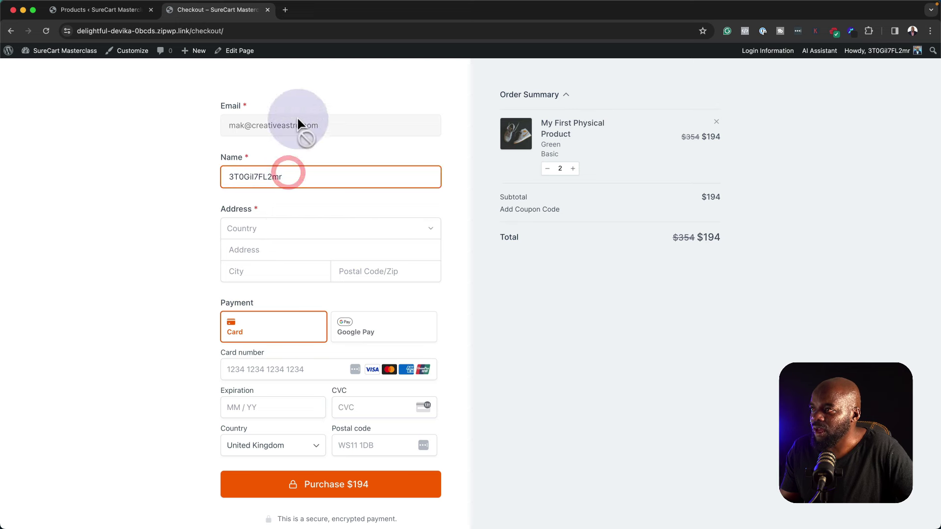
click(545, 169)
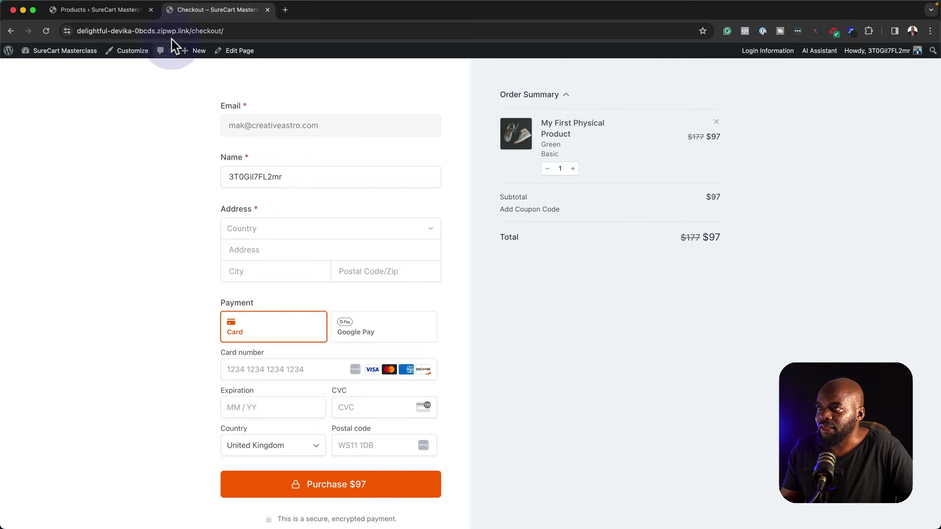
click(142, 13)
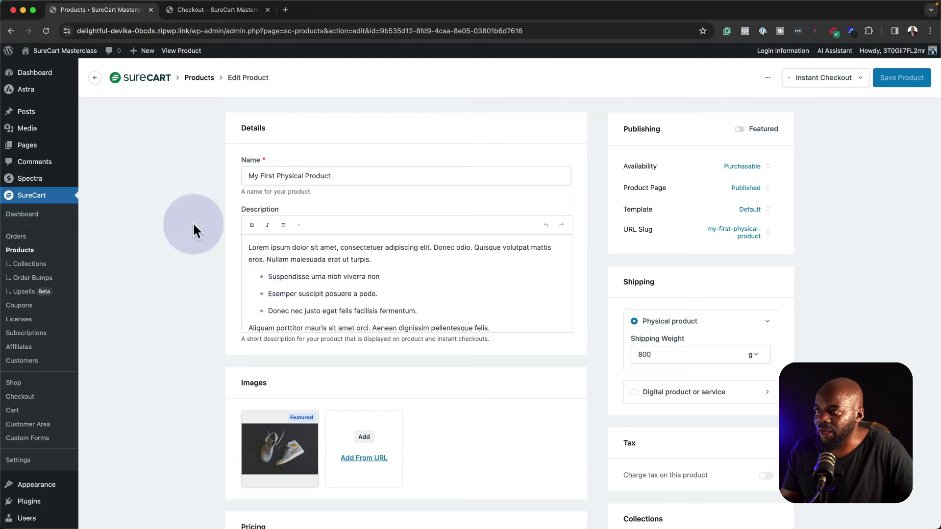
Step: Create a new product named Digital Product from the products list
click(33, 255)
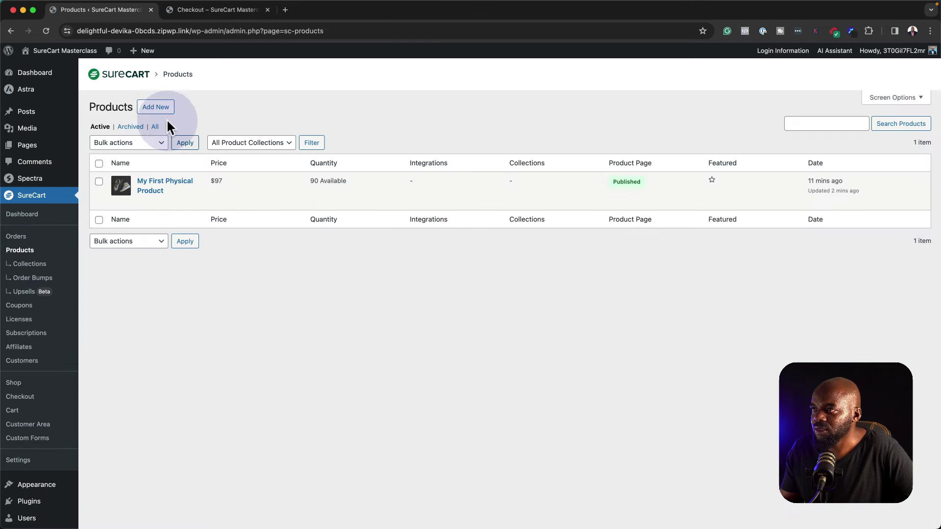
click(166, 109)
click(523, 304)
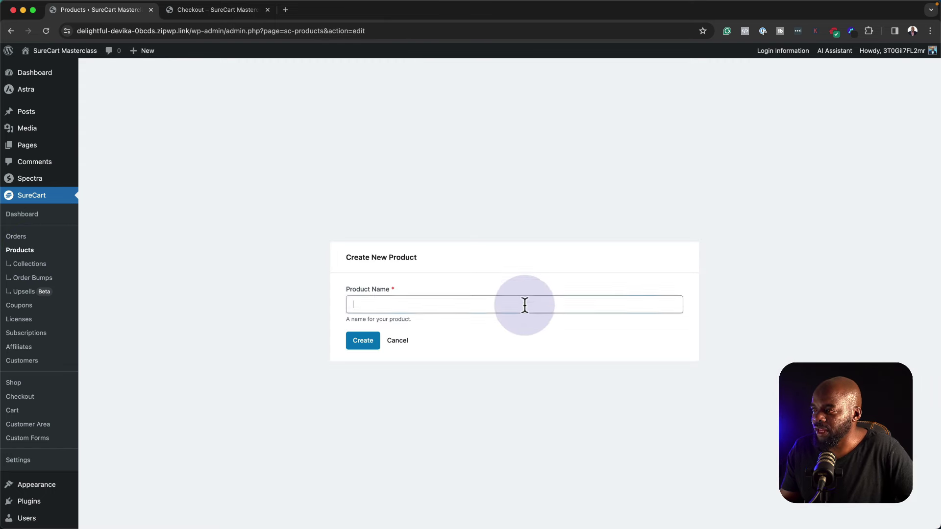
text(Digital Product)
click(372, 343)
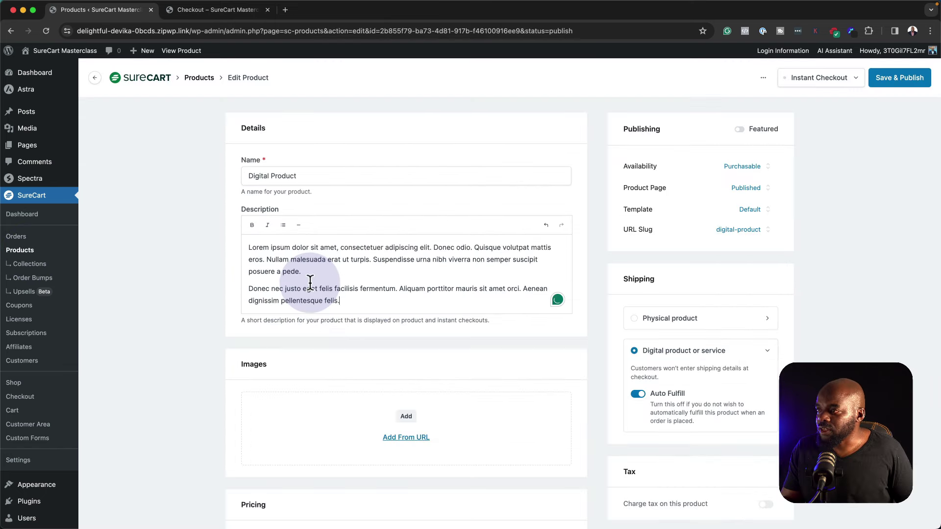
Step: Add the existing image pexels-mali-maeder-65175.jpg from the media library to the product
click(403, 415)
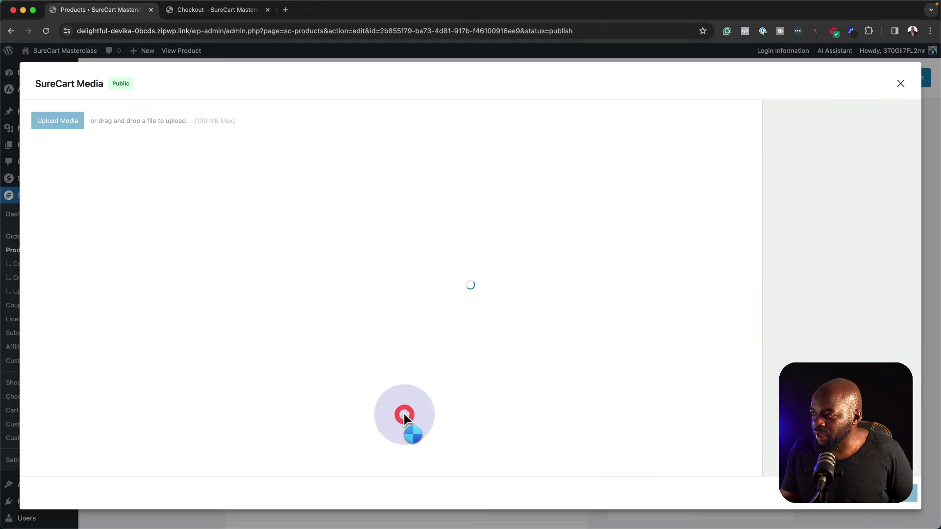
click(197, 175)
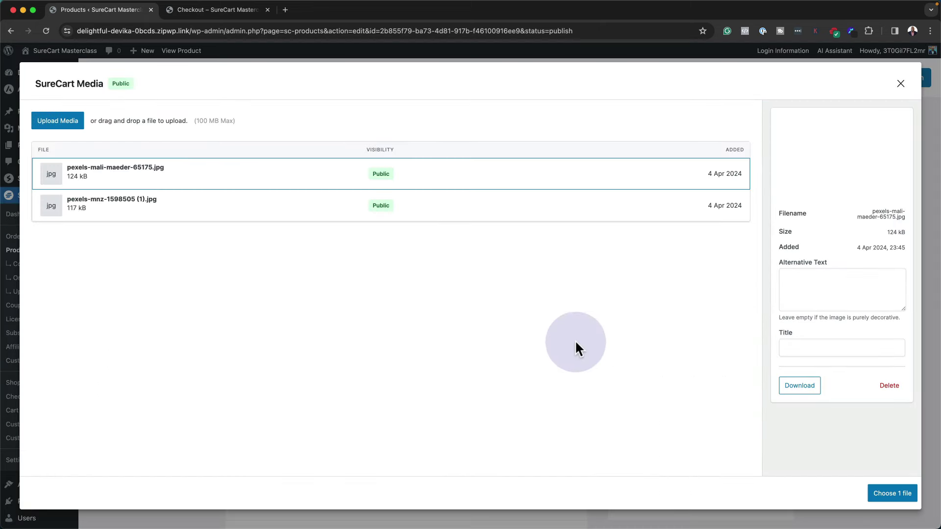
click(887, 493)
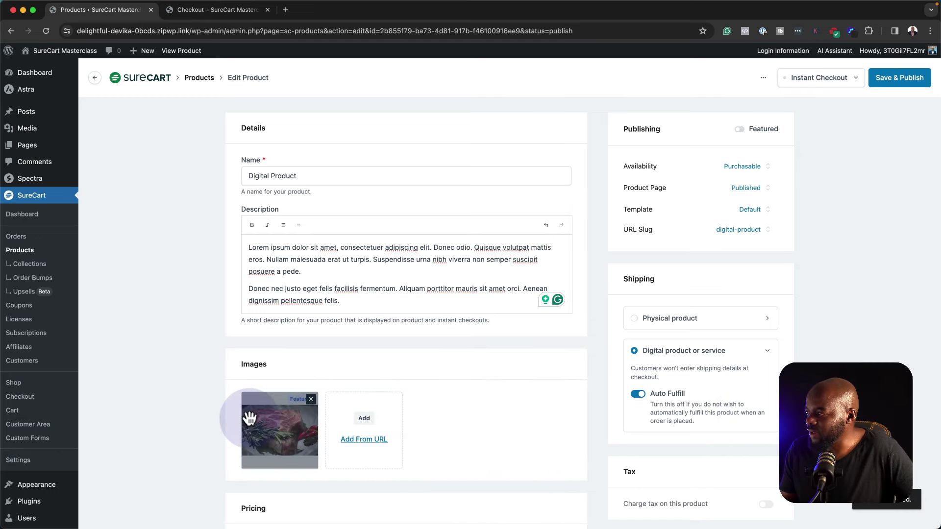
Step: Start a price named Monthly with the Subscription payment type, repeating every 1 month
scroll(697, 374, down, 5)
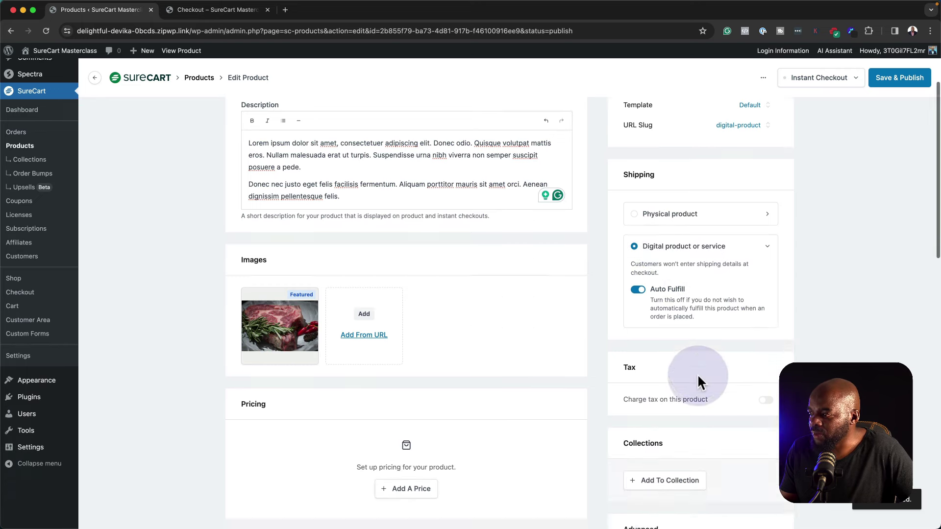
click(406, 363)
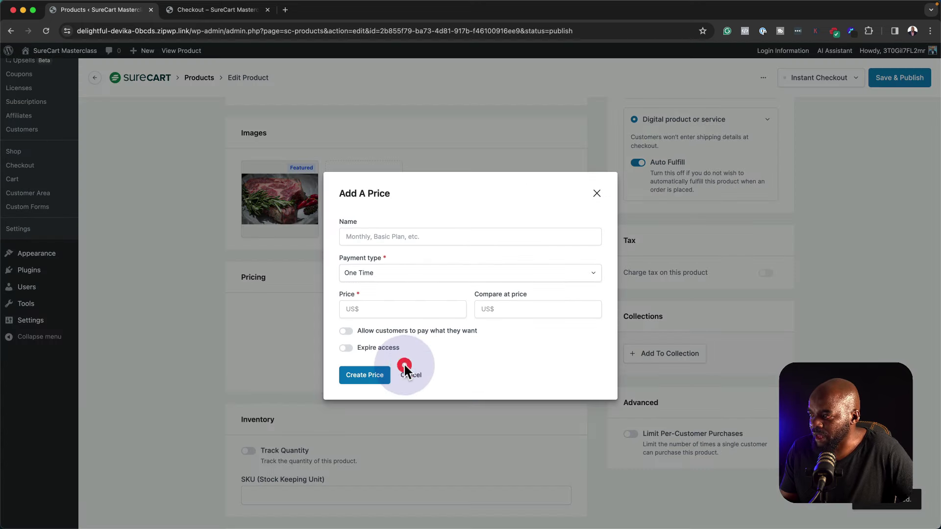
click(400, 237)
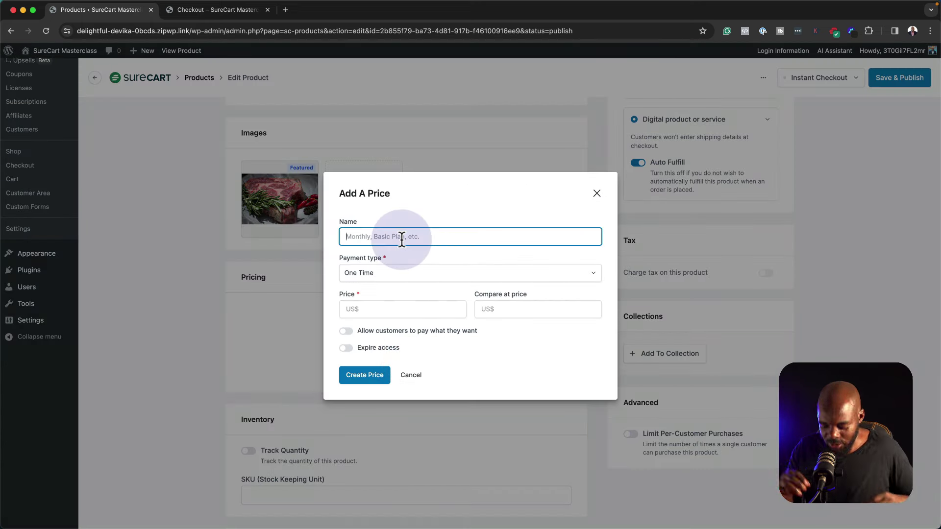
text(Monthly)
click(458, 275)
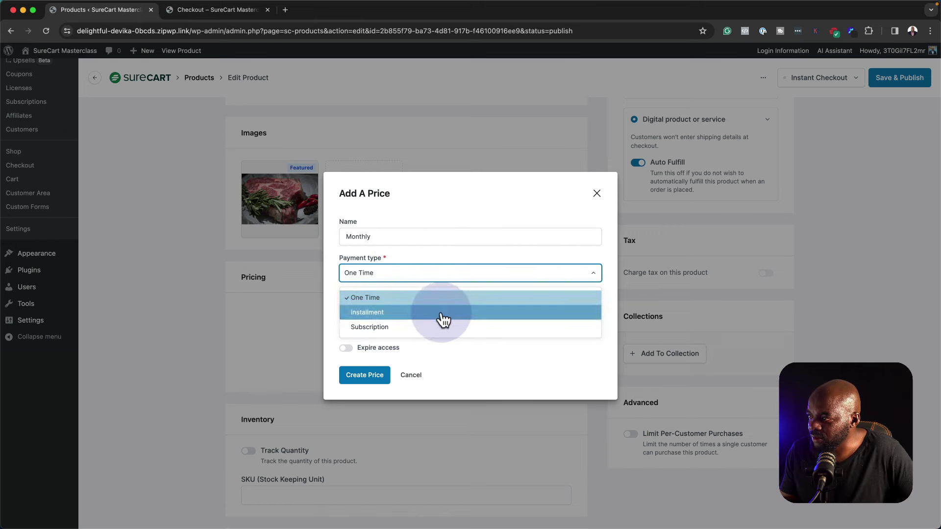
click(441, 326)
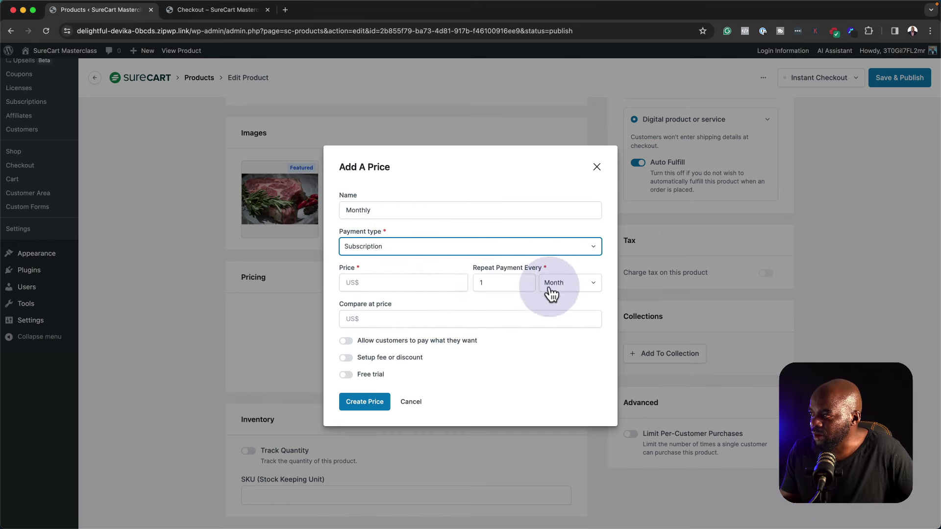
click(573, 291)
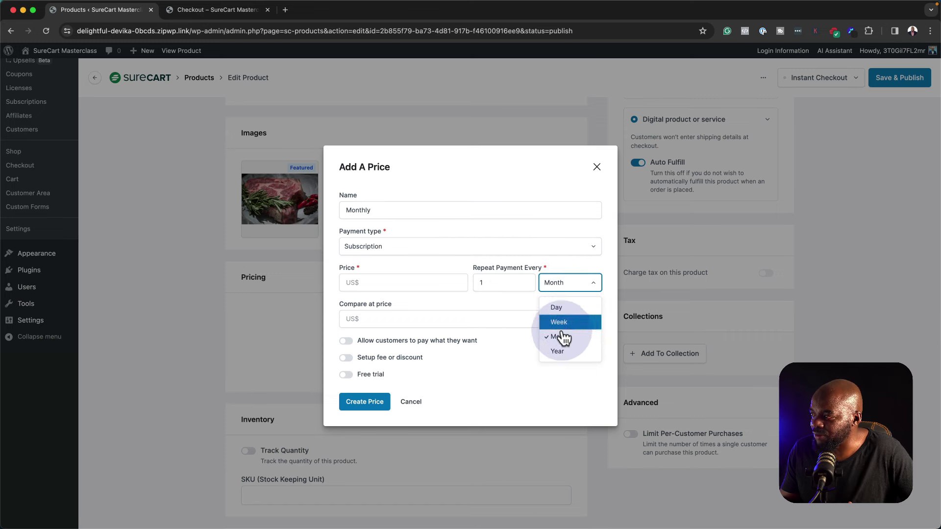
Step: Set the Monthly price to US$19 and its compare-at price to US$29
click(418, 284)
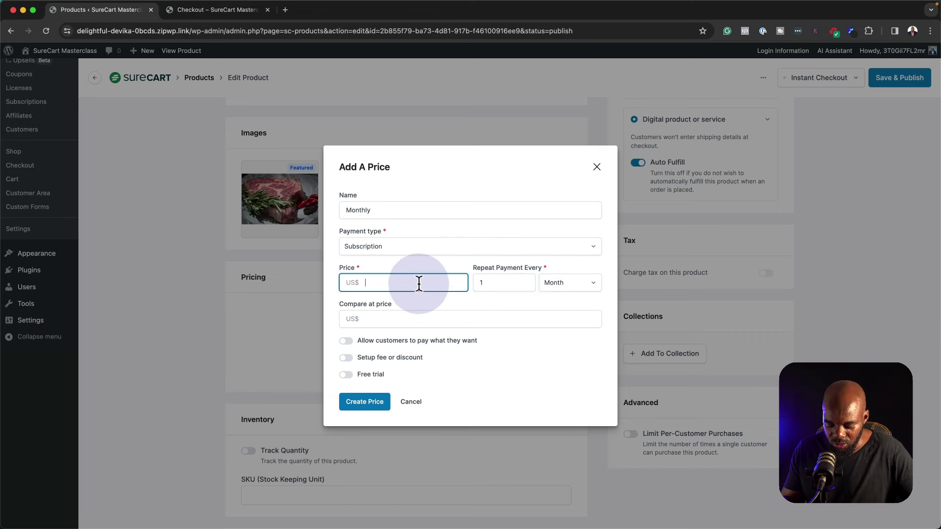
text(19)
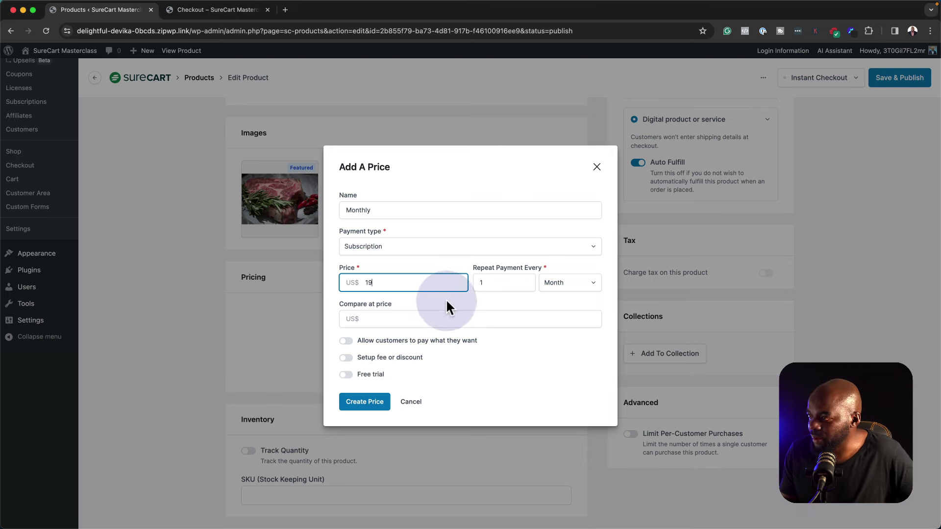
click(441, 313)
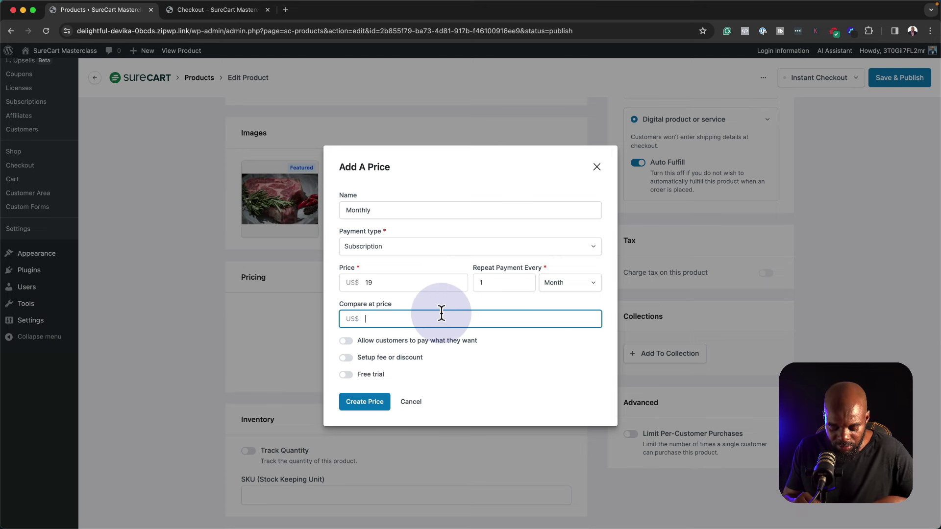
text(29)
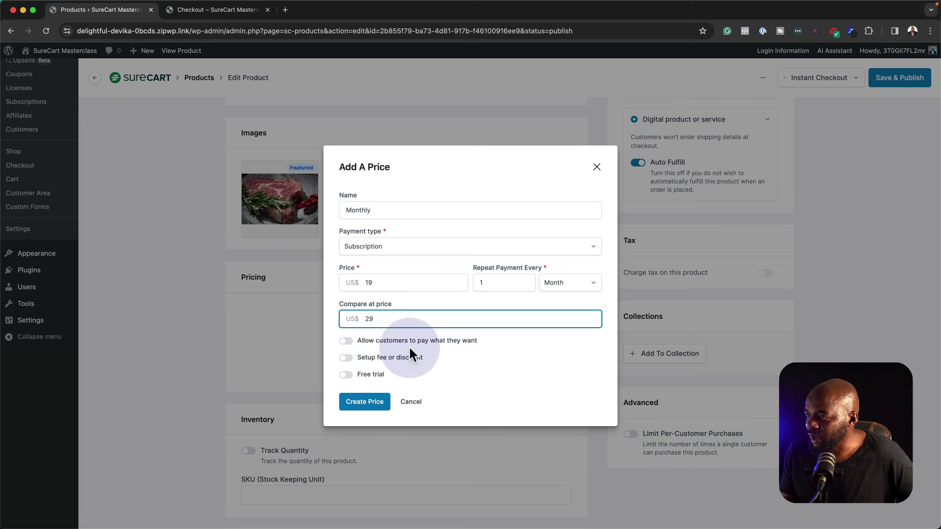
Step: Enable a free trial of 7 days on the Monthly price and create the price
click(348, 375)
drag(352, 387, 327, 377)
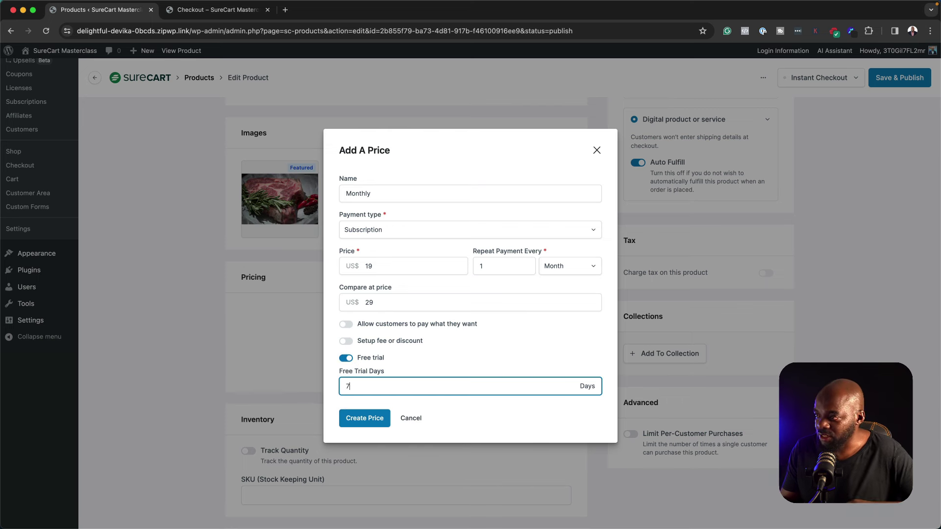
text(7)
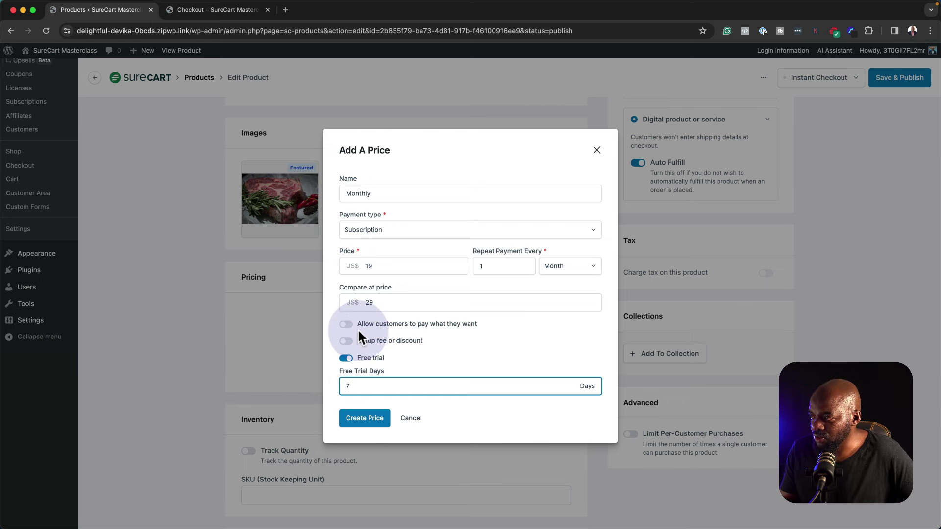
click(381, 418)
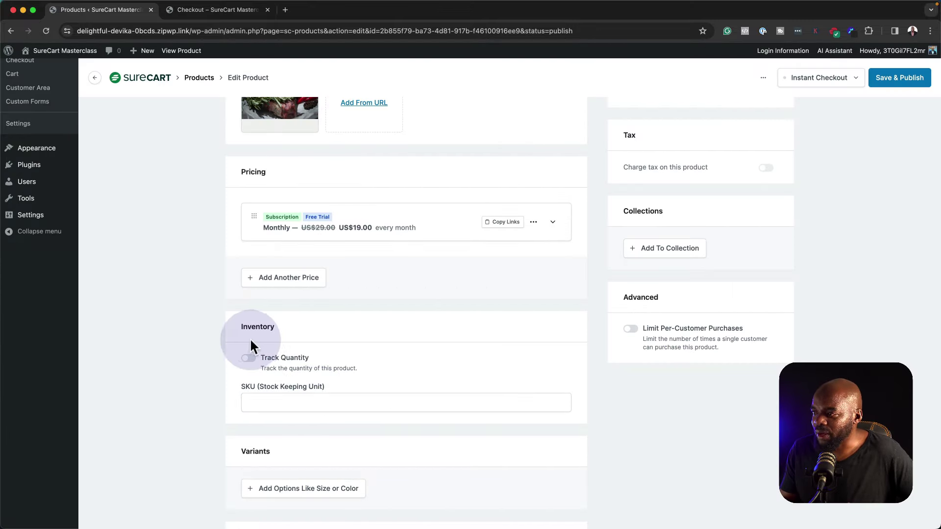
Step: Look at the Secure Storage option for product downloads and close it without choosing a file
scroll(324, 376, down, 8)
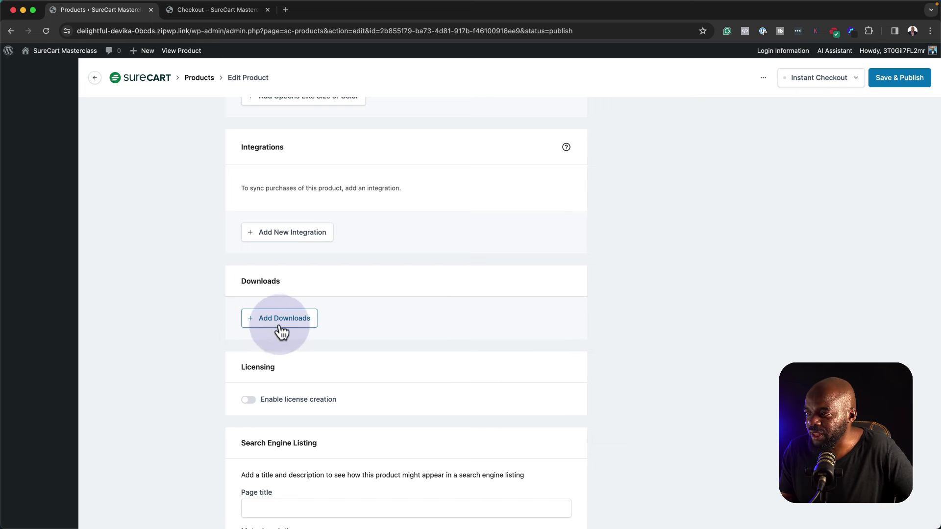
click(279, 323)
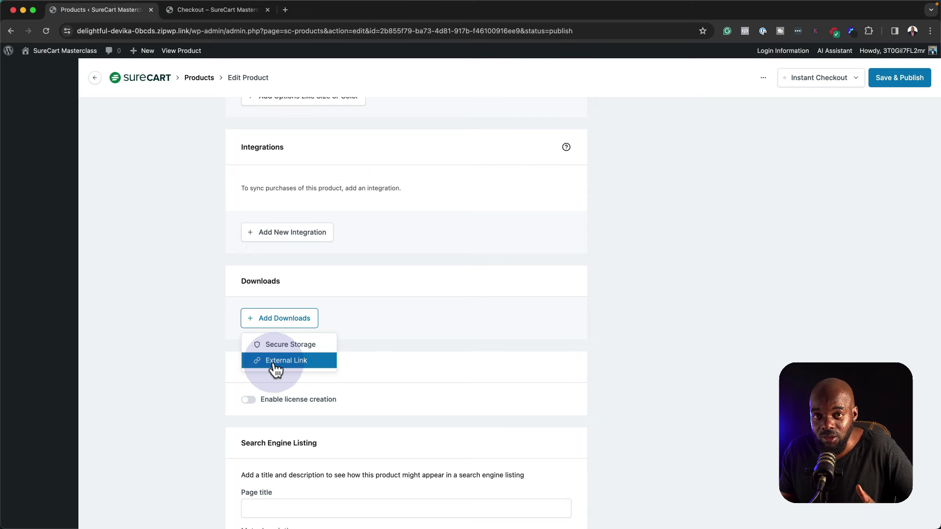
click(281, 345)
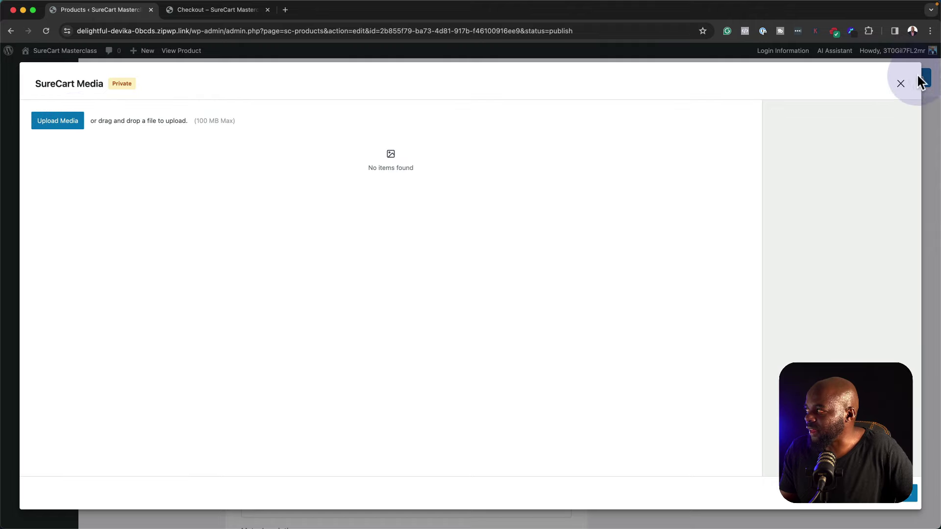
click(901, 86)
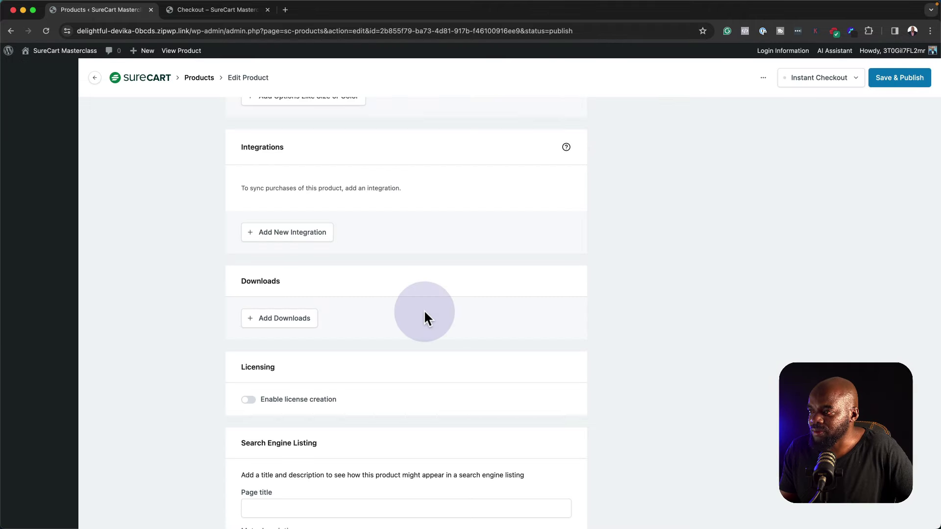
Step: Enable license creation for the product, leaving the activation limit blank and no current release selected
scroll(422, 310, down, 3)
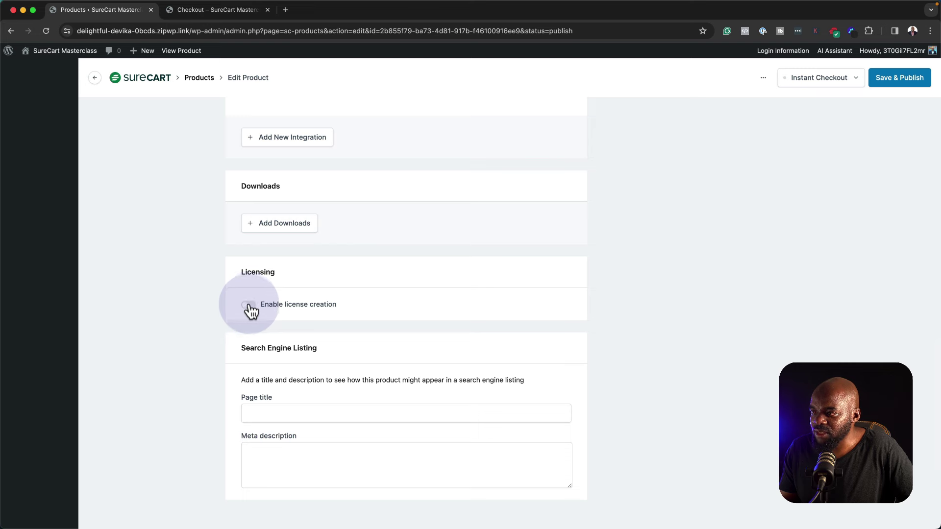
click(249, 305)
click(261, 340)
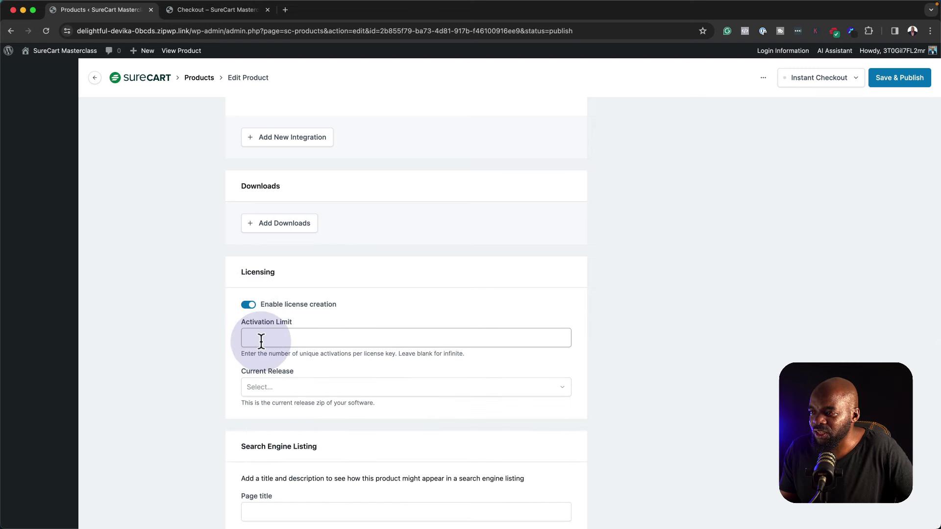
click(259, 340)
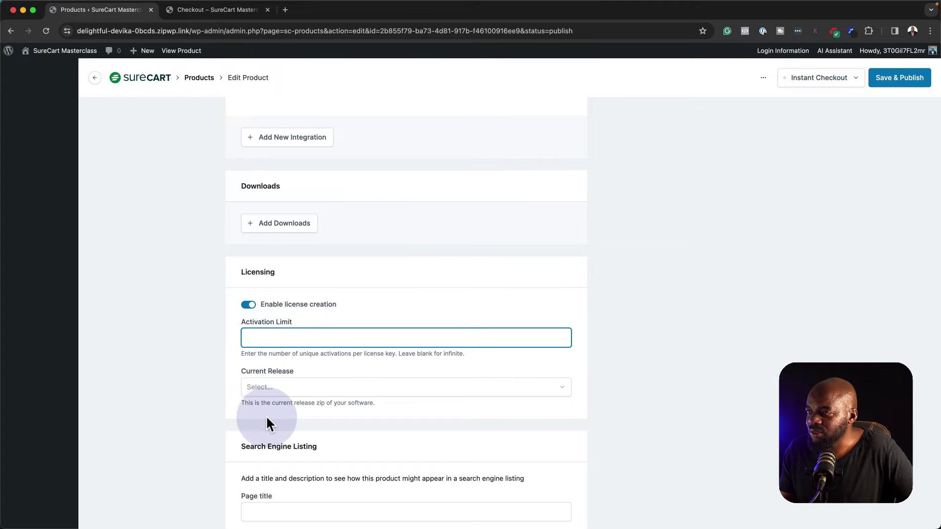
click(266, 387)
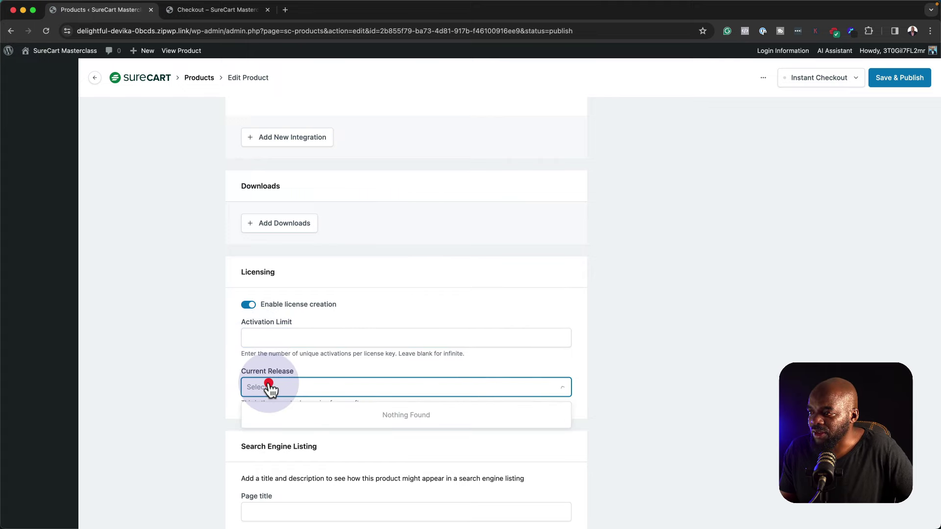
click(212, 365)
Step: Review the digital product's shipping type, auto fulfill, tax, collection and purchase limit settings
scroll(212, 365, down, 3)
scroll(215, 343, up, 15)
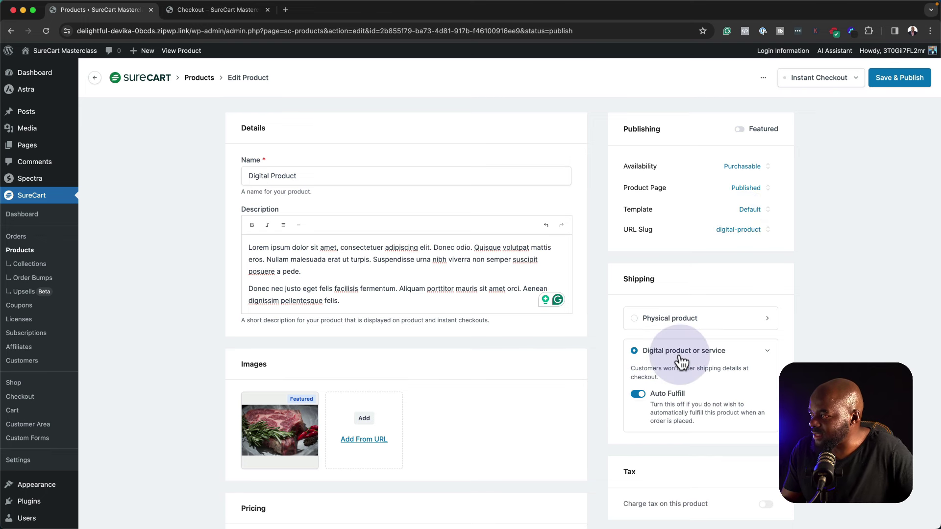
scroll(660, 353, down, 5)
click(663, 331)
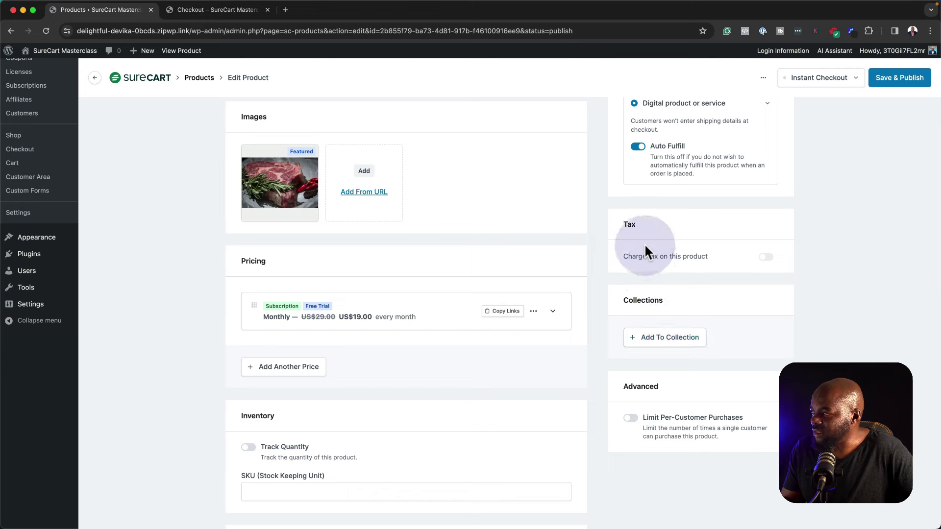
scroll(833, 202, up, 5)
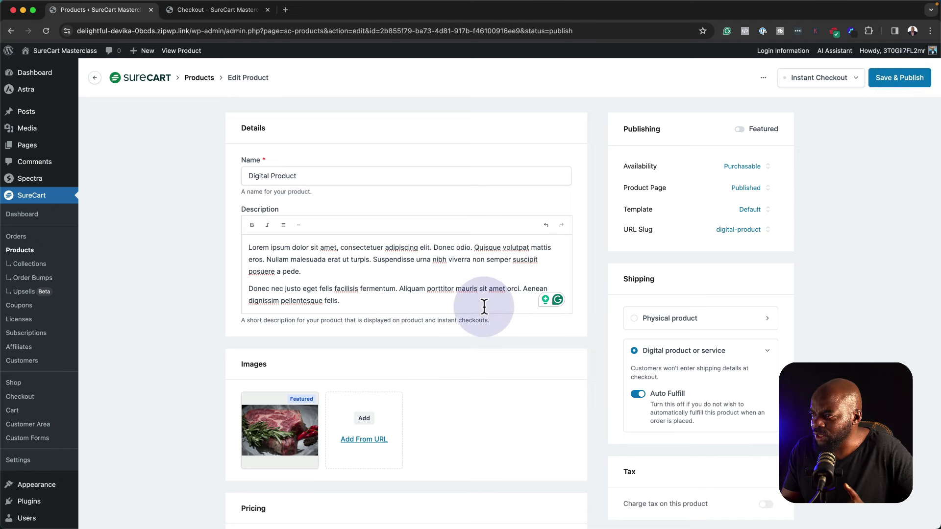
Step: Add another one-time price to the digital product, named Basic and priced at US$199
scroll(483, 305, down, 3)
scroll(485, 312, down, 2)
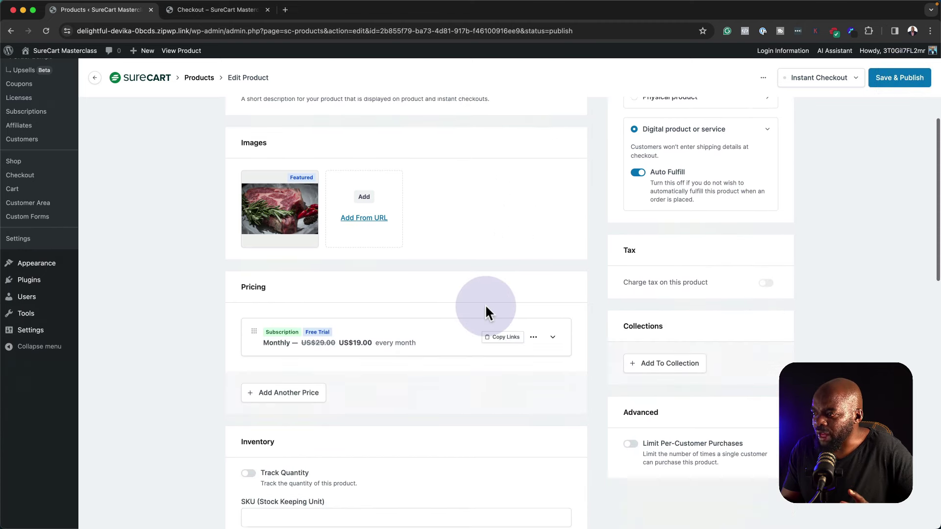
click(284, 395)
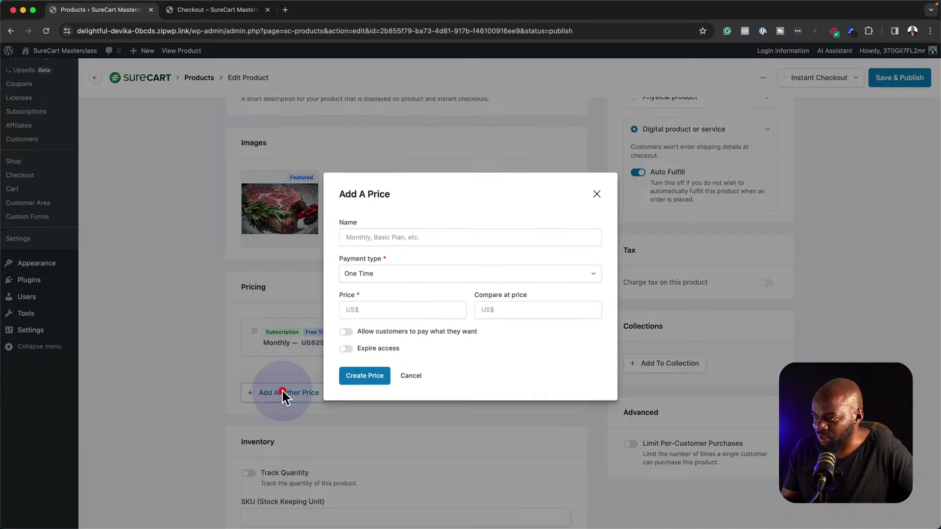
click(397, 272)
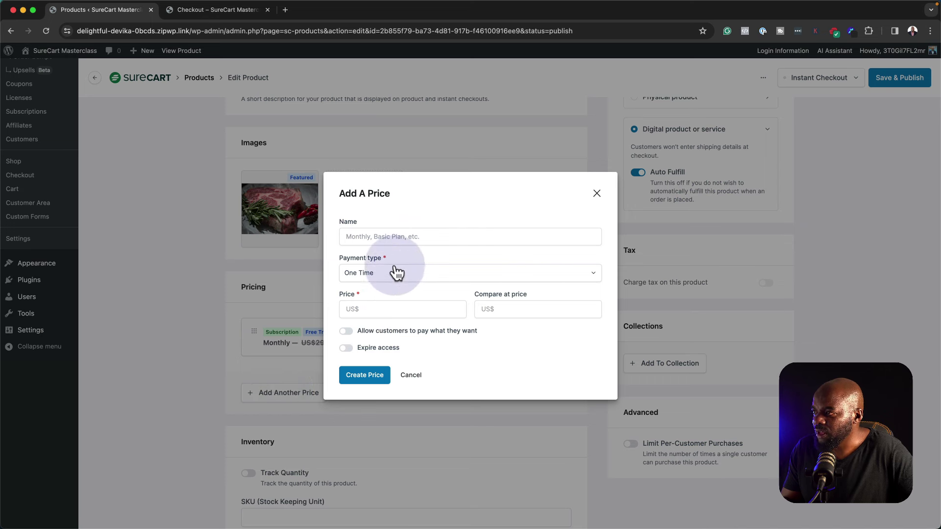
click(396, 237)
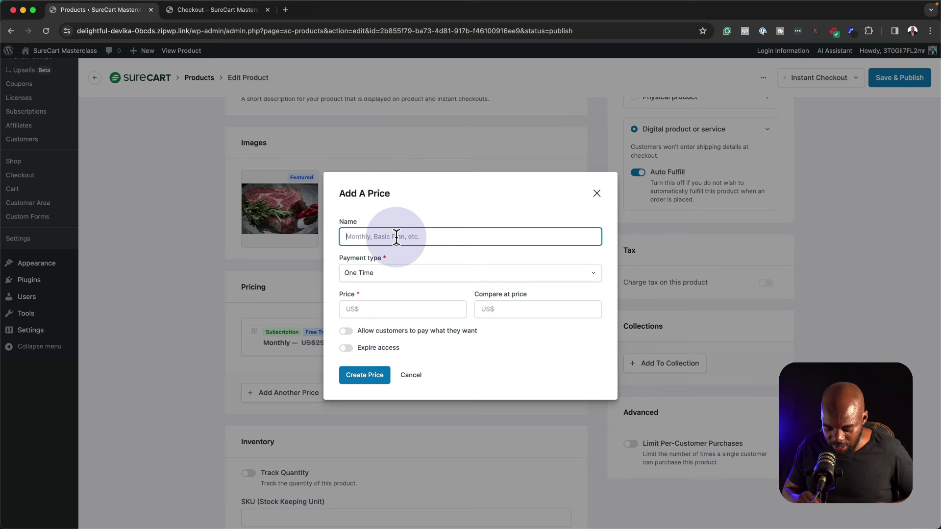
text(Basic)
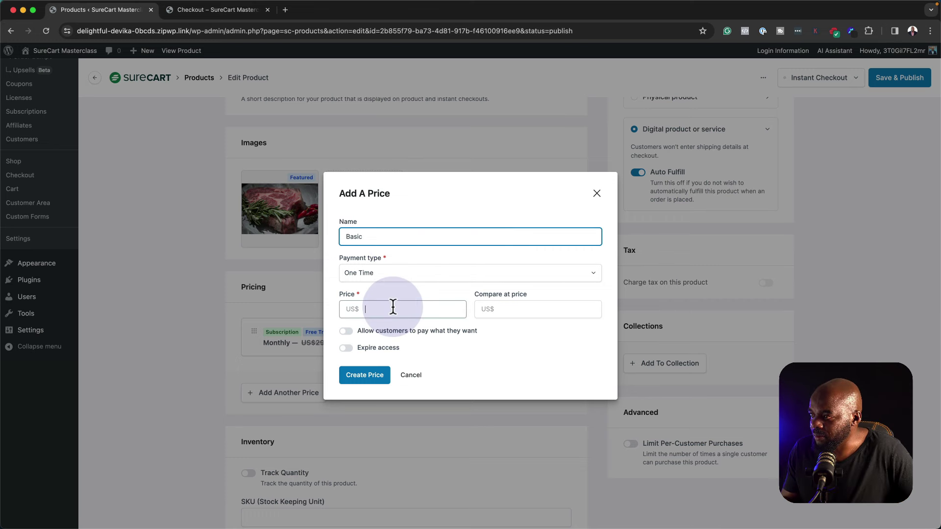
click(393, 307)
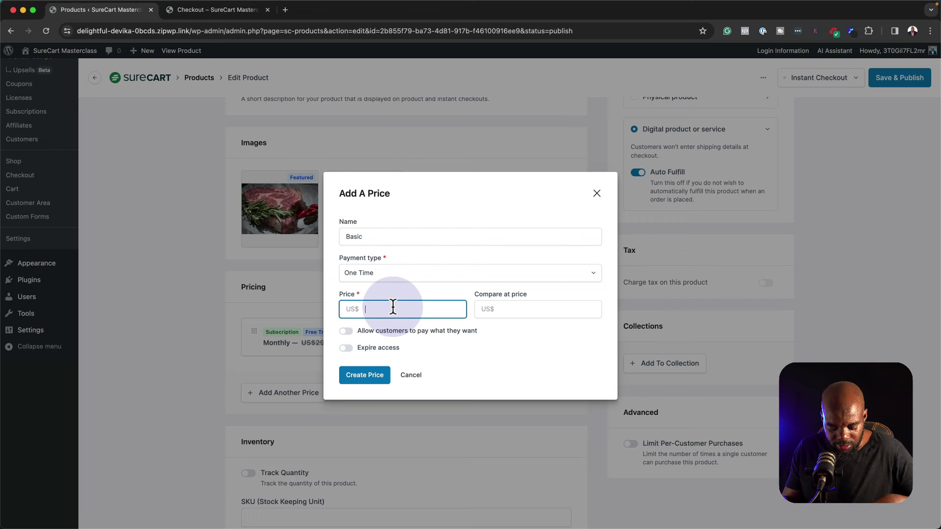
text(199)
click(362, 375)
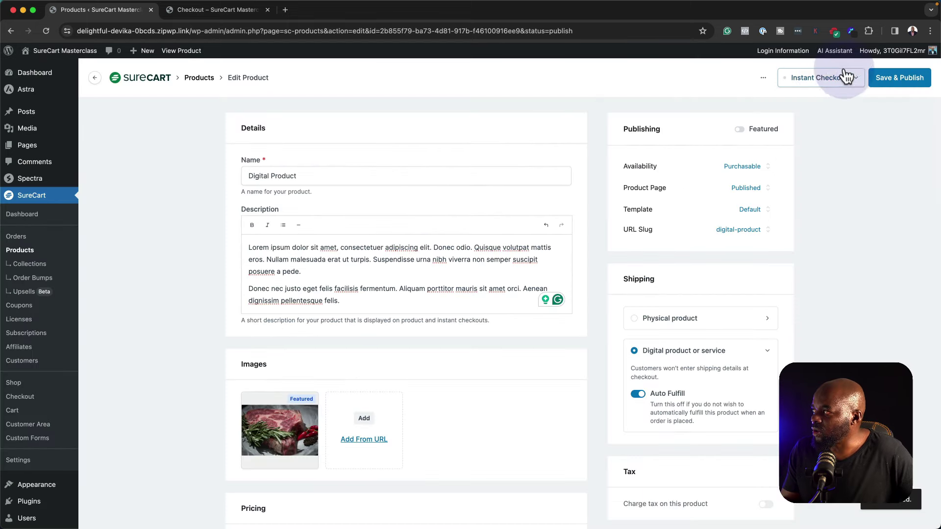
Step: Save and publish the digital product and turn on its Featured setting
click(907, 84)
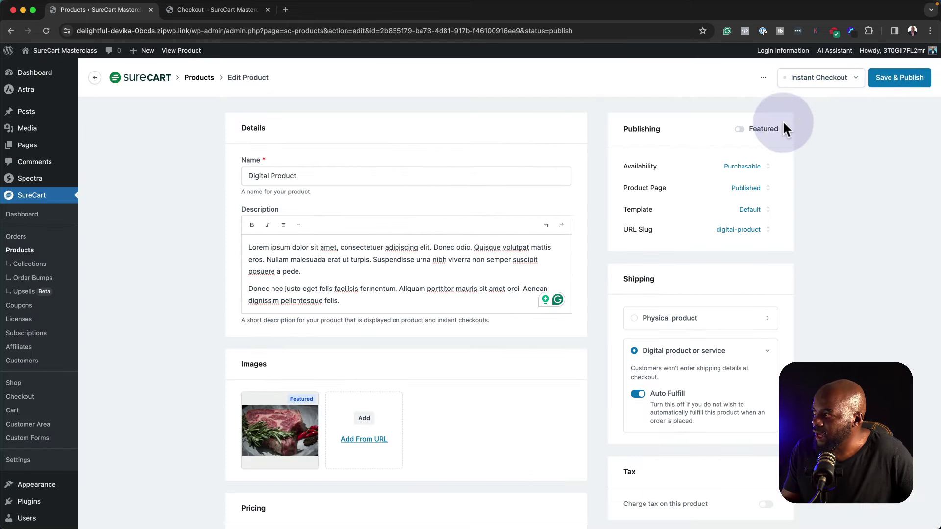
click(740, 129)
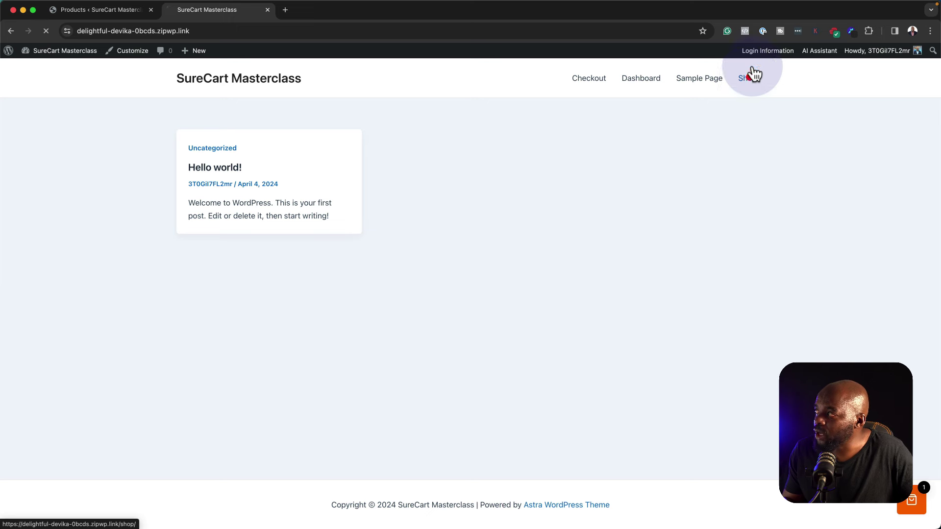
Step: Open Digital Product from the storefront's Shop page and compare its Monthly and Basic pricing options, ending on Basic
click(750, 77)
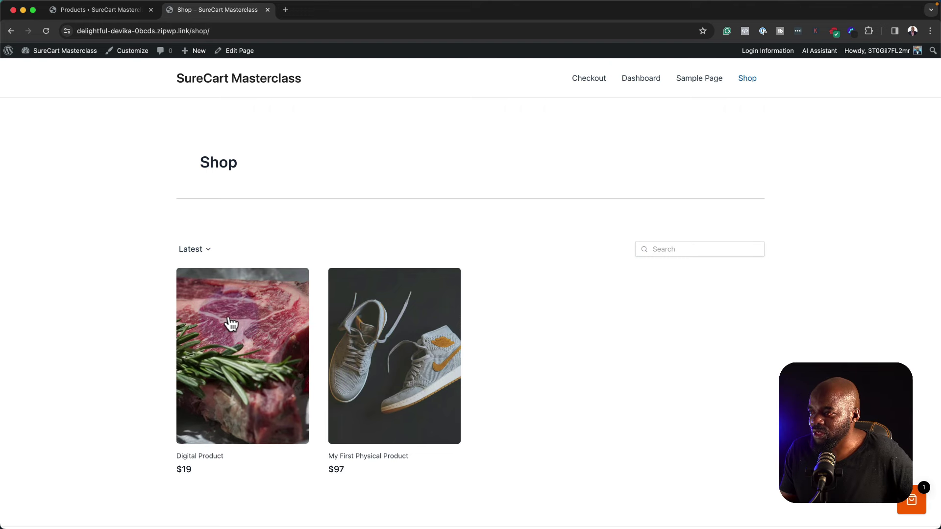
scroll(130, 370, down, 2)
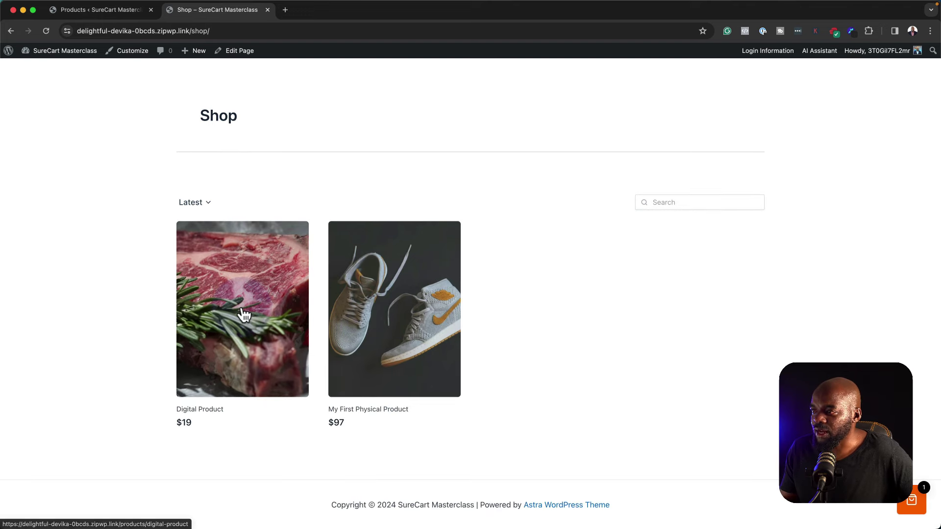
click(244, 315)
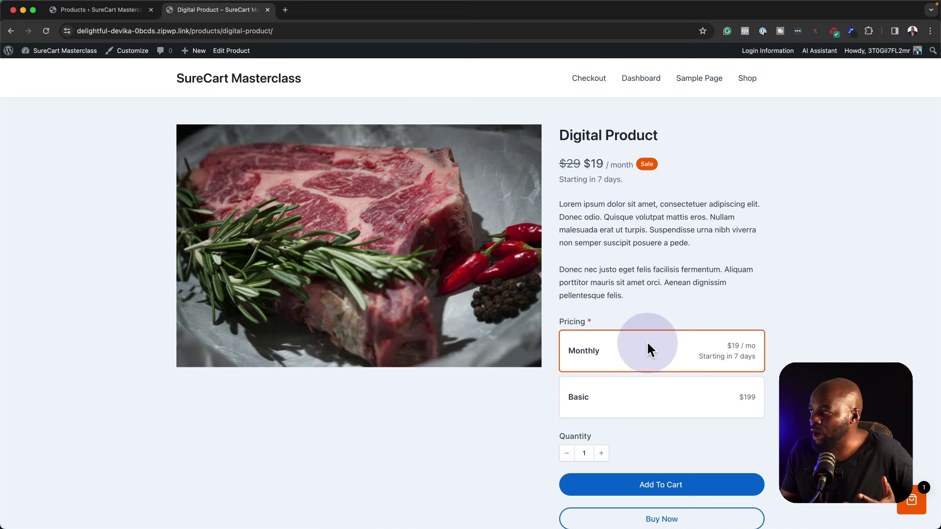
click(622, 408)
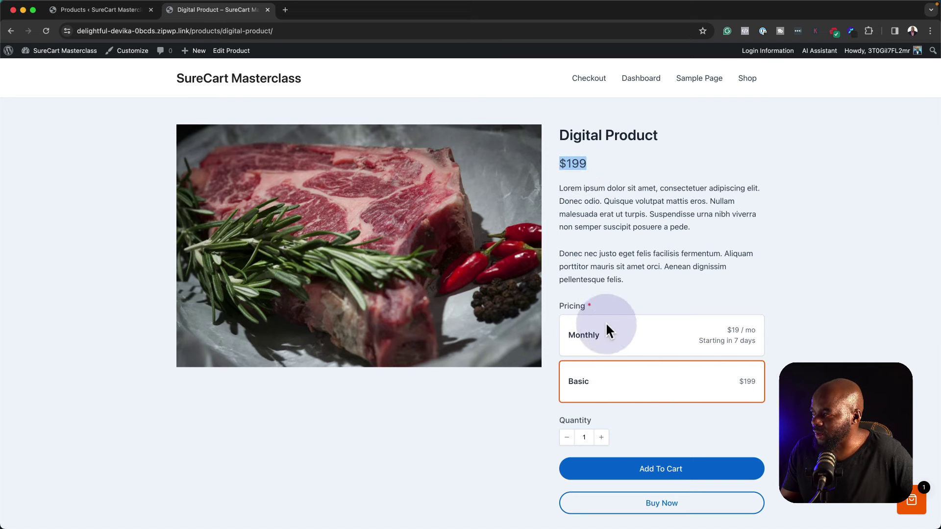
click(622, 336)
click(609, 389)
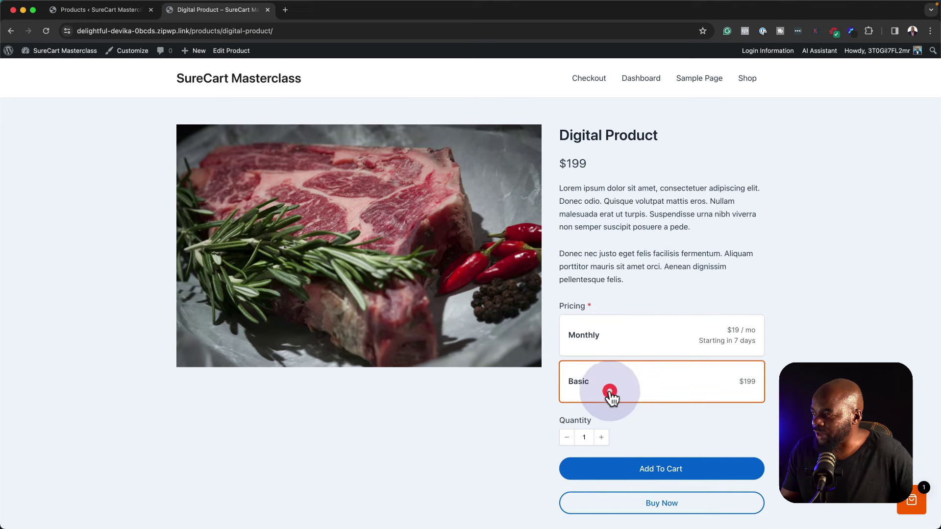
scroll(615, 396, down, 1)
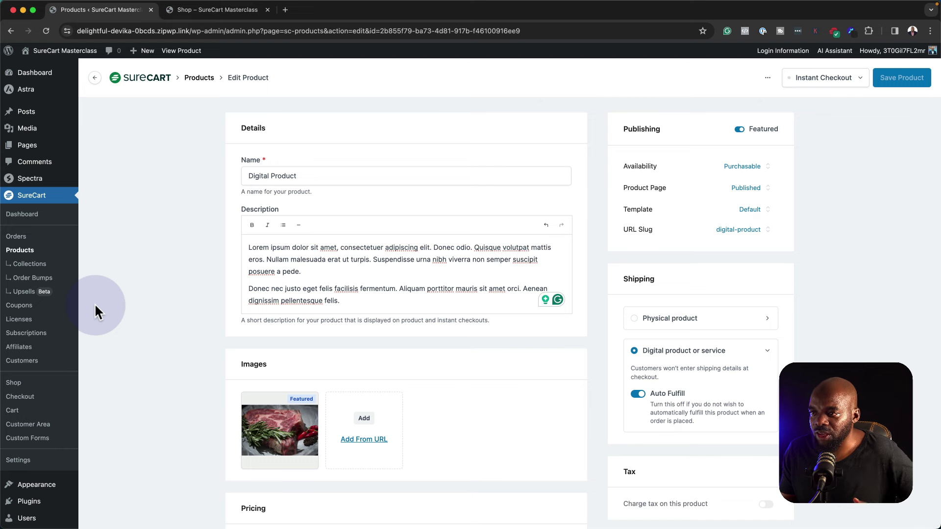
Step: Start a new SureCart coupon named Black Friday 2024 with the promotion code BLK50
click(33, 309)
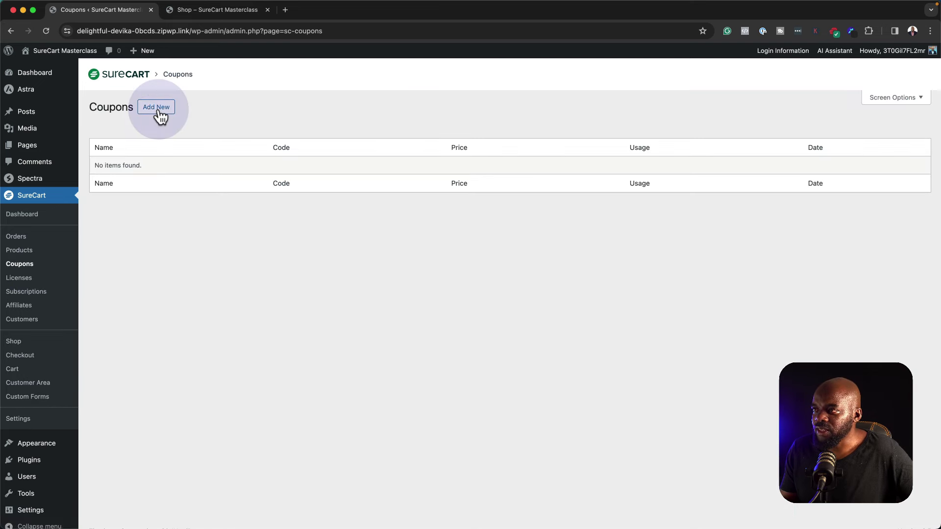
click(158, 109)
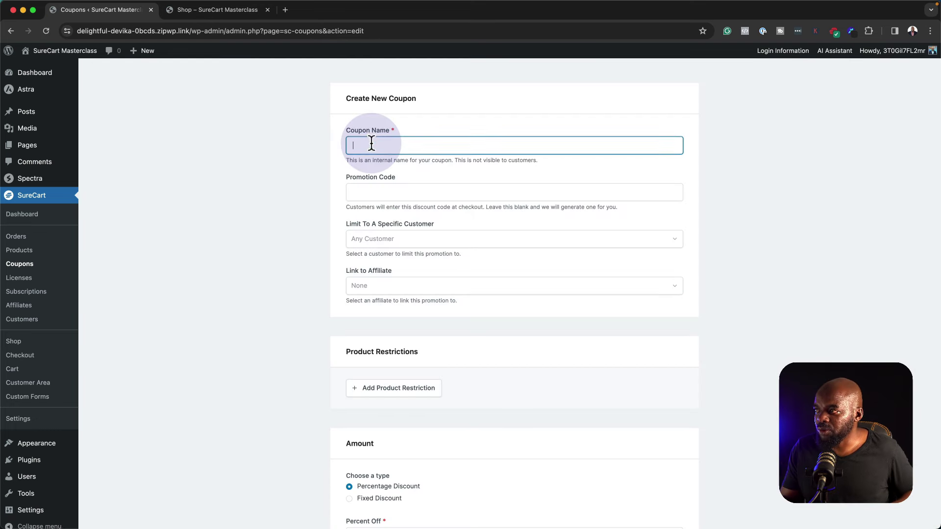
click(371, 144)
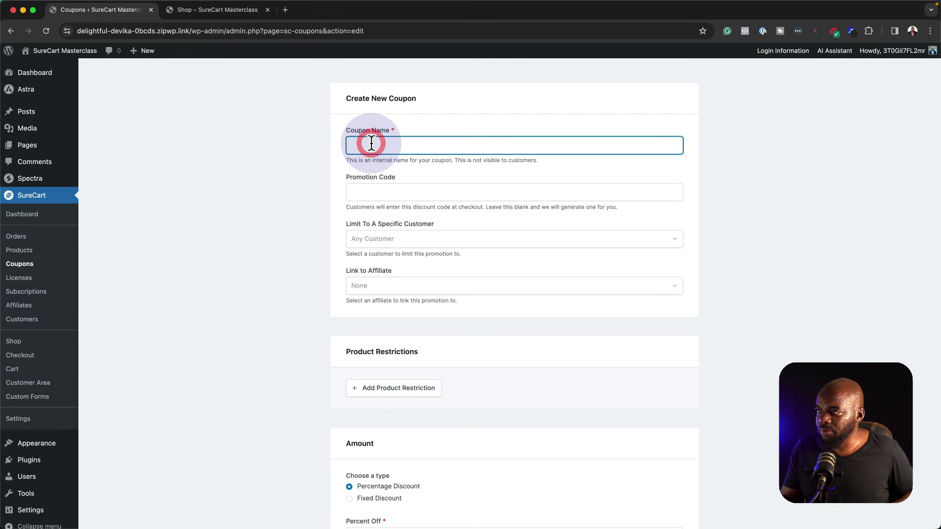
text(Black Friday 2024)
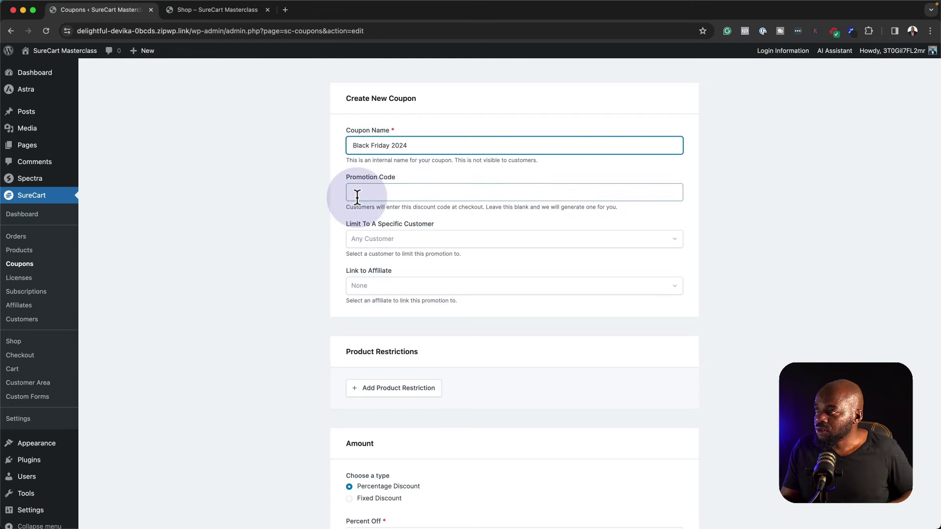
click(357, 195)
text(B)
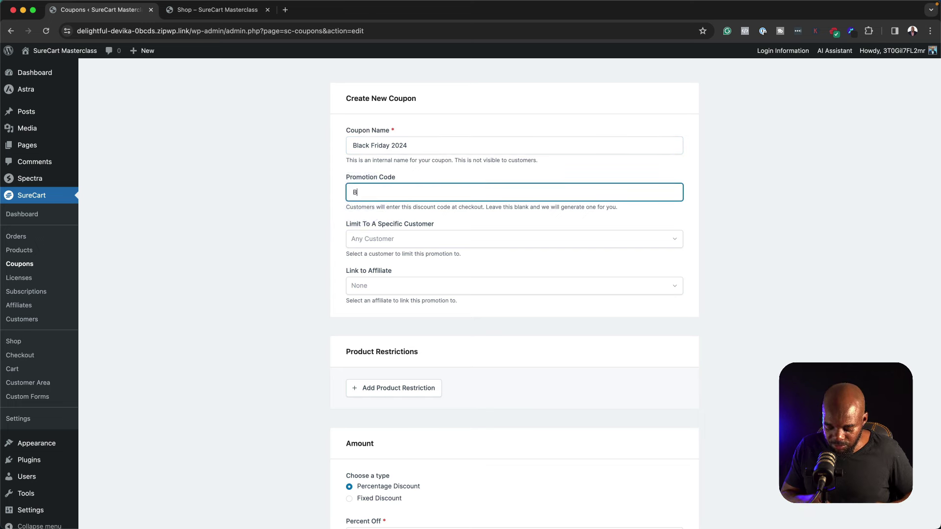
text(LK50)
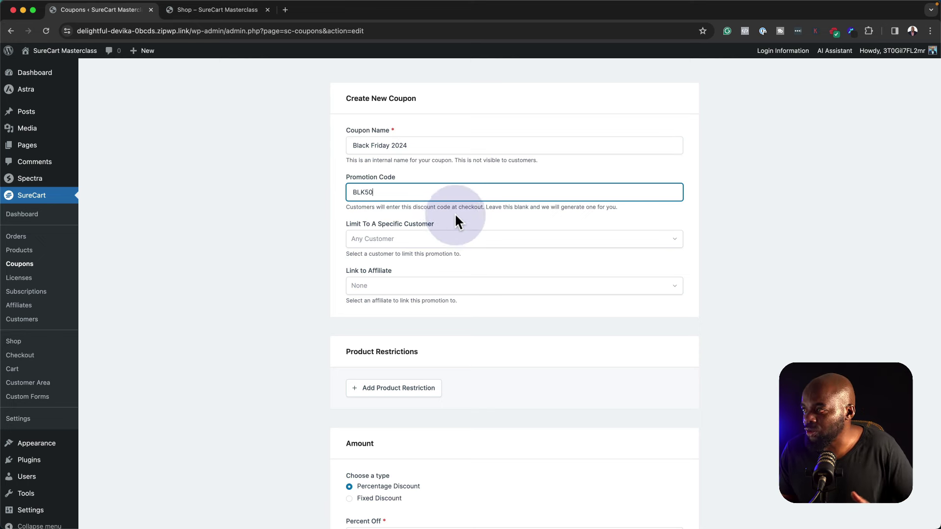
Step: Look at the choices for limiting the coupon to a specific customer, leaving it at Any Customer
click(400, 245)
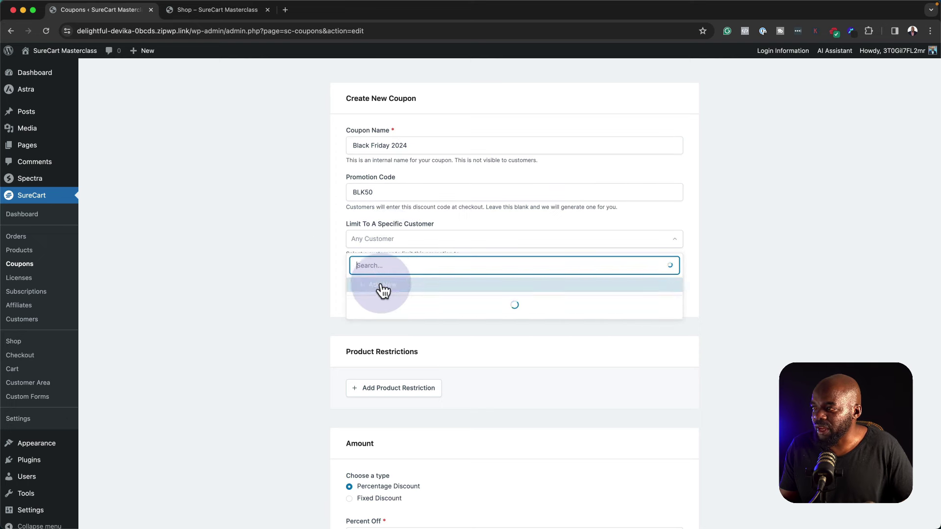
click(319, 230)
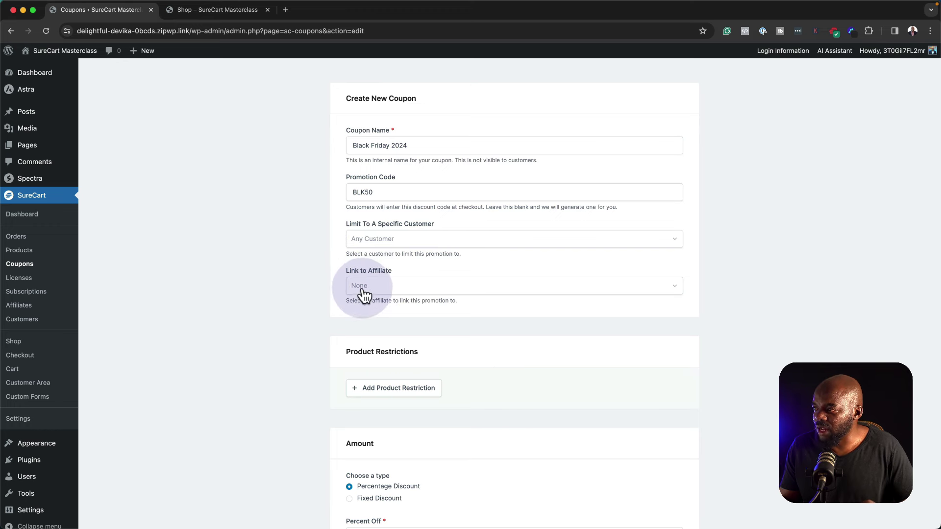
Step: Add a product restriction row to the coupon and search its products for "dit" without choosing one
scroll(381, 294, down, 3)
scroll(390, 275, down, 2)
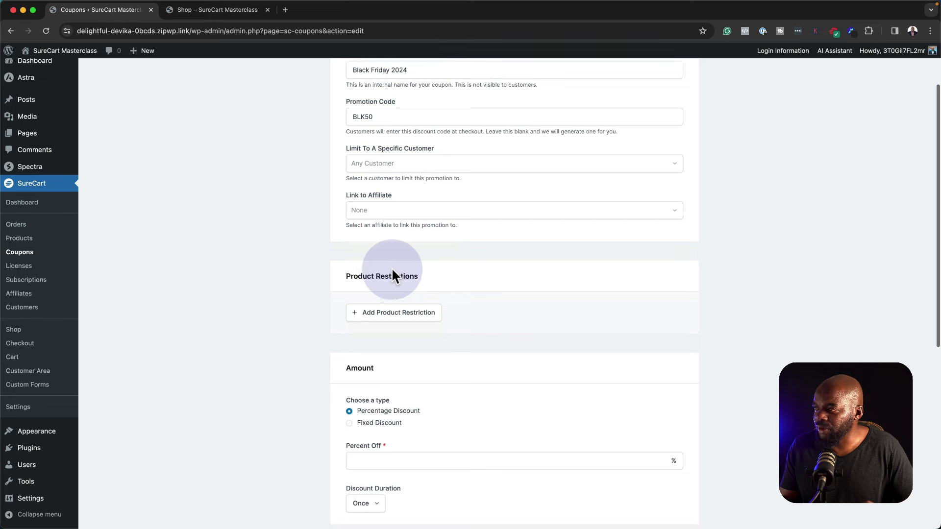
click(366, 294)
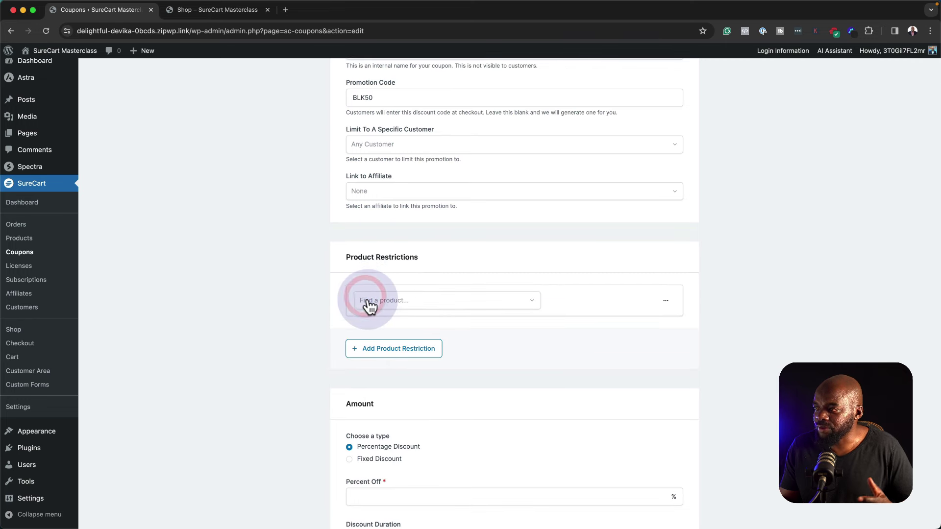
click(367, 299)
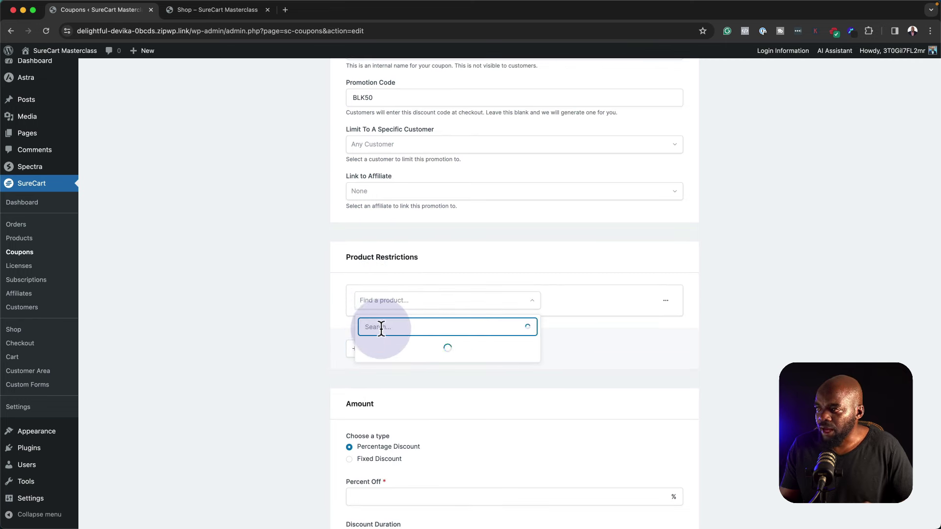
text(di)
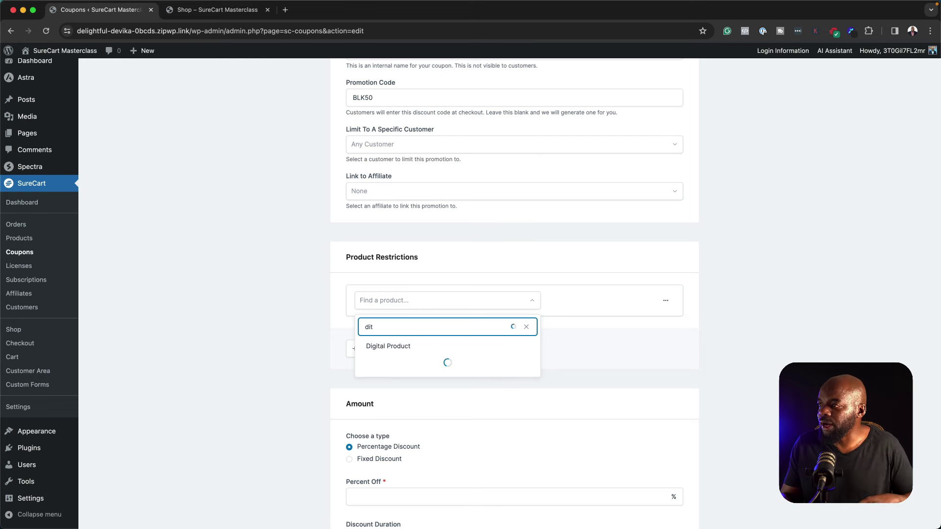
text(t)
click(270, 300)
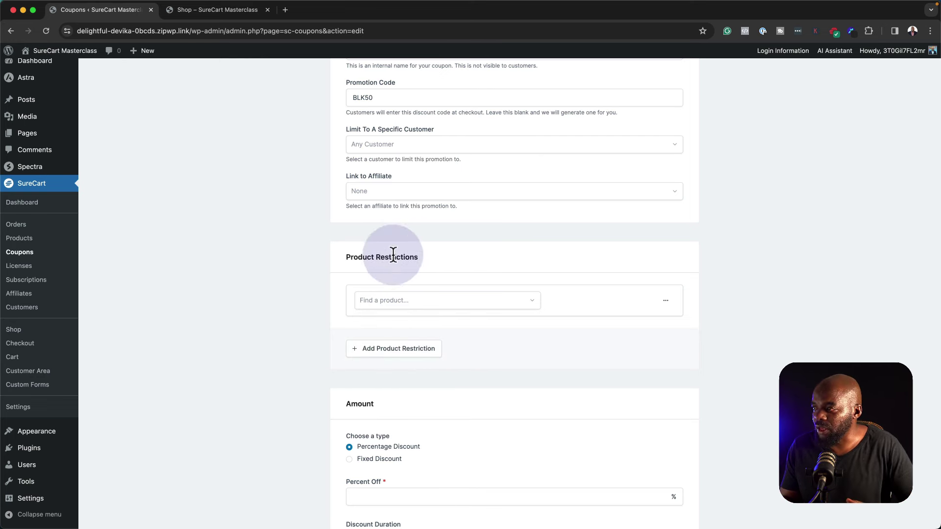
Step: Set the coupon's percentage discount to 50 percent off, keeping the discount duration at Once
scroll(362, 360, down, 4)
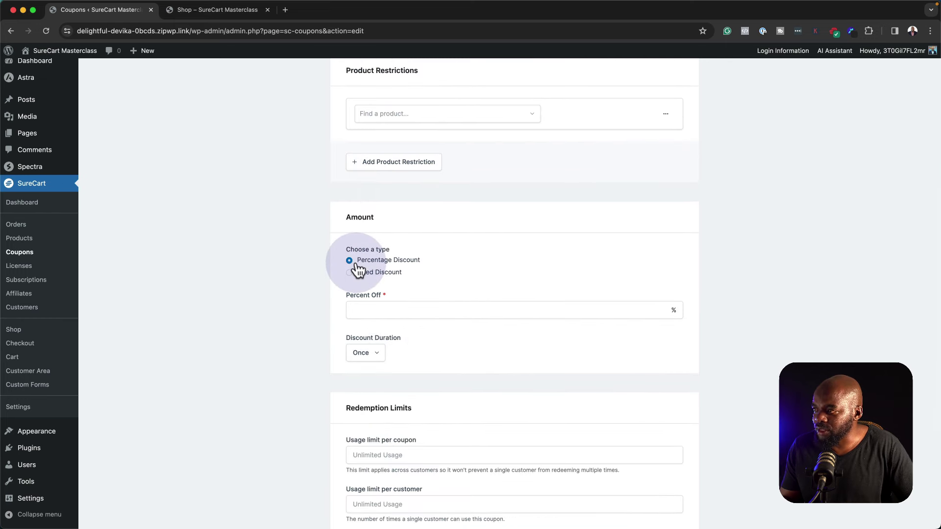
click(362, 312)
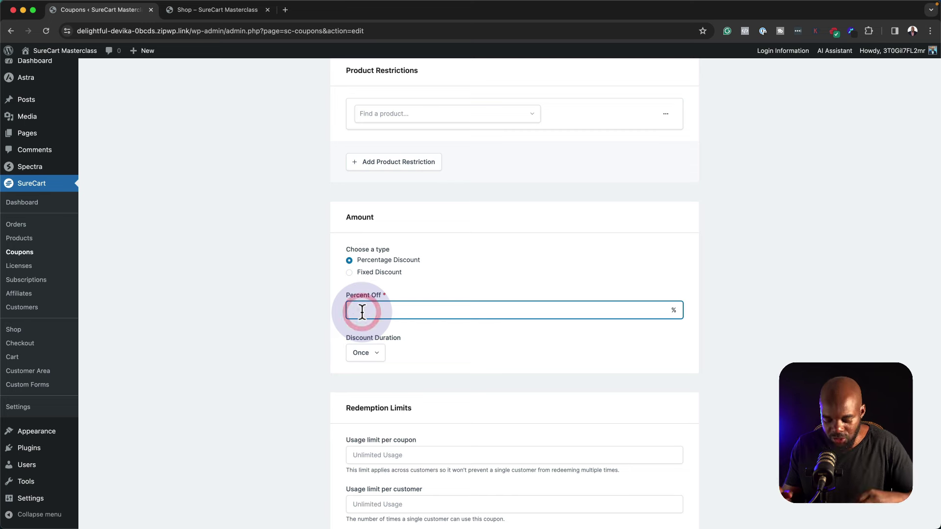
text(50)
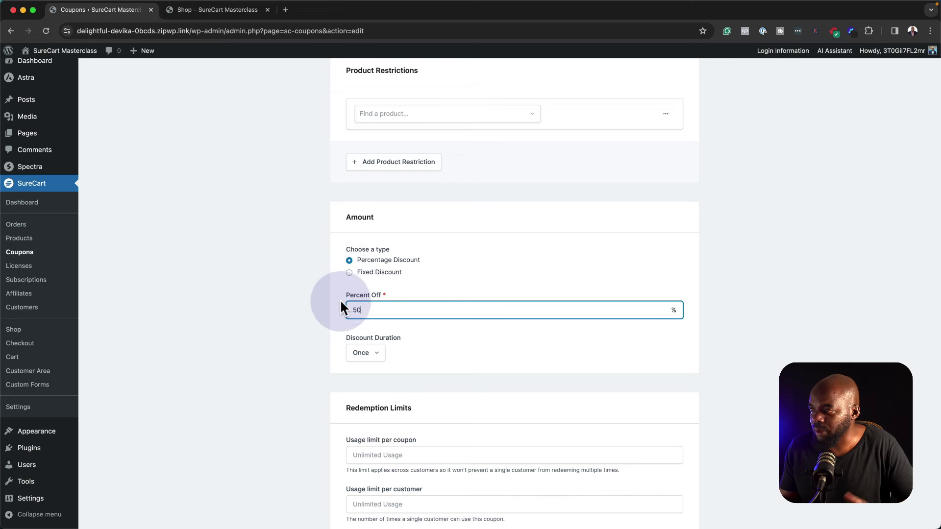
scroll(337, 318, down, 3)
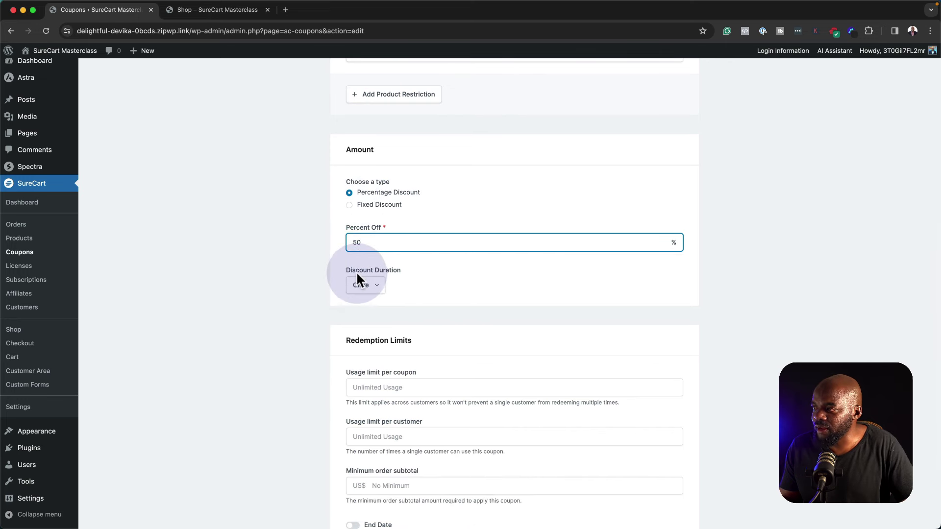
click(377, 285)
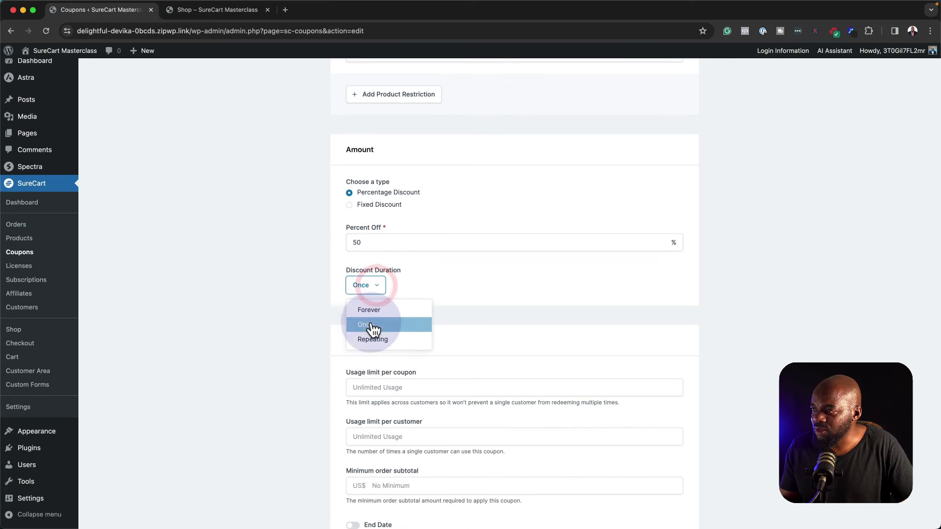
click(458, 278)
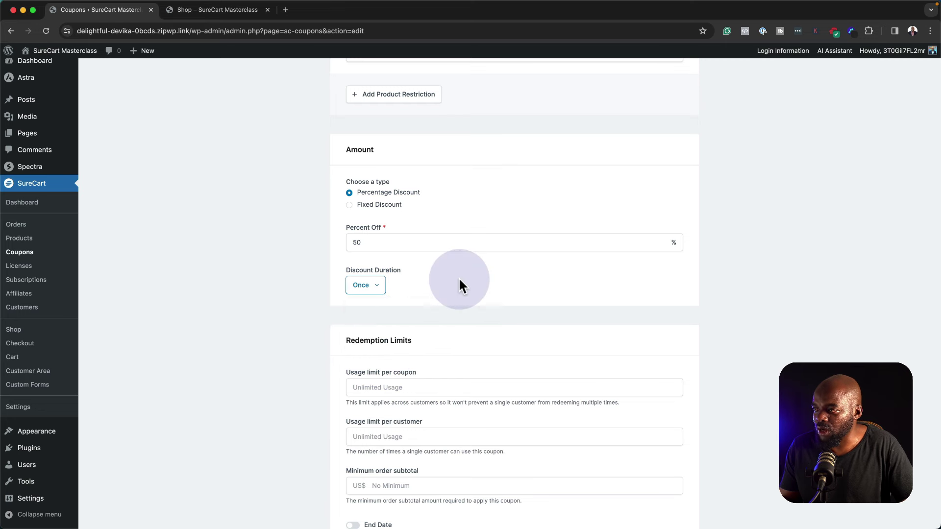
Step: Review the coupon's redemption limits, leaving the usage limit per coupon blank
scroll(432, 314, down, 5)
click(436, 274)
click(437, 273)
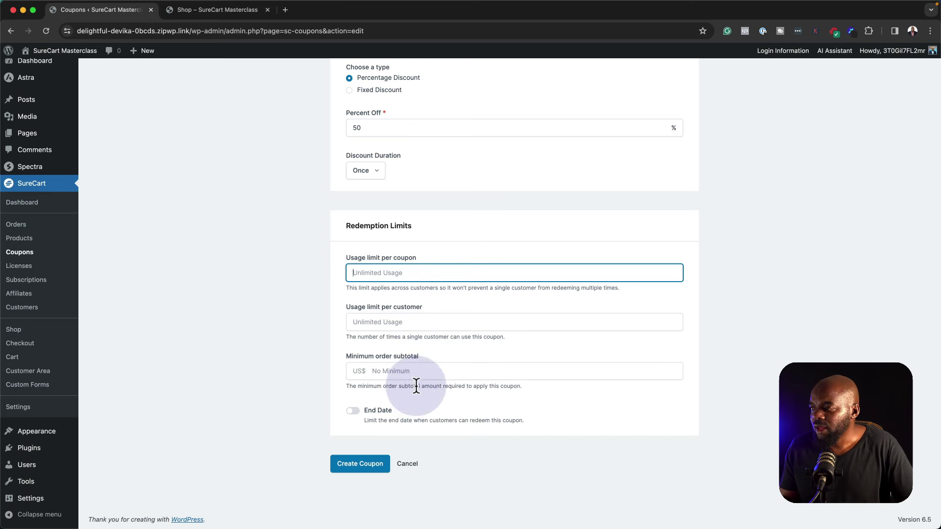
Step: Enable an end date for the coupon, set it to 25 April 2024, and create the coupon
click(357, 414)
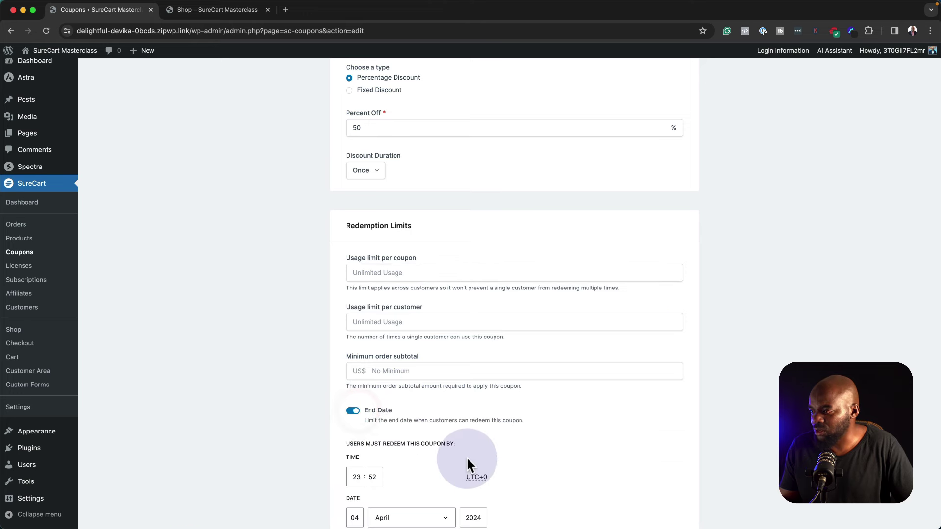
scroll(468, 461, down, 3)
scroll(466, 457, down, 3)
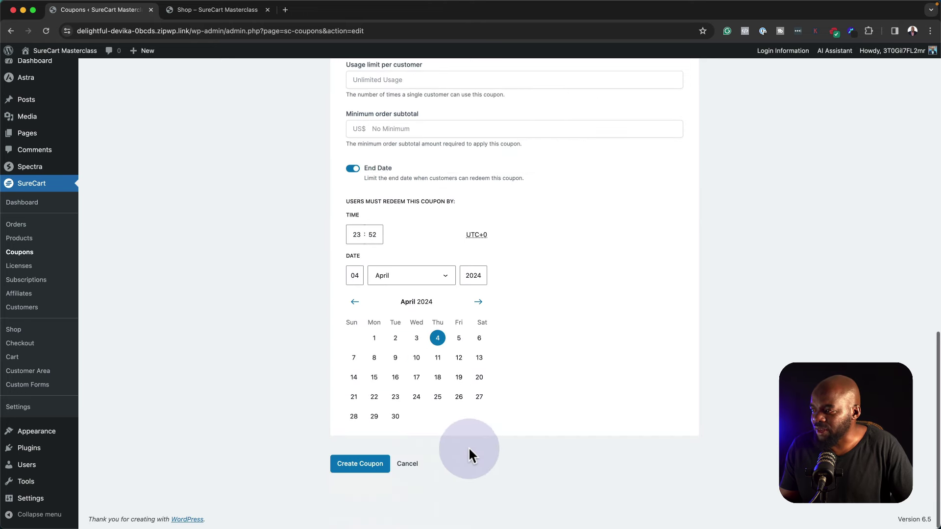
click(438, 398)
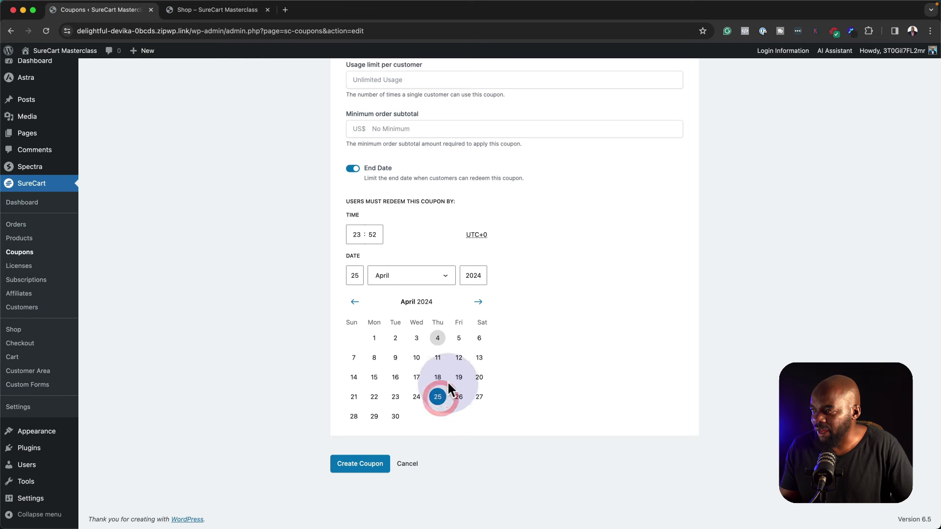
click(361, 466)
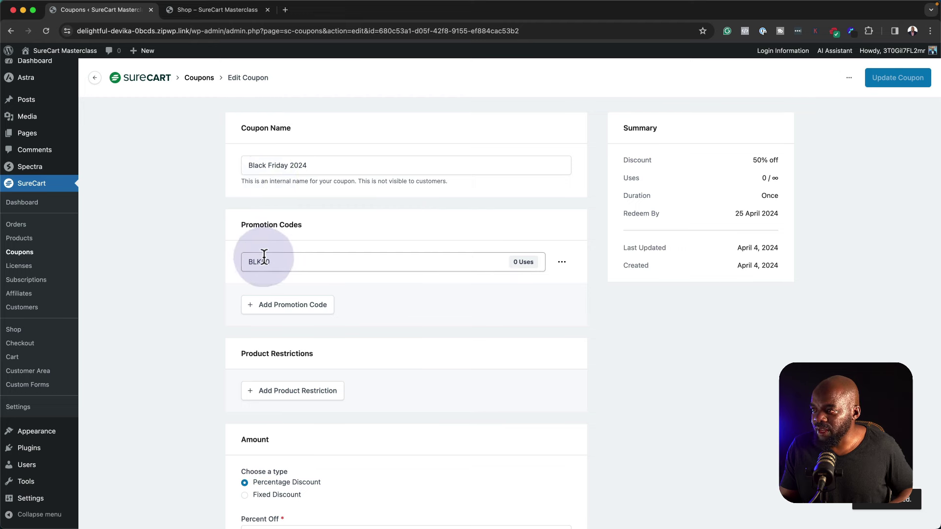
Step: Copy the coupon's BLK50 promotion code and add the blue My First Physical Product to the cart from the storefront
double_click(276, 261)
key(super+c)
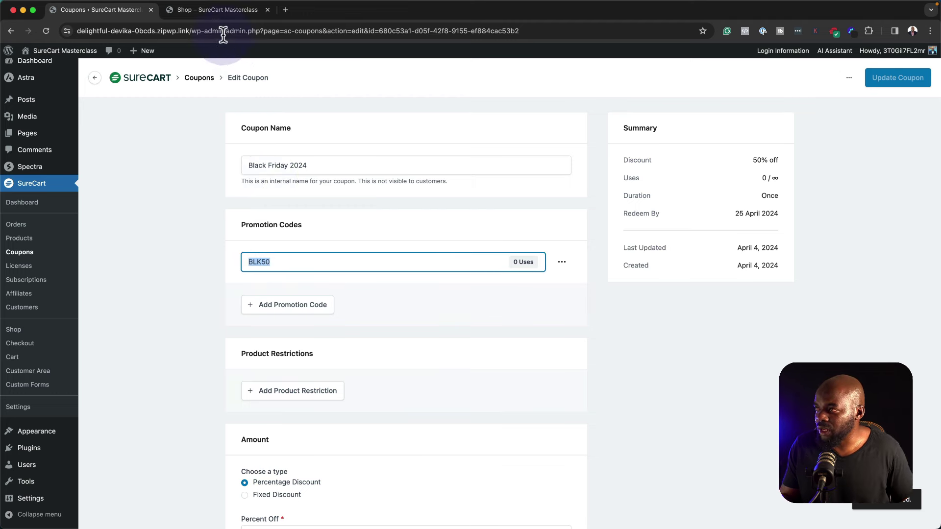
click(216, 9)
click(390, 365)
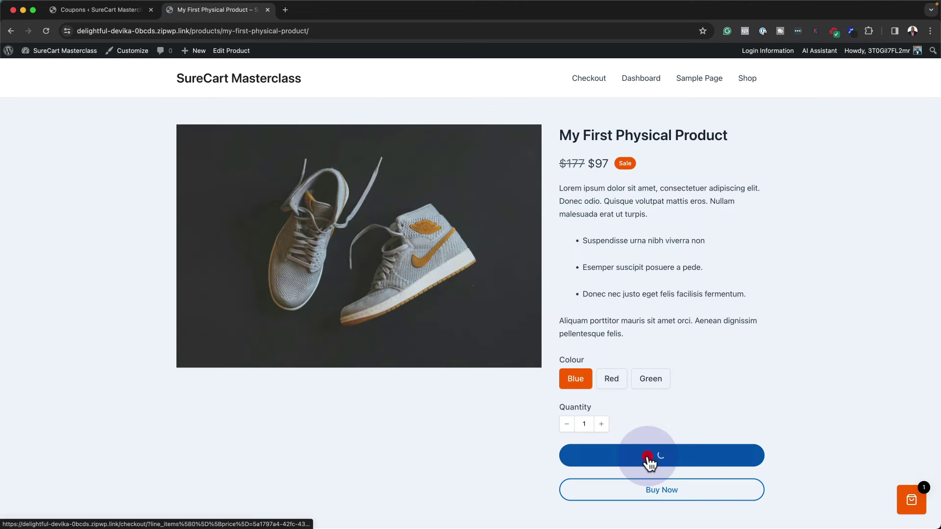
Step: Apply the promotion code BLK50 to the cart
click(757, 449)
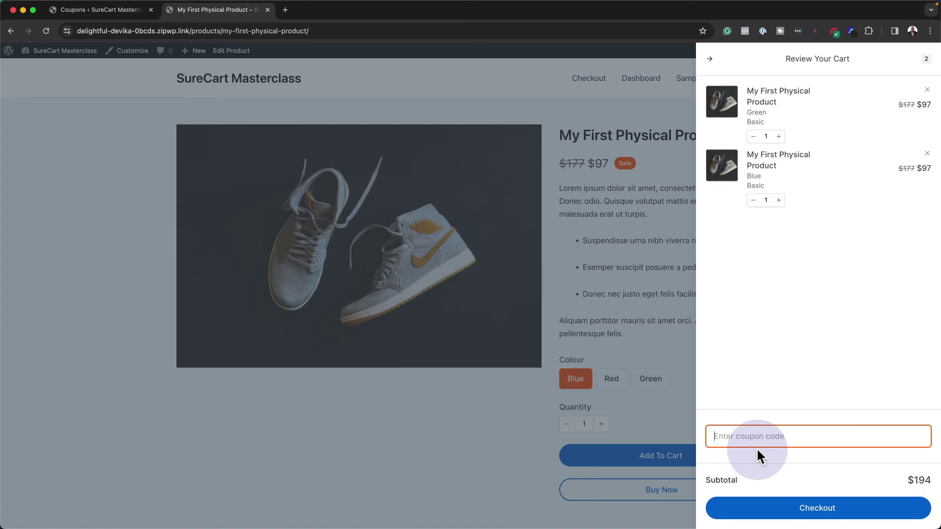
key(super+v)
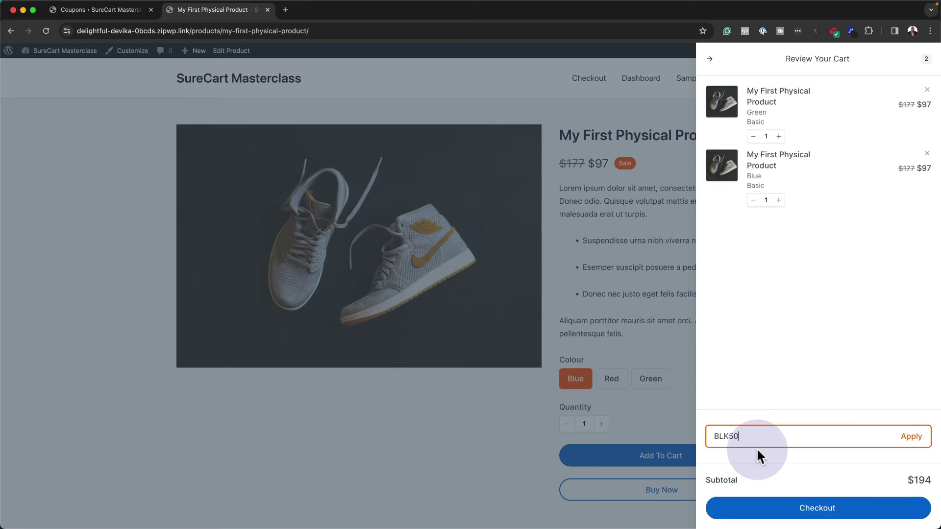
click(910, 438)
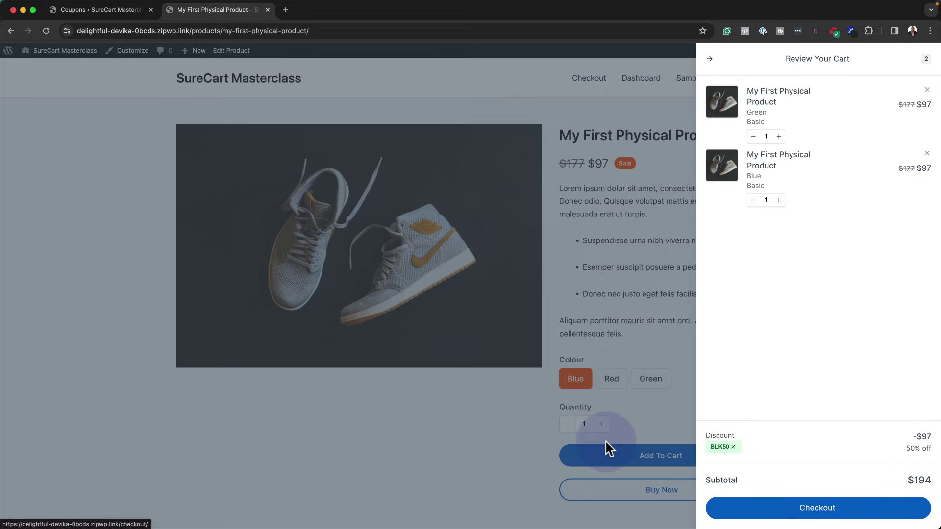
Step: Close the cart review and return from the coupon editor to the coupons list in the store admin
click(195, 430)
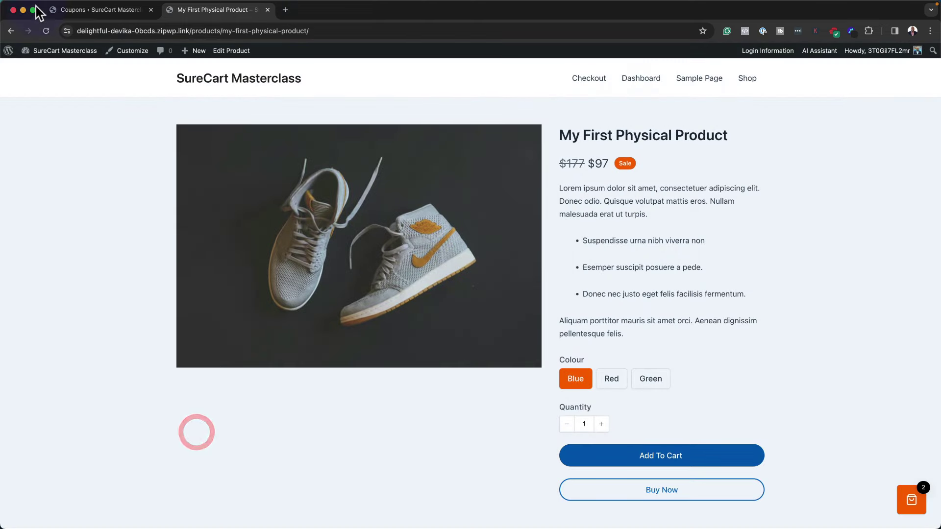
click(92, 10)
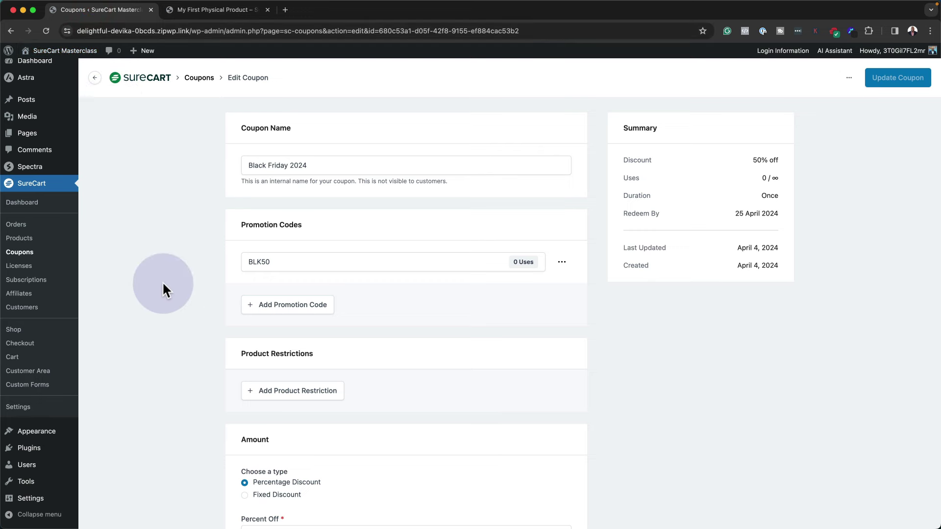
click(97, 80)
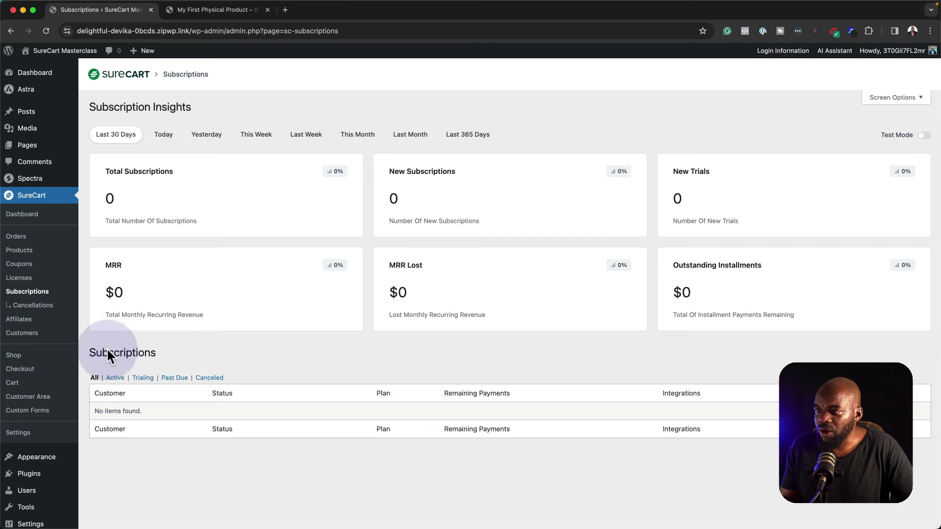
Step: Look at the subscription cancellation insights and the SureCart plans offered for getting Subscription Saver
click(34, 307)
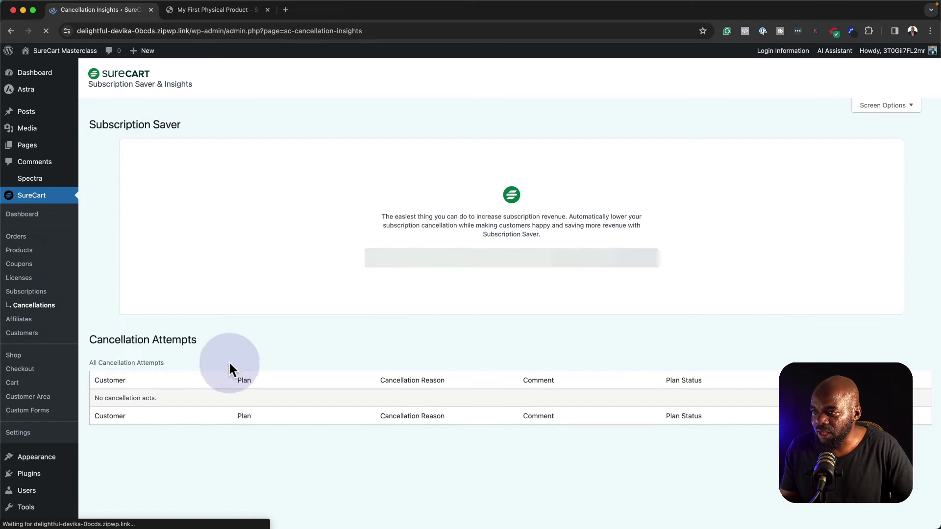
scroll(343, 353, down, 1)
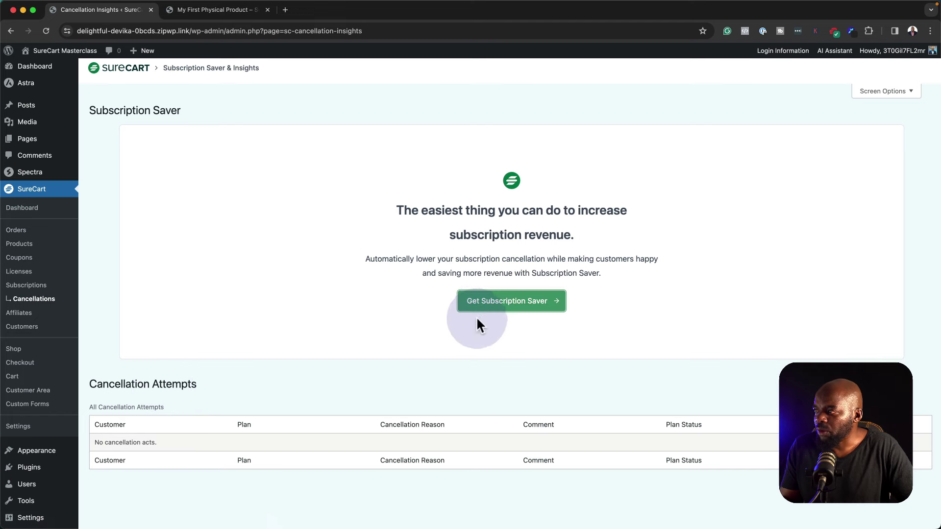
click(533, 302)
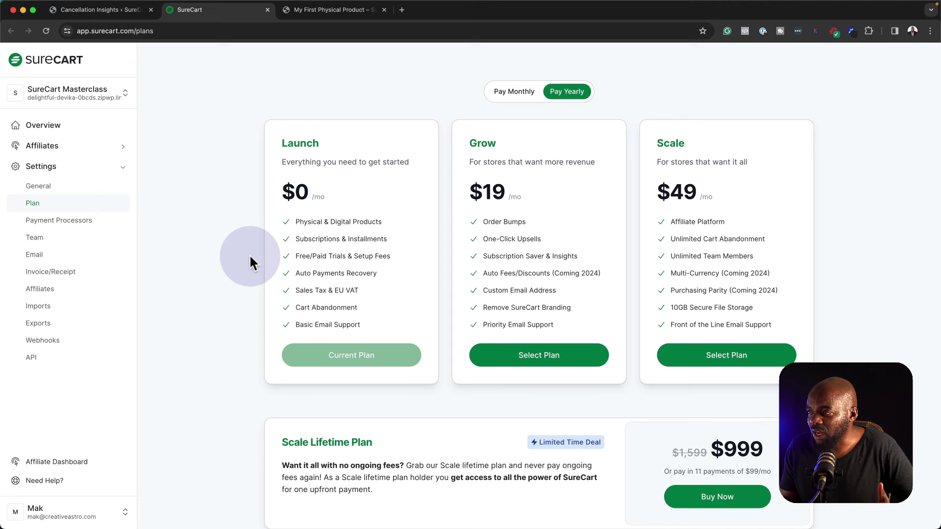
mouse_move(292, 311)
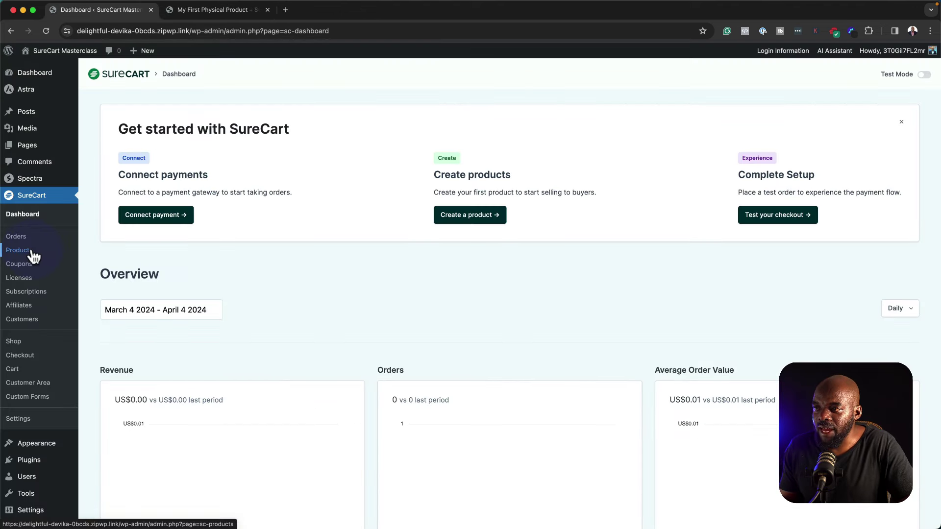
Step: Create an order bump named "Special Offer" using the US$97.00 price of My First Physical Product
click(19, 250)
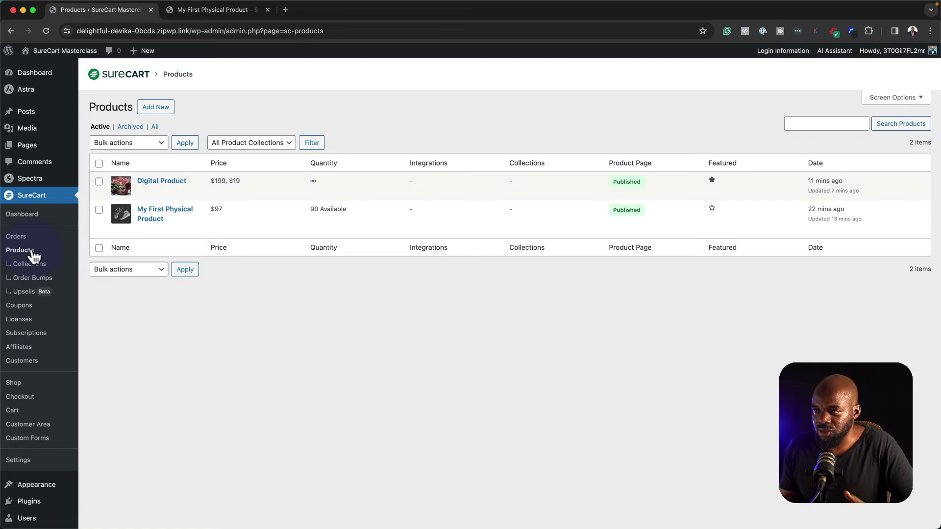
click(34, 279)
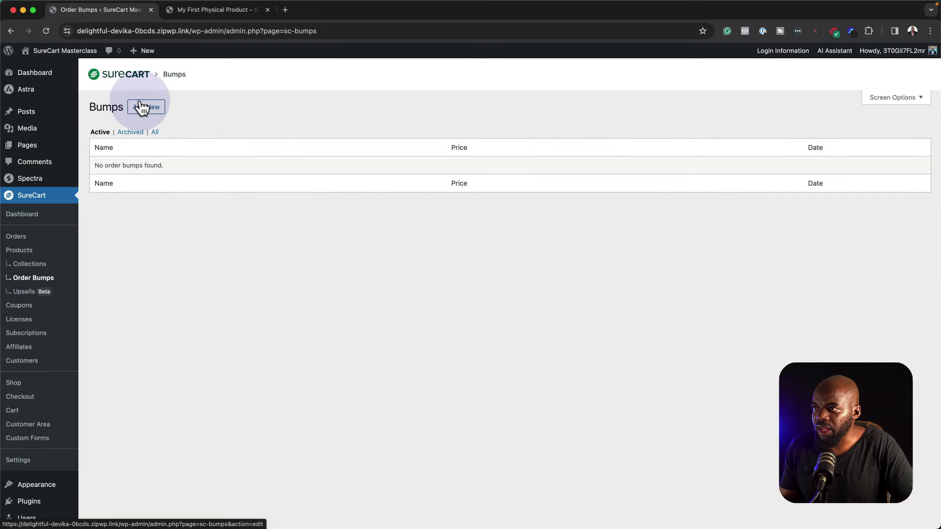
click(138, 105)
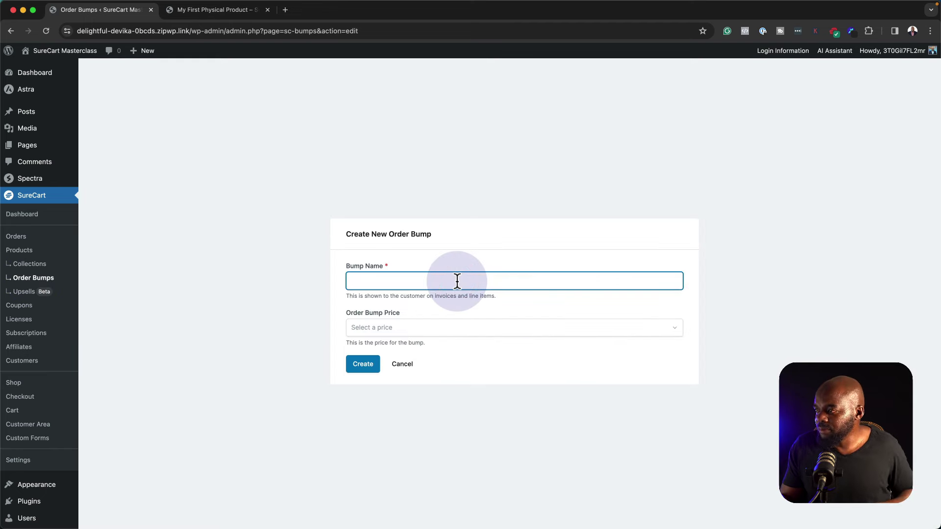
text(Special Offer)
click(420, 328)
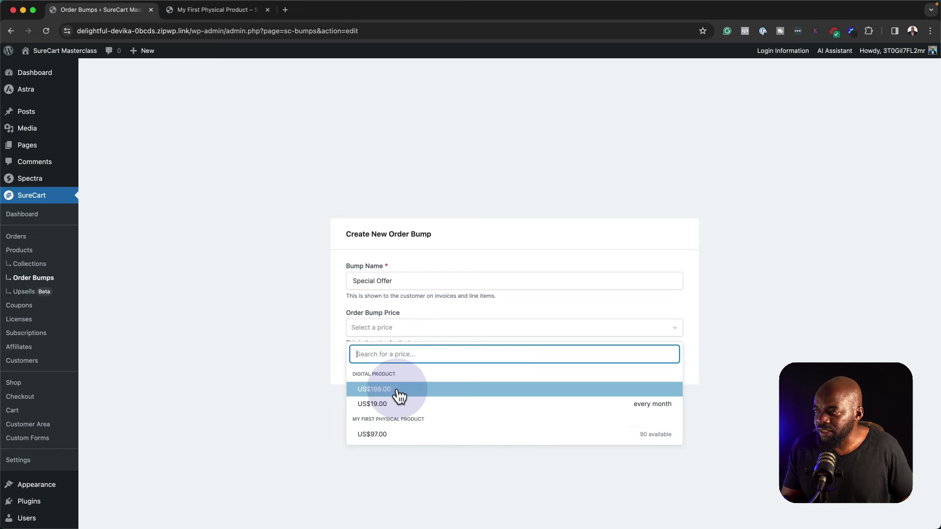
click(399, 436)
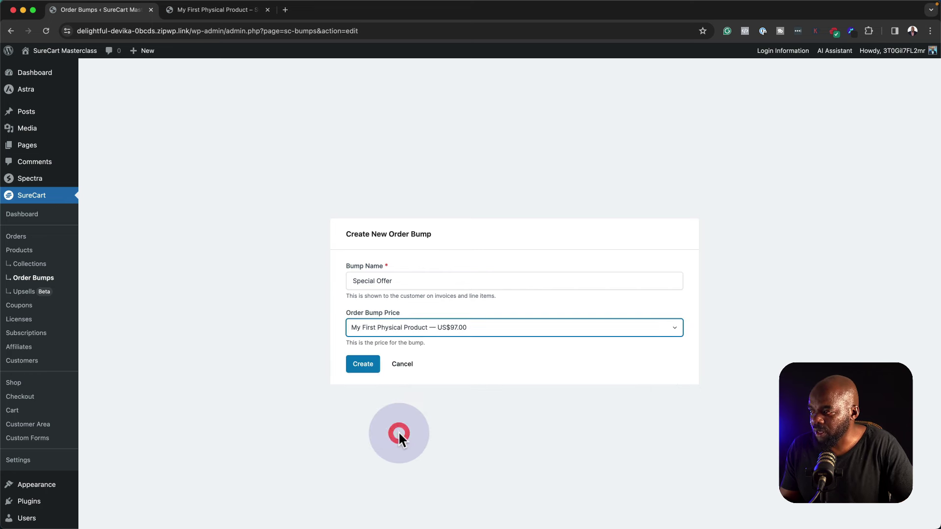
click(374, 374)
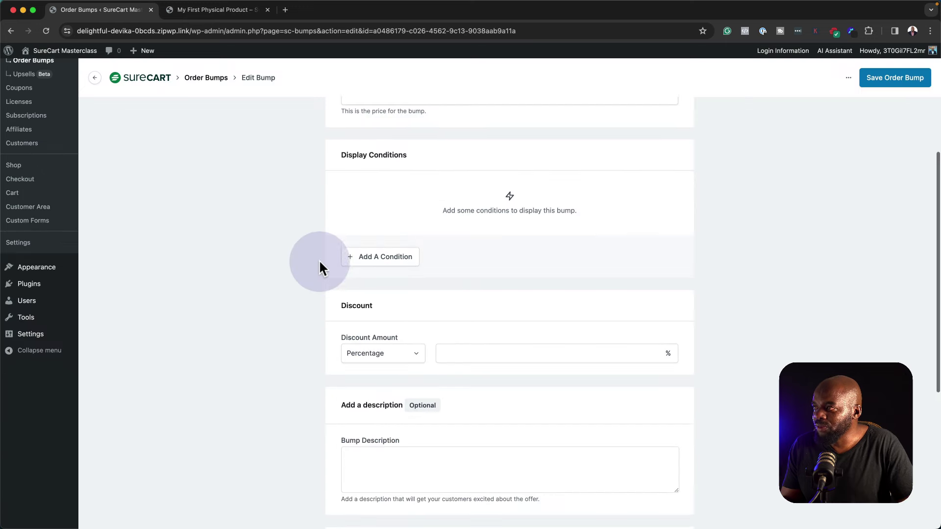
Step: Add a Product display condition to the order bump that targets Digital Product
scroll(319, 260, up, 3)
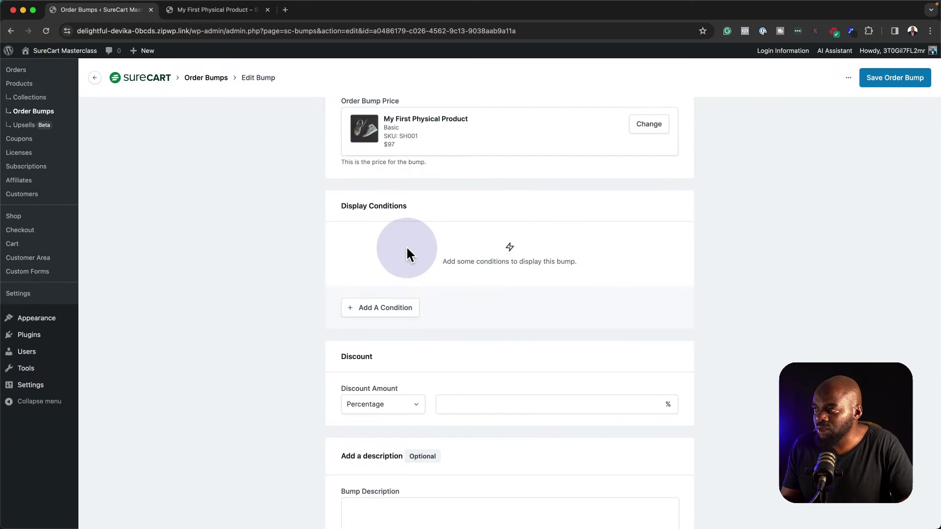
click(376, 309)
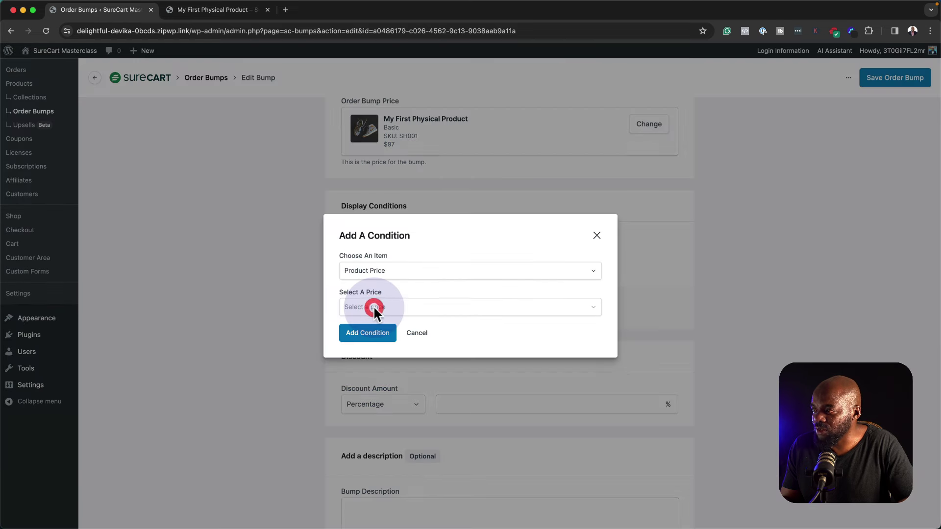
click(391, 272)
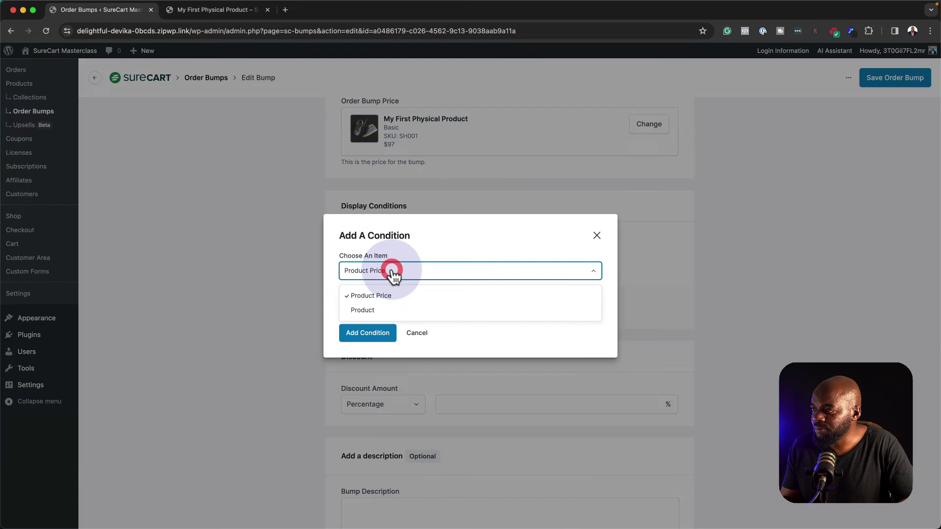
click(387, 310)
click(356, 307)
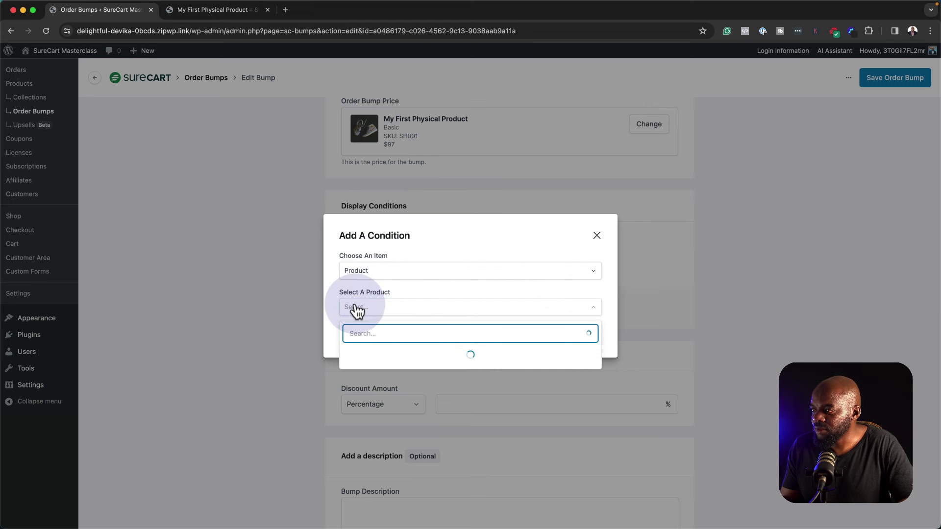
click(374, 332)
Step: Set the order bump's discount to 50 percent, keeping the Percentage type
scroll(370, 333, down, 3)
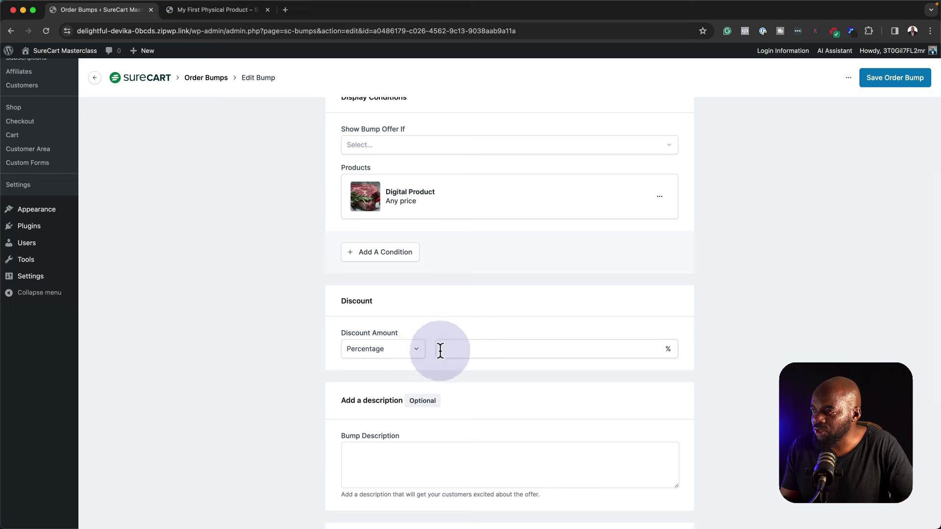
click(418, 351)
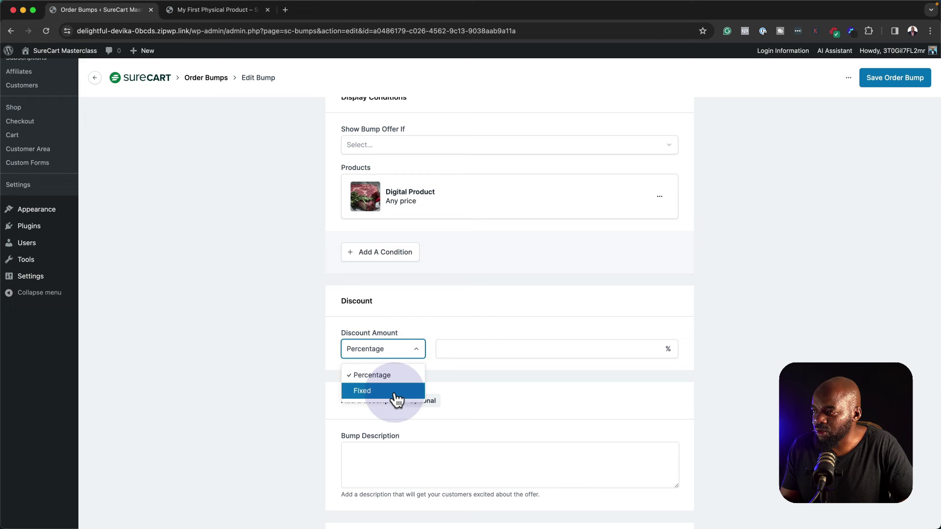
click(478, 355)
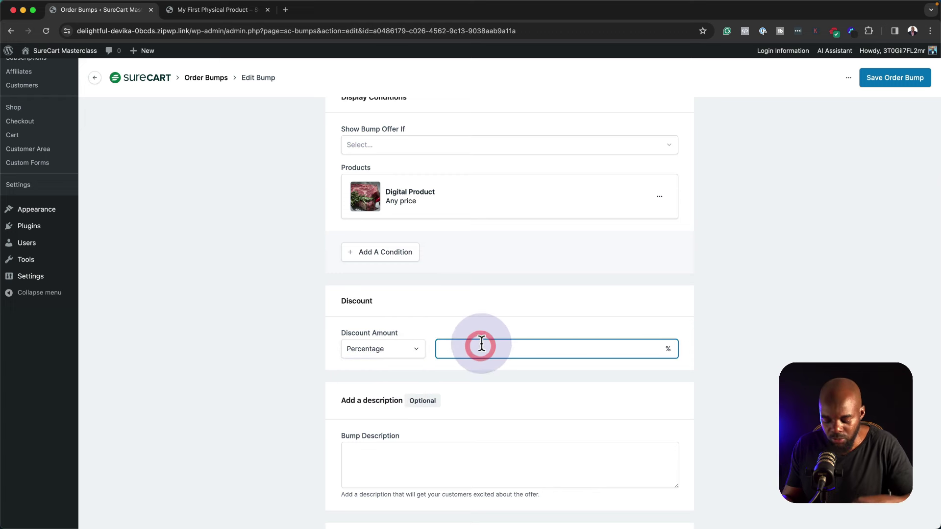
text(50)
click(459, 351)
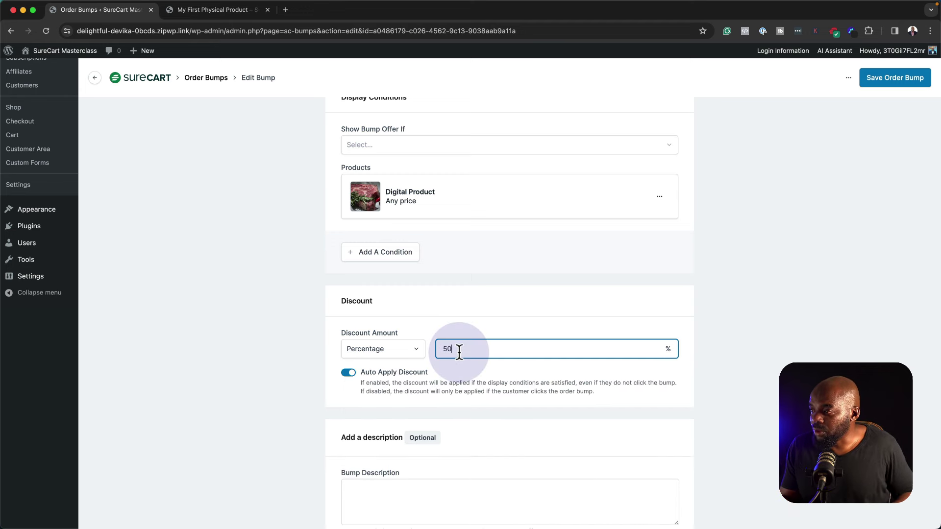
Step: Give the order bump a lorem ipsum description and the call to action "AddTo Cart", and save it
scroll(462, 348, down, 3)
click(416, 419)
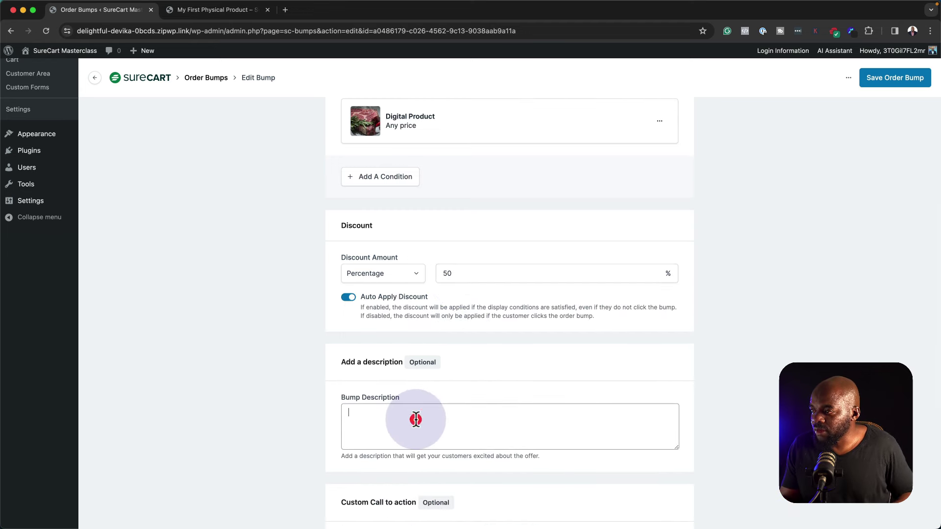
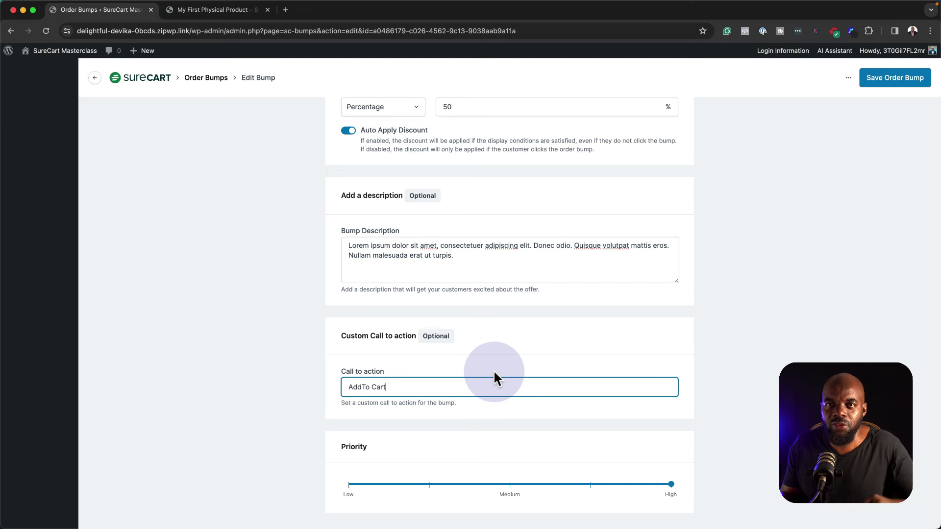
scroll(554, 343, down, 1)
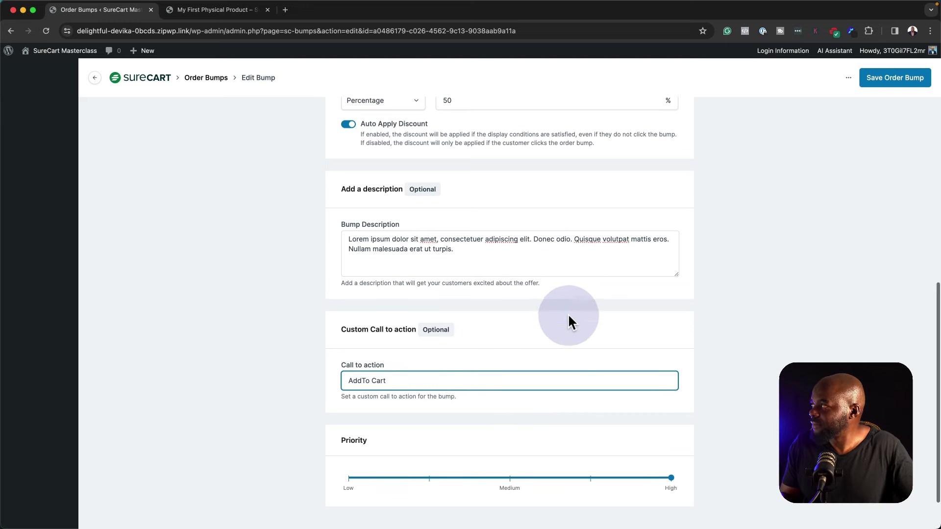
click(887, 84)
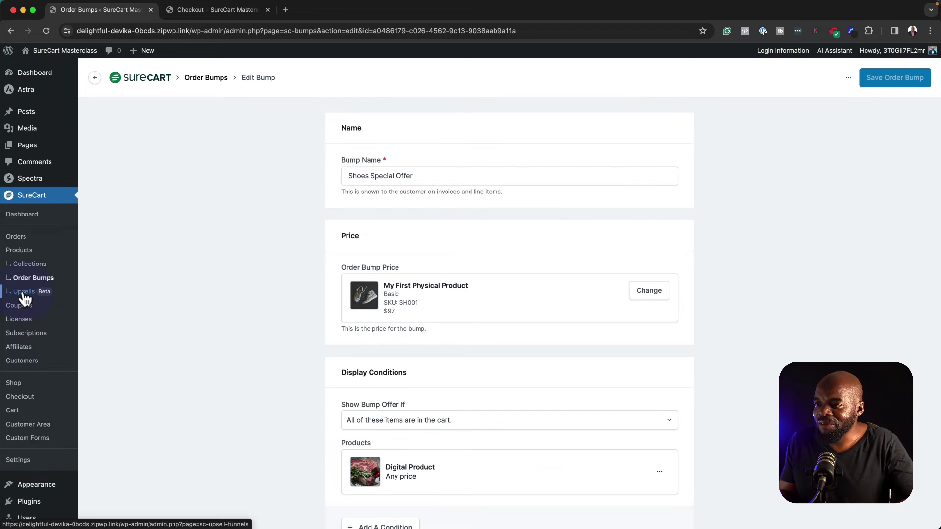
Step: Create a new upsell funnel named "Upsell" in SureCart
click(25, 294)
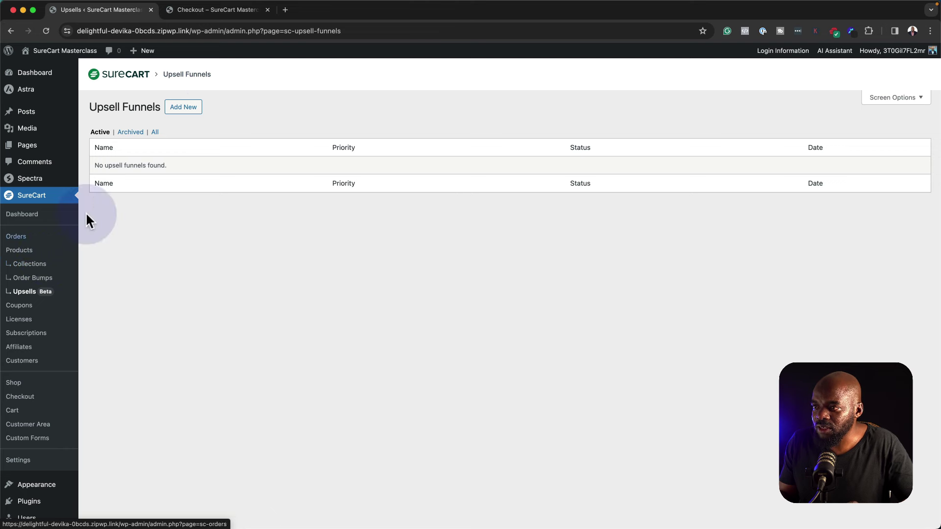
click(186, 114)
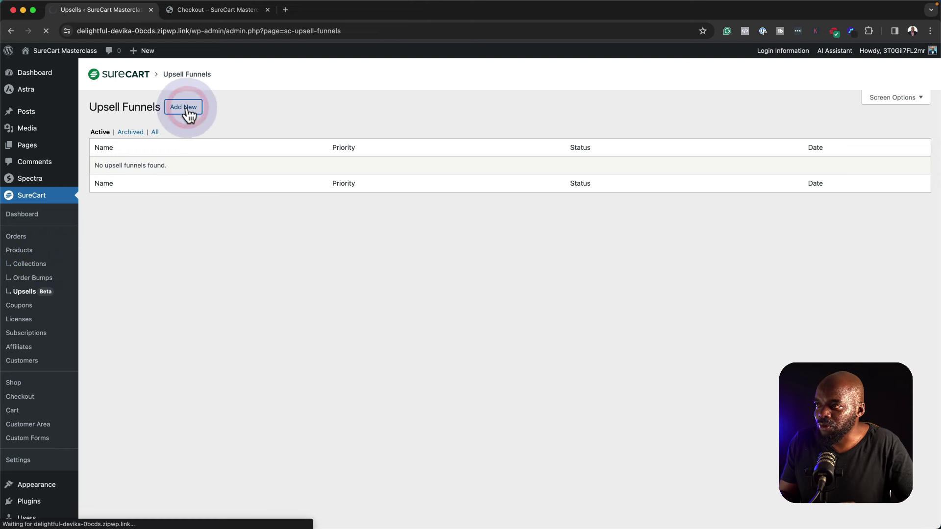
click(374, 305)
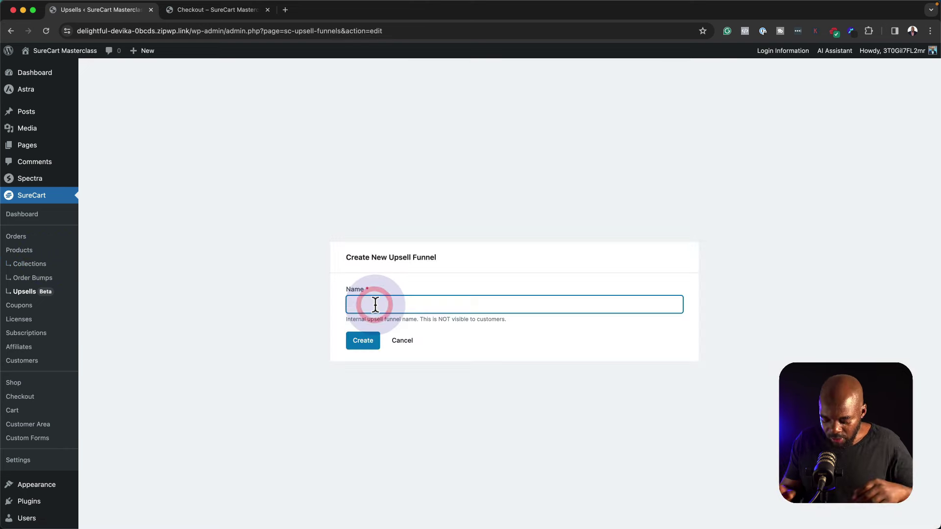
text(uop)
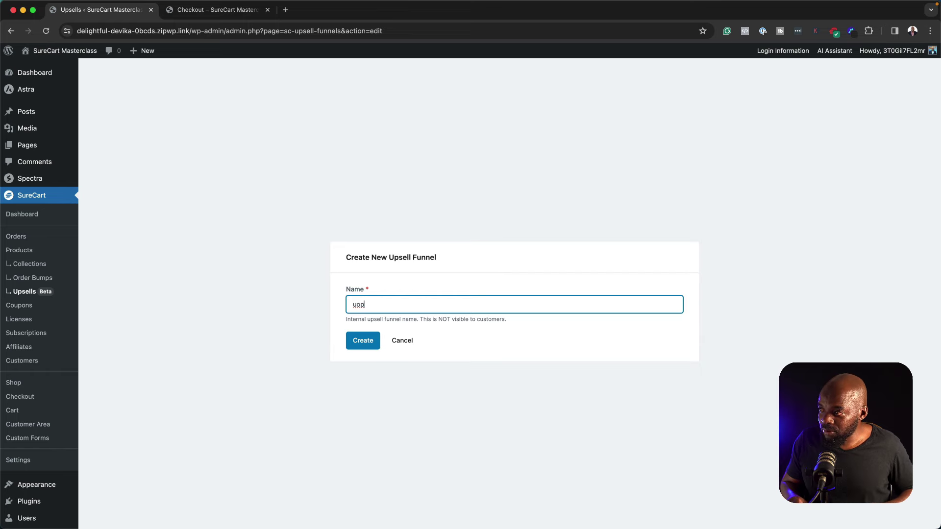
key(BackSpace)
key(BackSpace)
key(BackSpace)
text(Upsell)
click(361, 341)
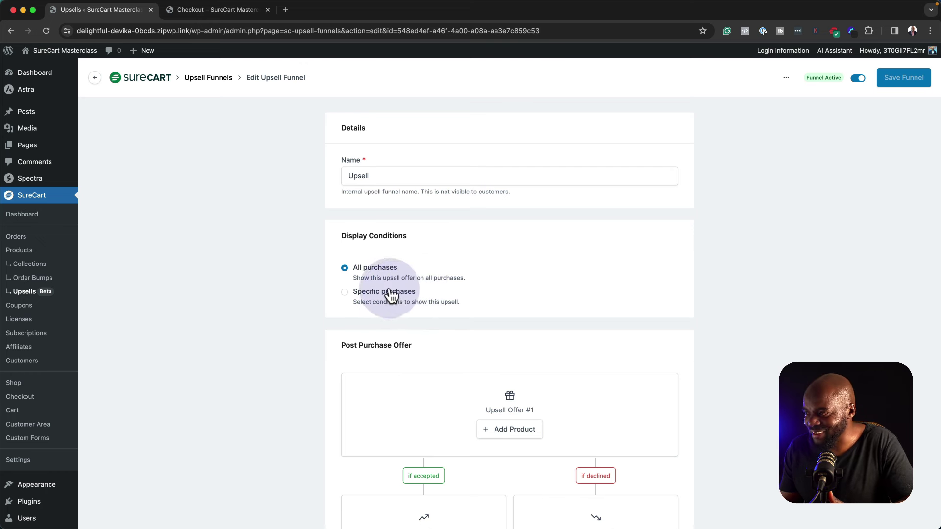
Step: Limit the upsell funnel to specific purchases with a Product condition that targets Digital Product
click(344, 292)
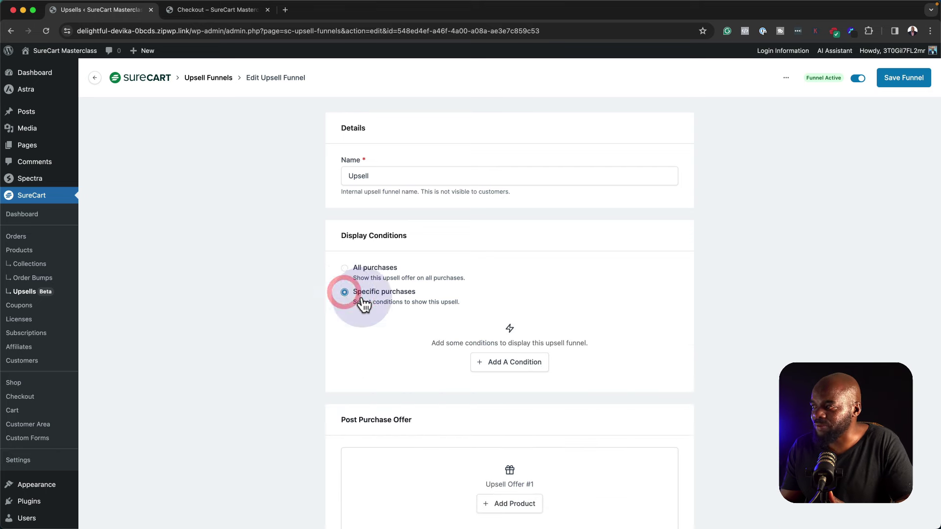
click(524, 362)
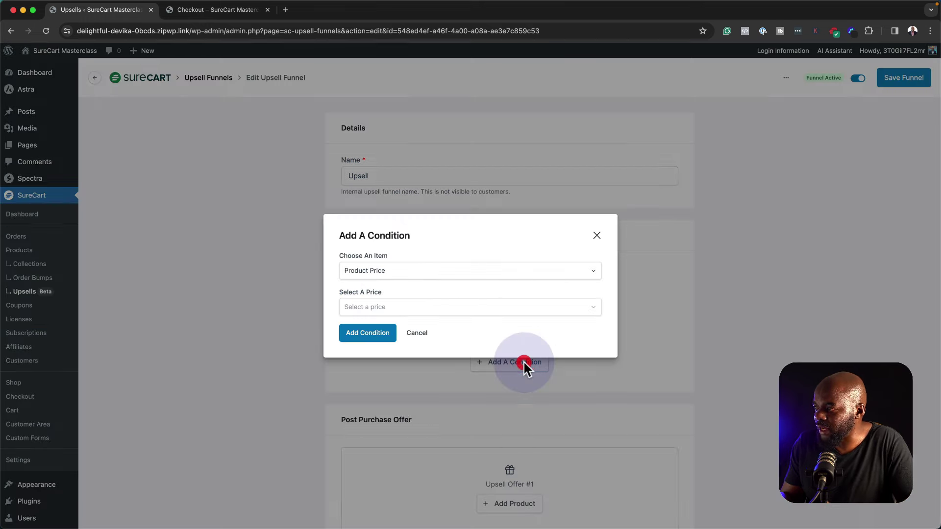
click(410, 272)
click(396, 309)
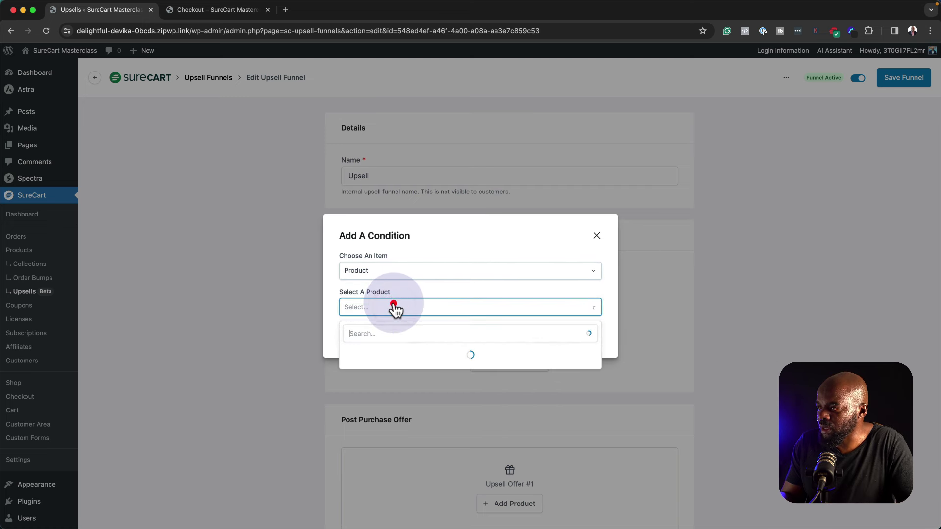
text(digital)
click(394, 350)
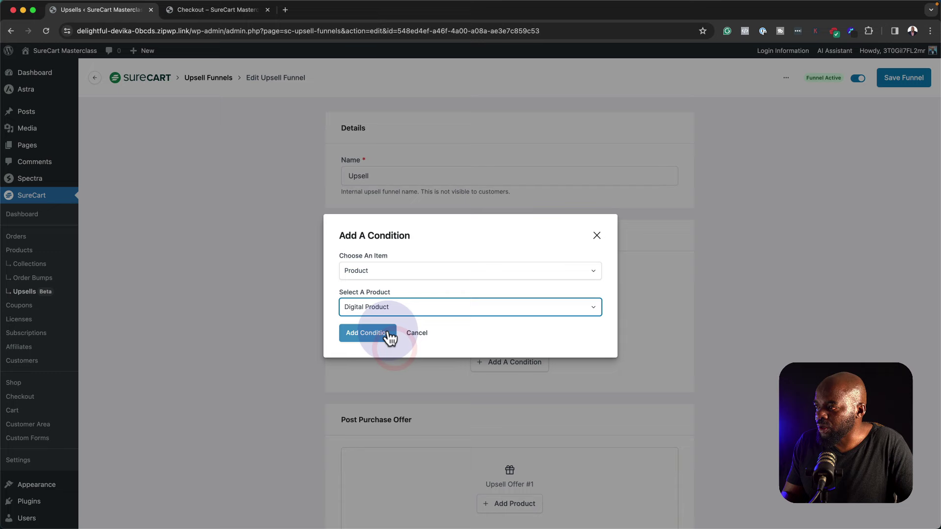
click(387, 333)
Step: Start Upsell Offer #1 with the title "Amazing Offer!" and the $97 price of My First Physical Product
scroll(392, 350, down, 3)
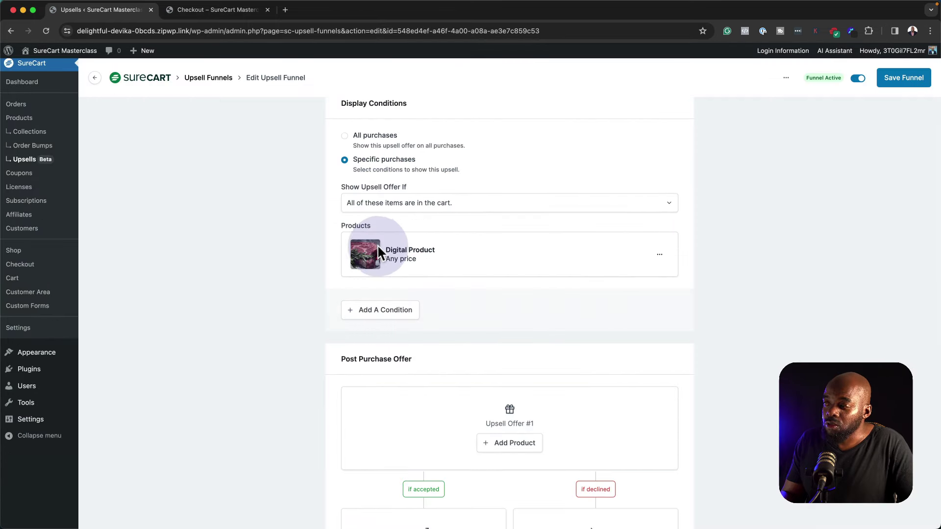
scroll(454, 265, down, 1)
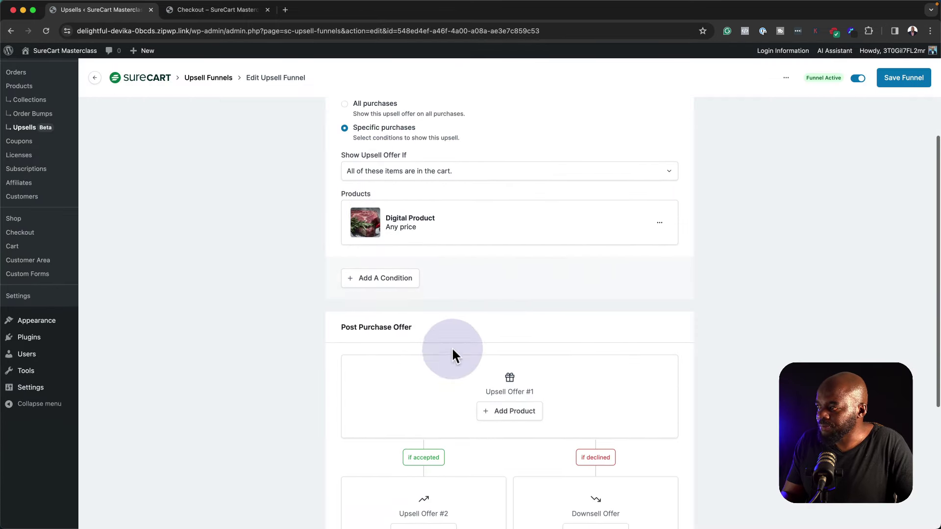
click(528, 413)
text(Amazing Offer!)
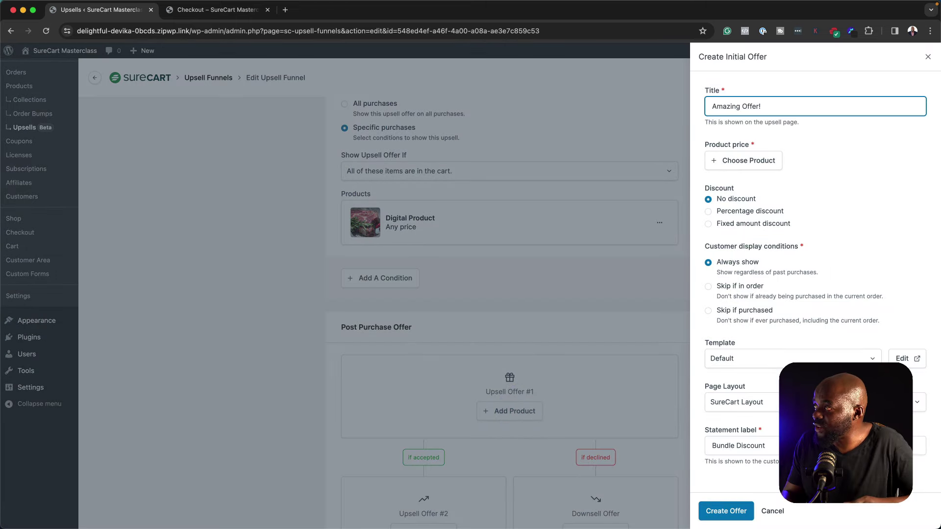
click(735, 163)
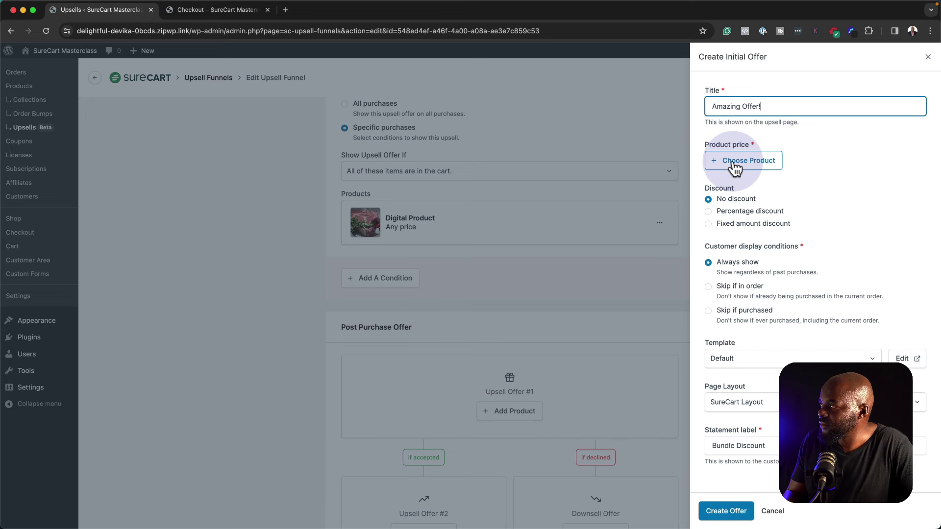
click(737, 253)
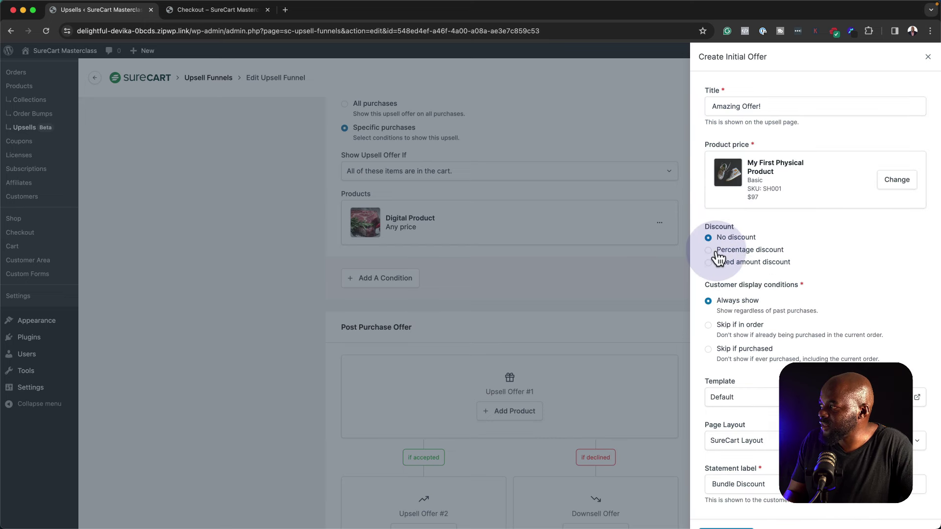
Step: Give the offer a 50 percent discount, set its display condition to Skip if purchased, and create it
click(716, 251)
click(750, 304)
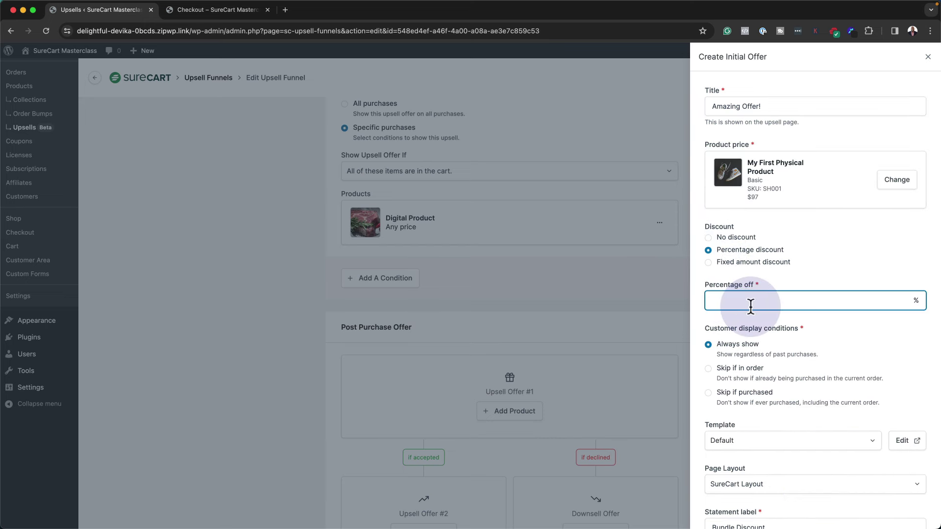
text(50)
scroll(788, 361, down, 3)
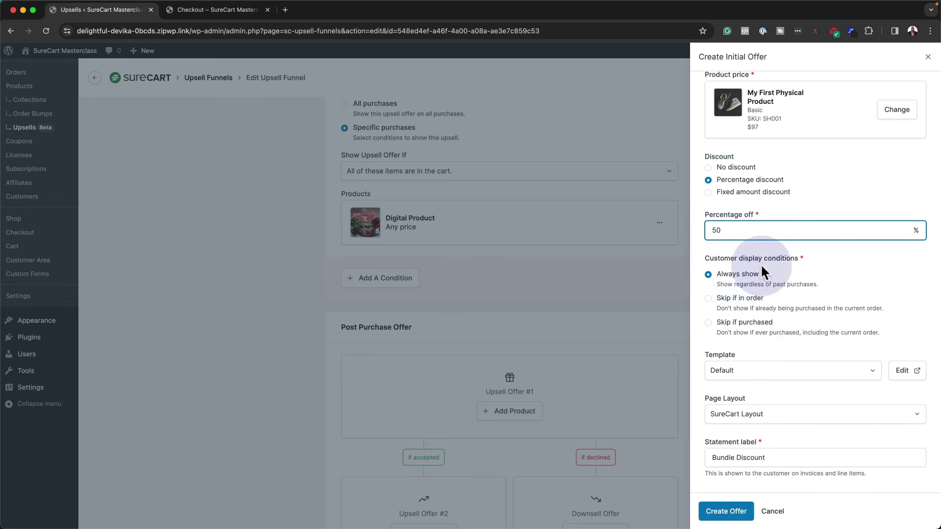
click(710, 325)
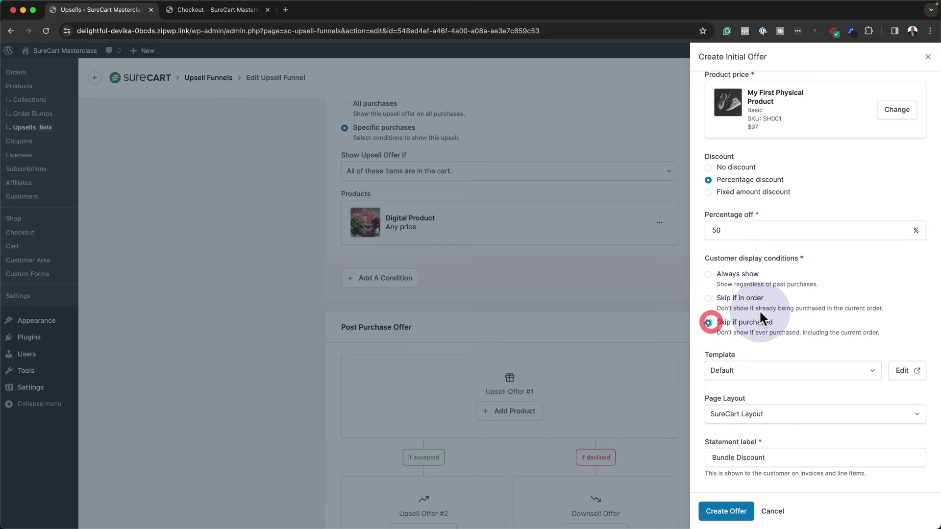
click(726, 511)
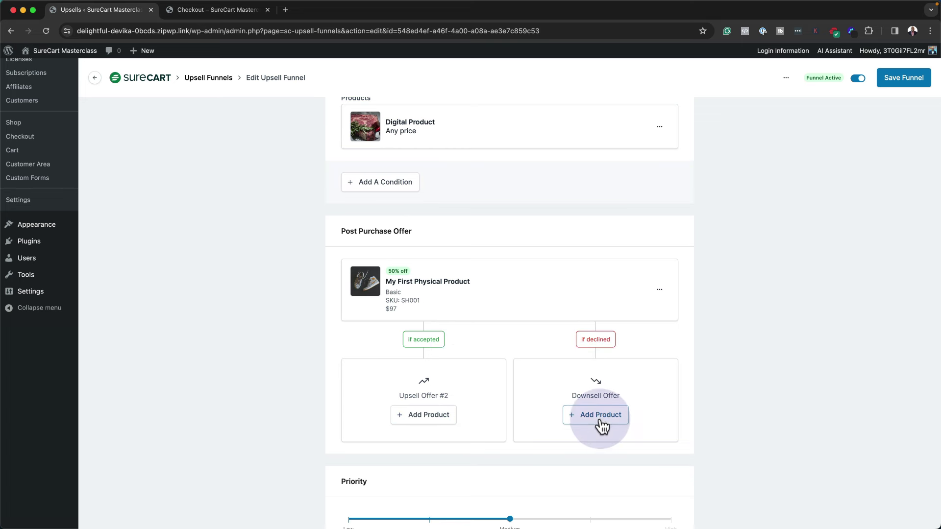
Step: Review the funnel's downsell and priority settings and save the upsell funnel
scroll(603, 424, down, 3)
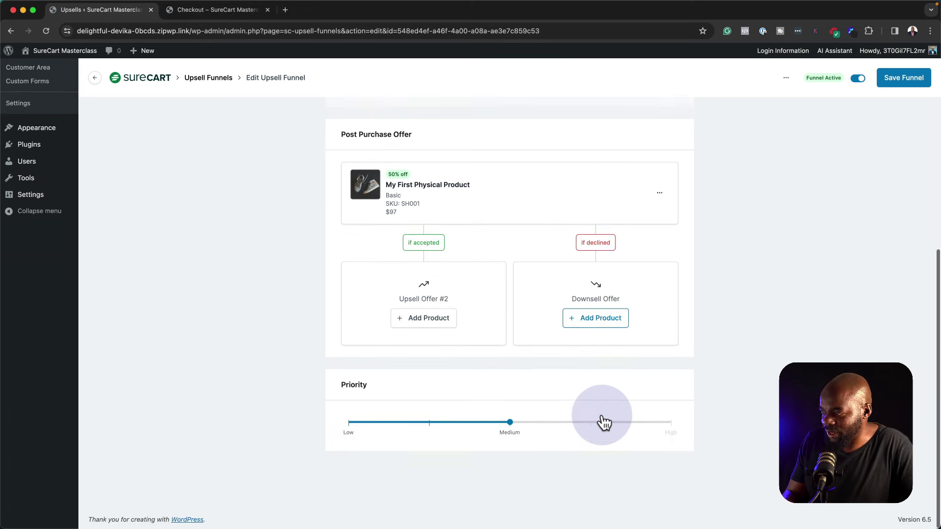
scroll(605, 417, up, 8)
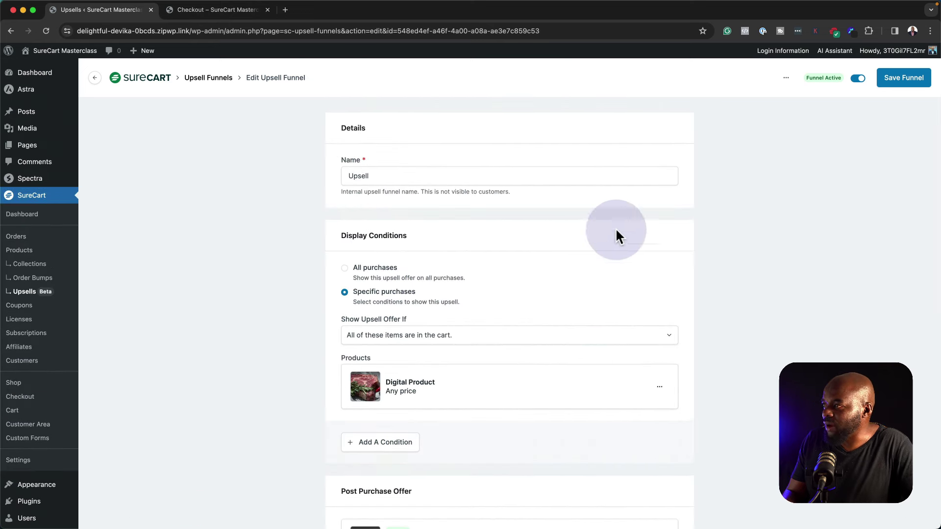
click(910, 79)
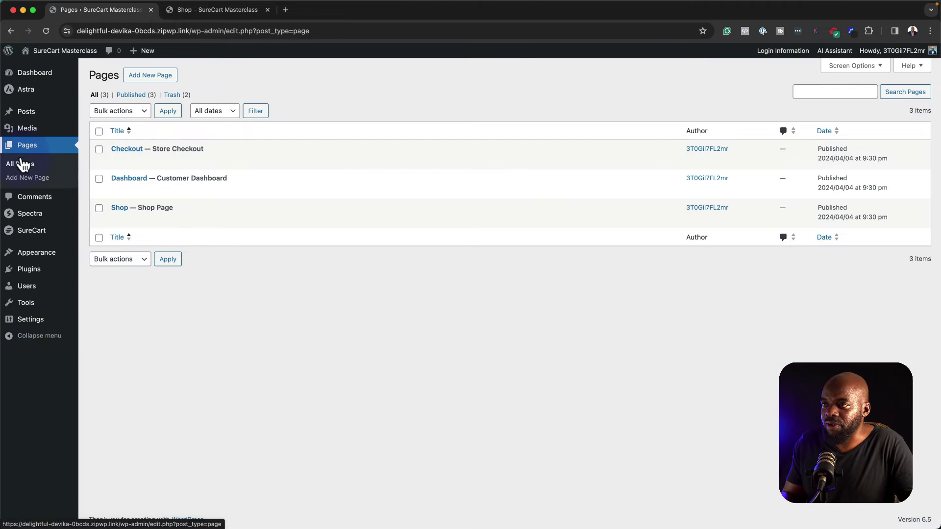
Step: Check the live Shop page, open SureCart's Shop page for editing, and select its Product List block
click(222, 15)
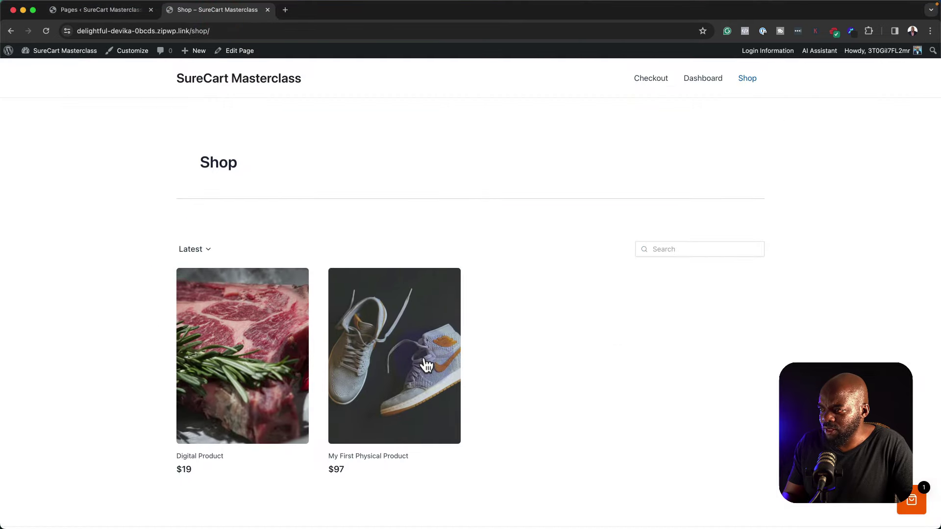
click(81, 14)
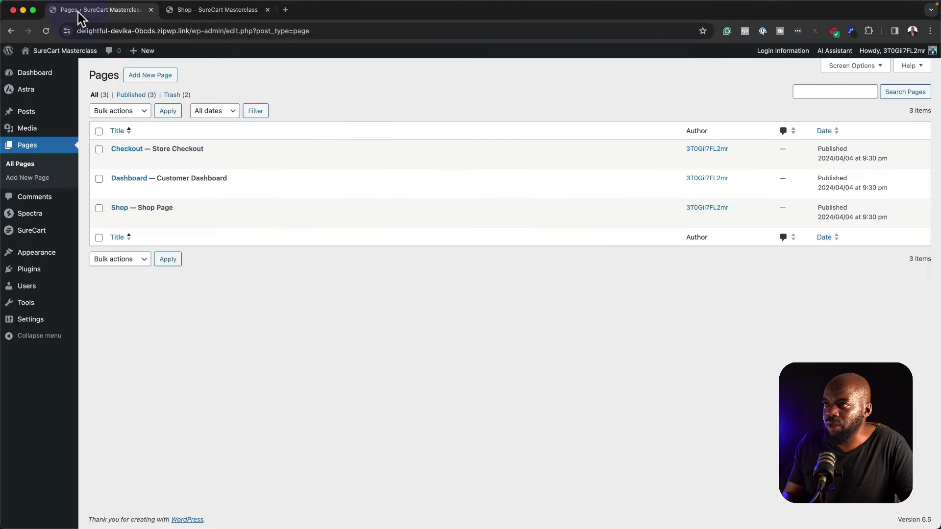
click(48, 238)
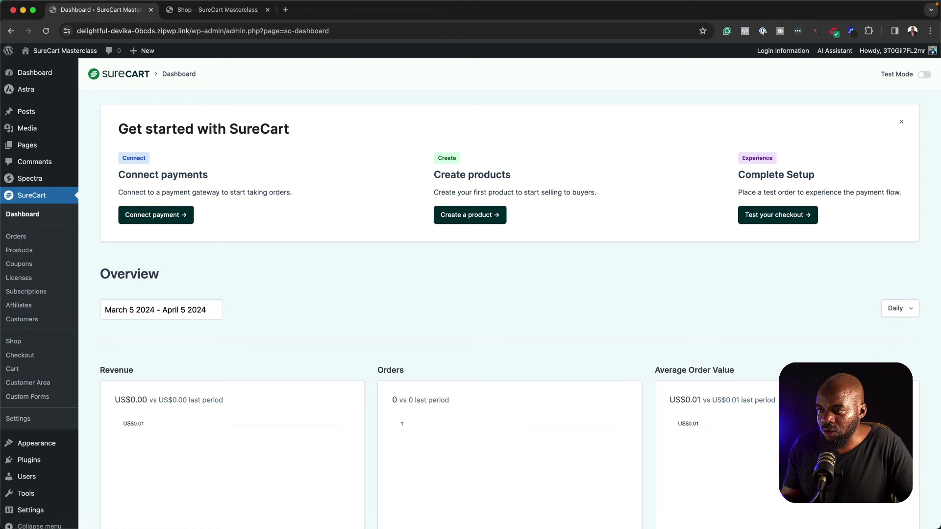
click(13, 346)
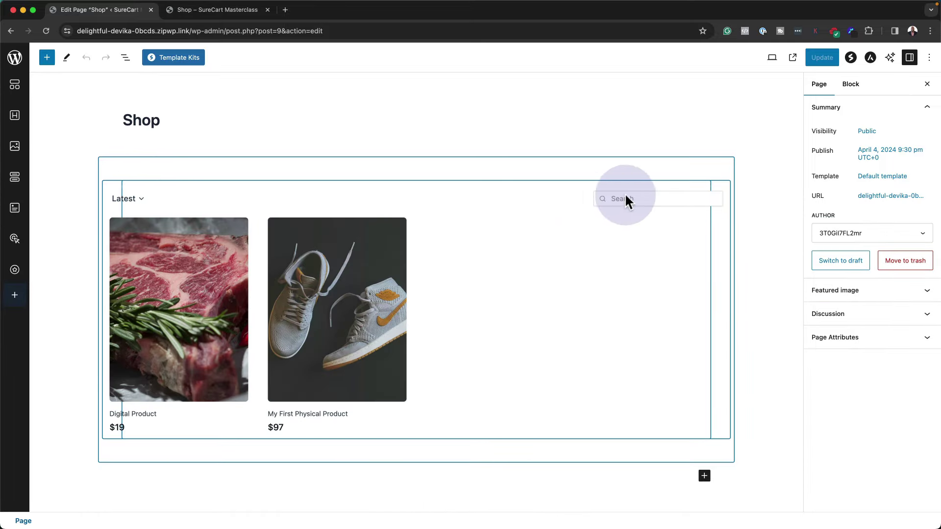
click(419, 200)
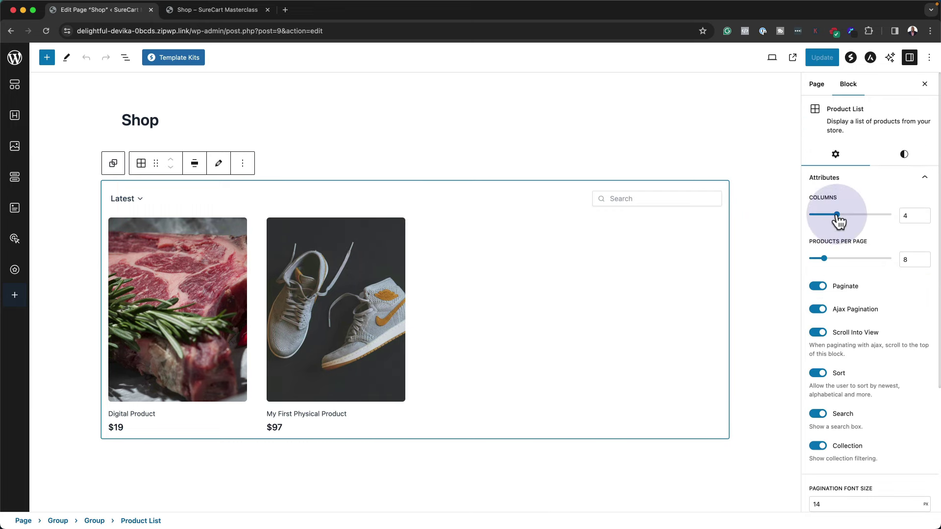
Step: Try six columns and disabled sorting on the Product List block, restoring four columns and the Sort option
drag(837, 215, 857, 226)
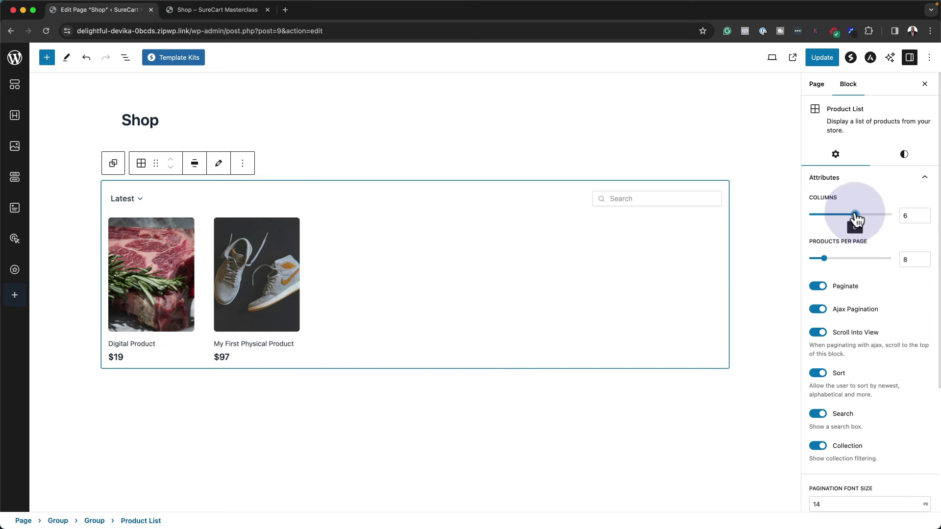
drag(854, 216, 840, 222)
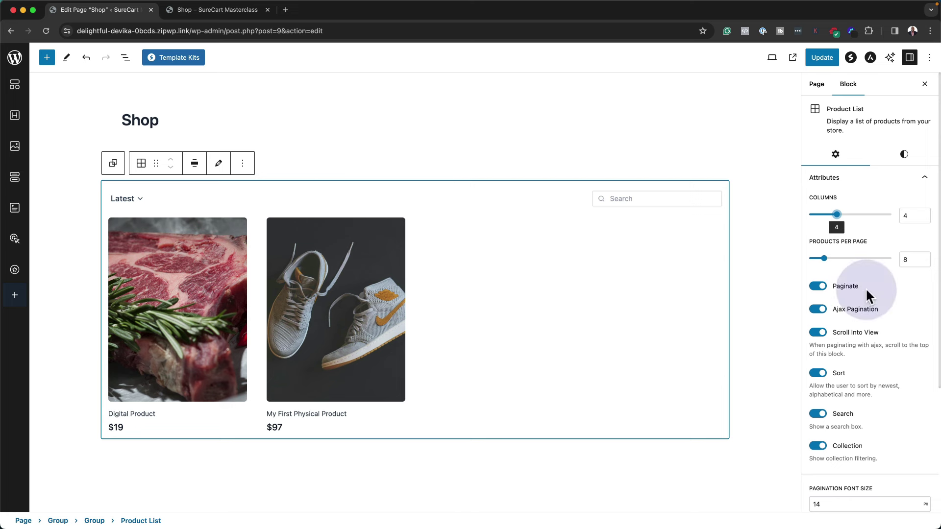
click(817, 373)
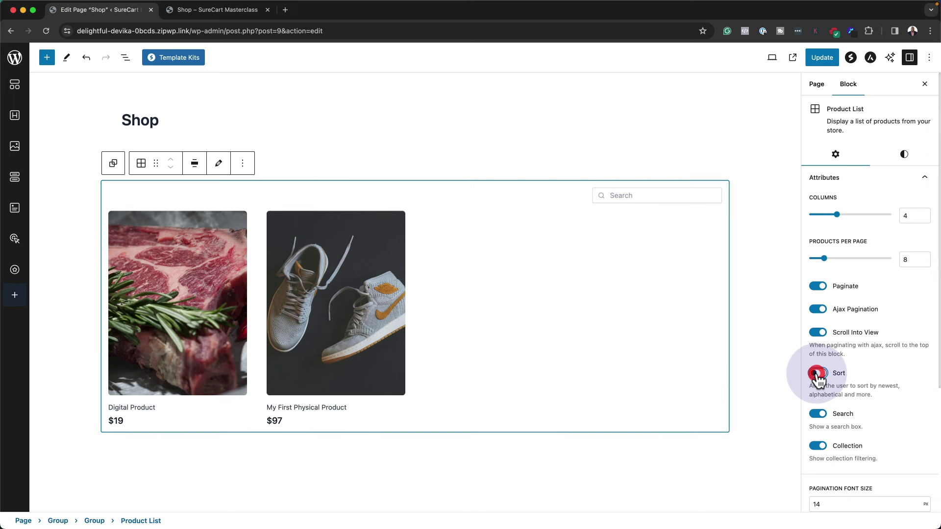
click(824, 374)
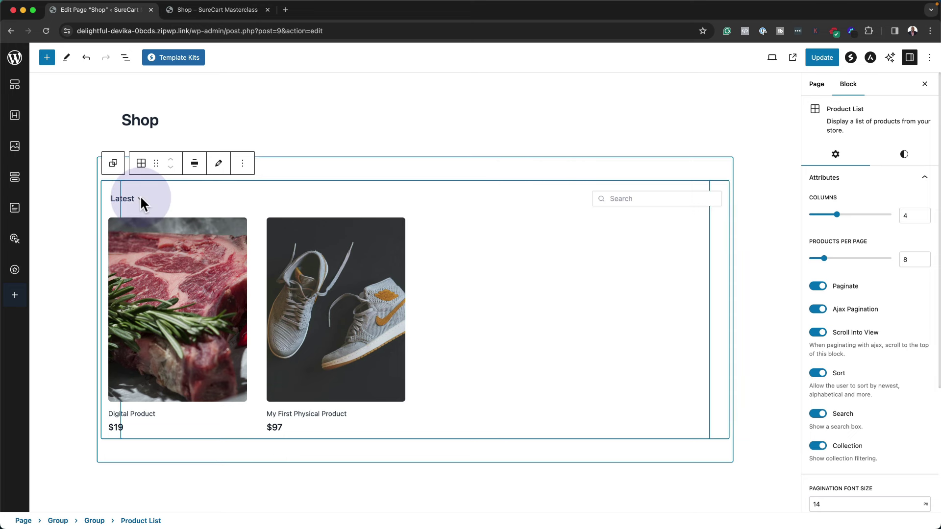
Step: Examine the product sorting choices on the live Shop page
click(229, 10)
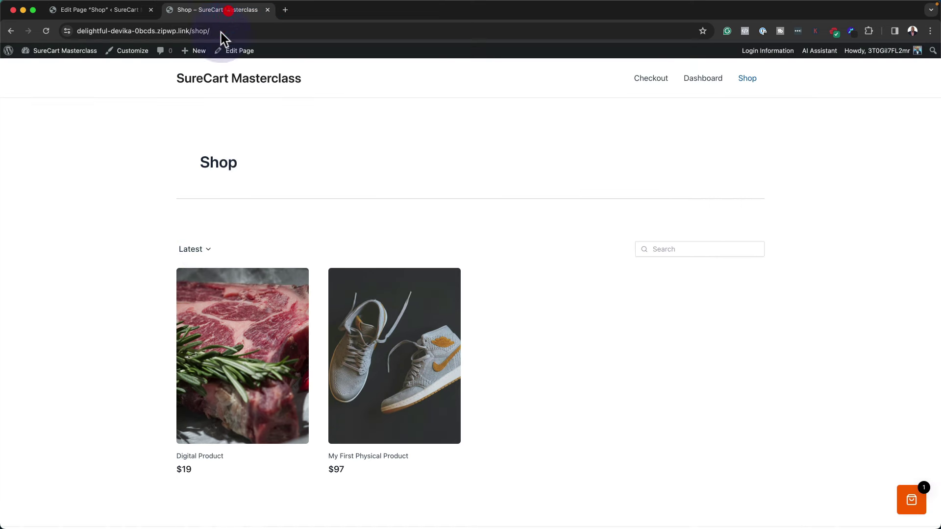
click(211, 251)
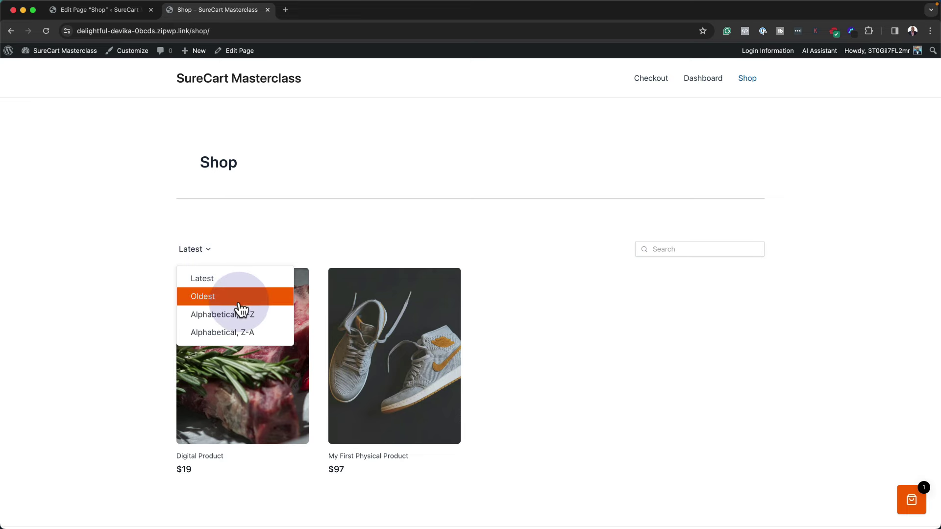
Step: Return to the Shop page editor and try the Product List block's Search option off and on again
click(139, 14)
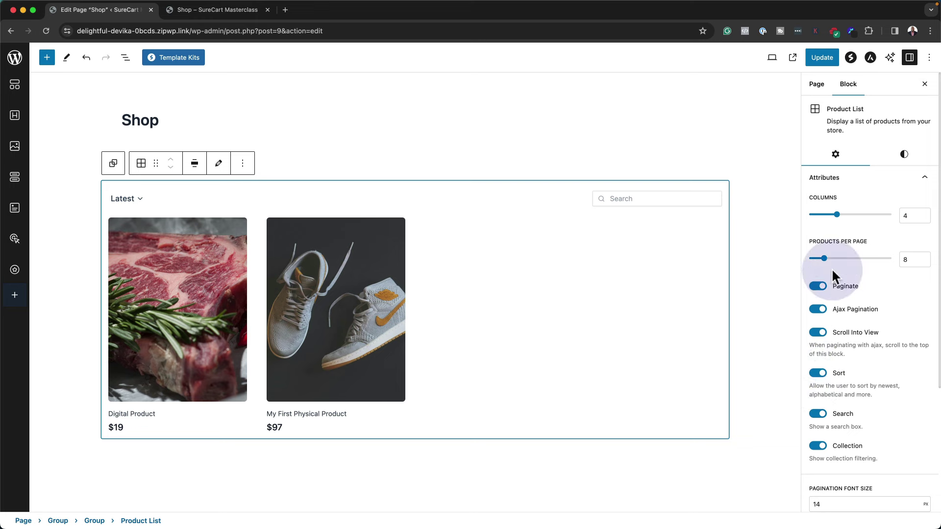
click(819, 414)
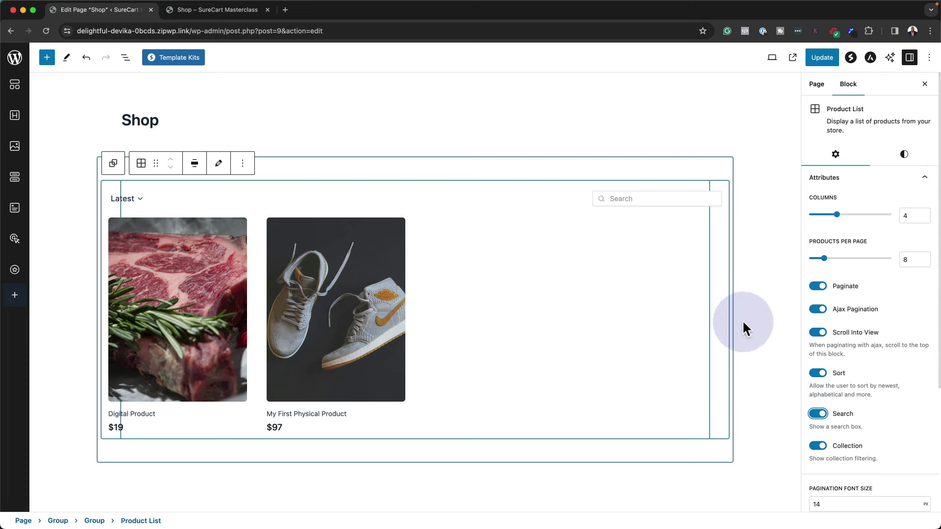
scroll(838, 434, down, 5)
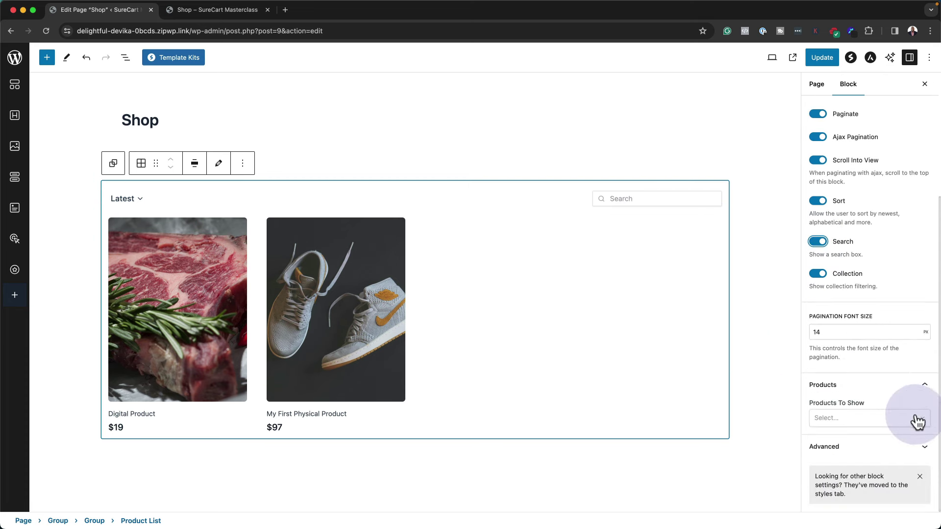
Step: Examine the Product List block's choices of products to show and the style settings of its surrounding Group block
click(921, 420)
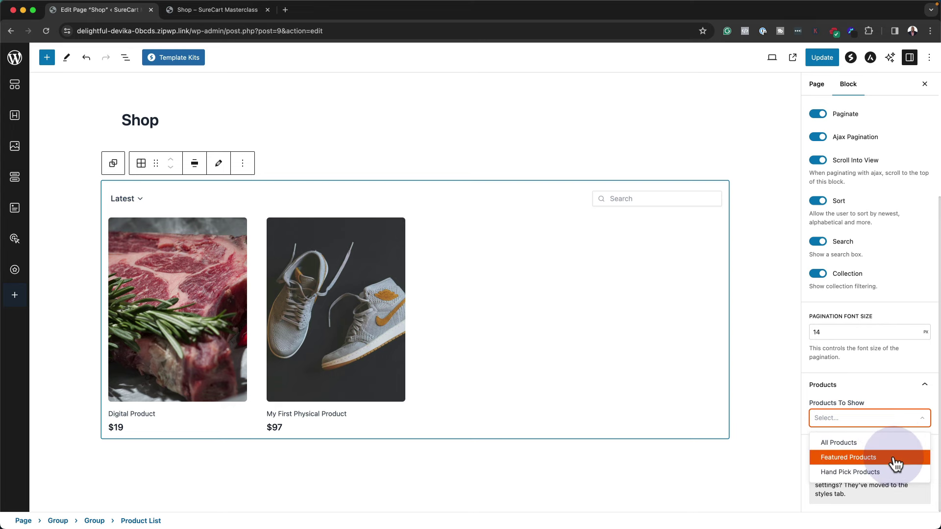
click(878, 386)
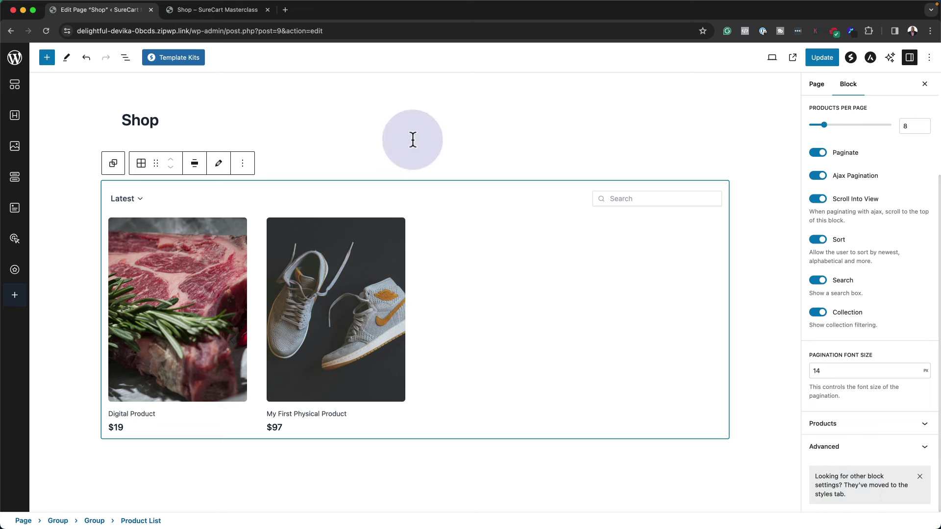
click(426, 171)
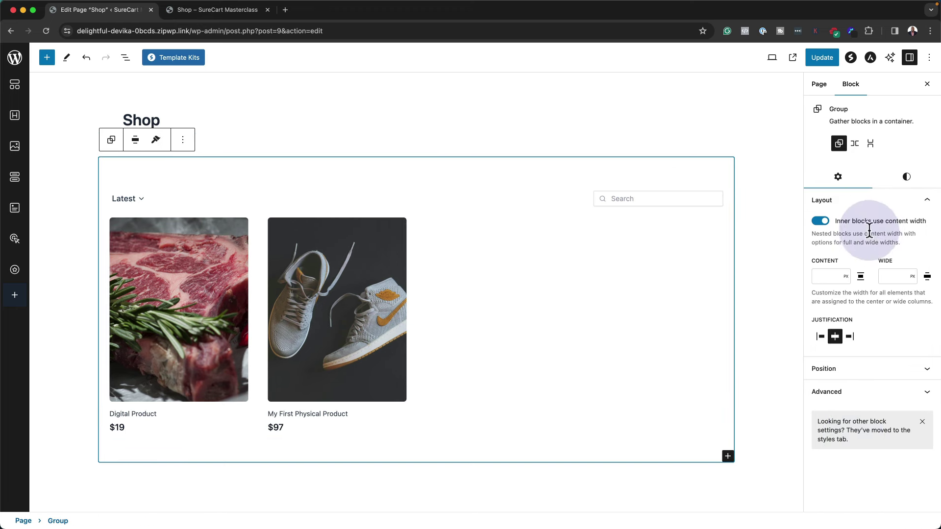
click(904, 179)
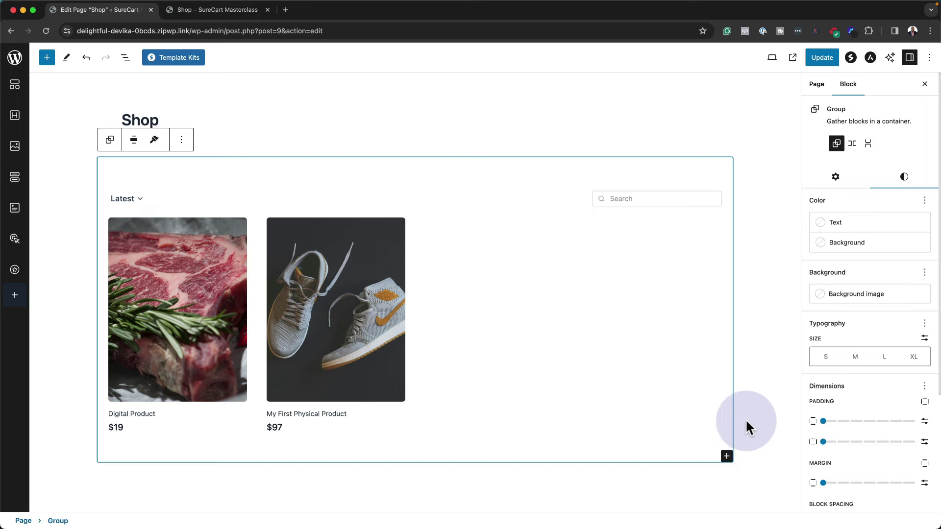
Step: Insert a Call To Action block below the products, center it, stack it on Desktop, and update the Shop page
click(728, 456)
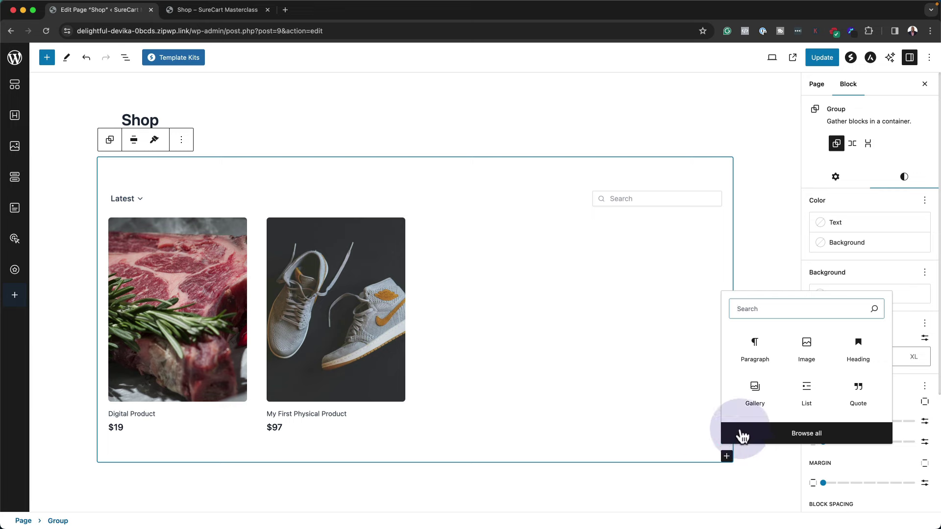
click(827, 443)
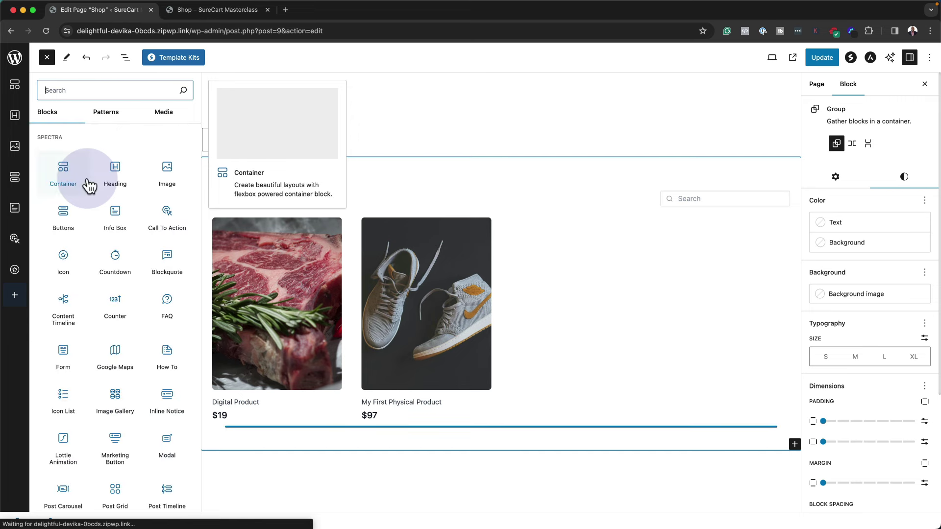
text(call)
click(63, 147)
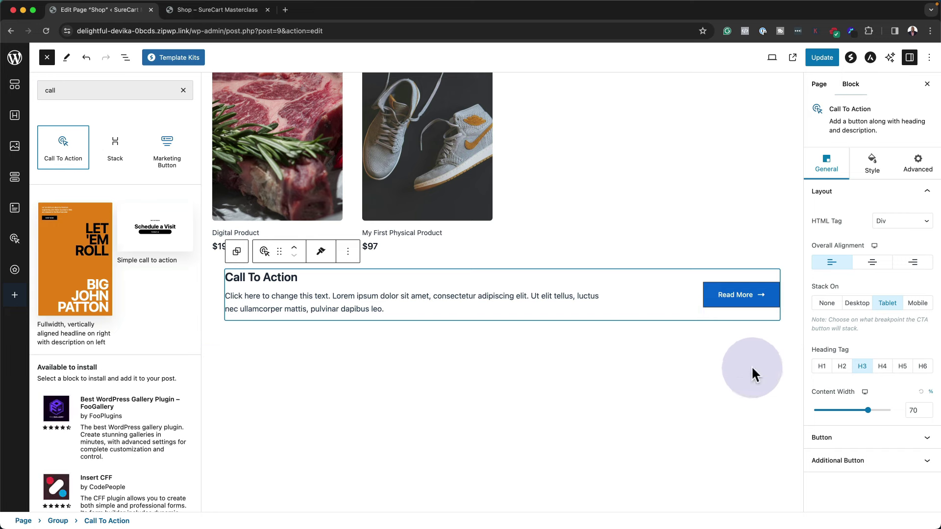
click(880, 262)
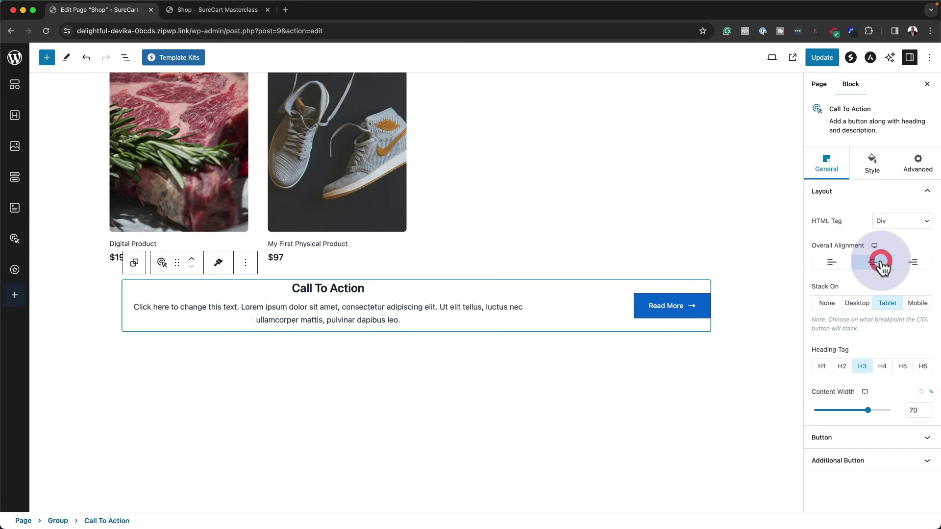
click(832, 264)
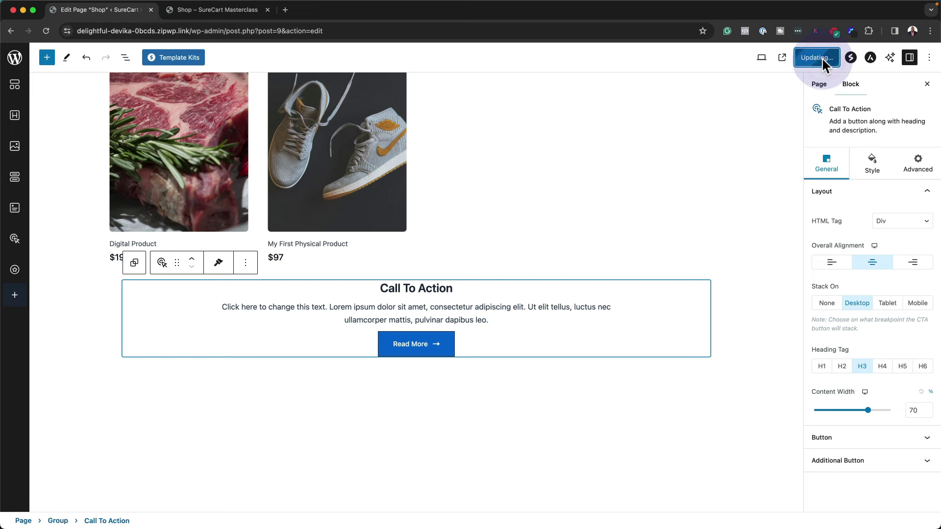
Step: Reload the live Shop page and check the Call To Action section below the products
click(240, 10)
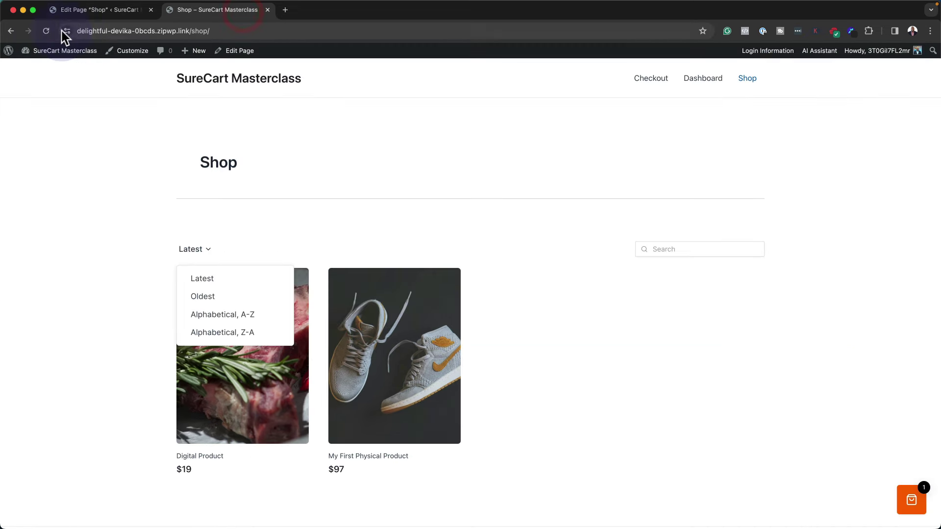
click(45, 31)
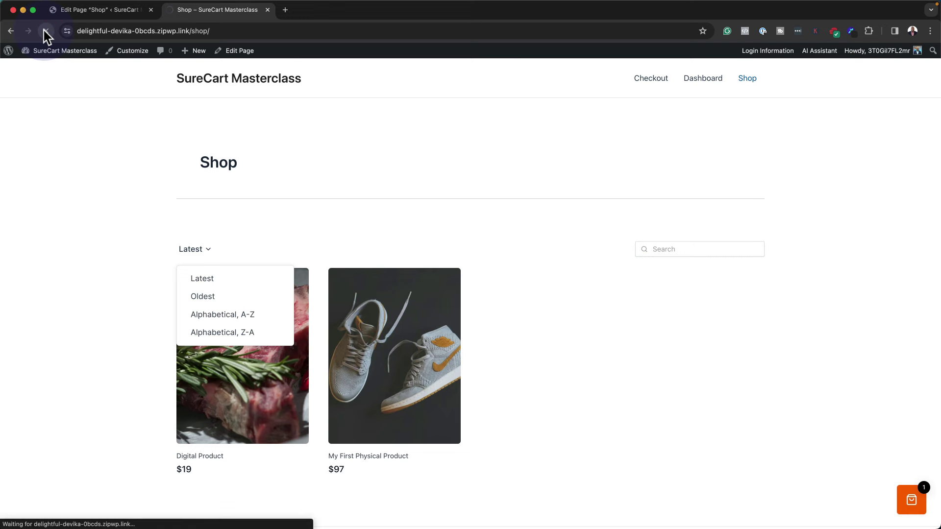
scroll(122, 241, down, 3)
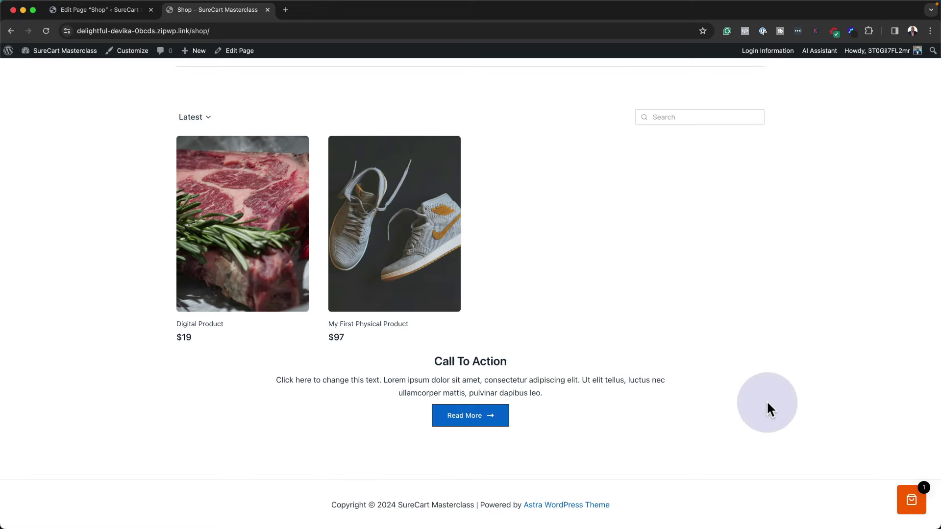
scroll(141, 204, up, 3)
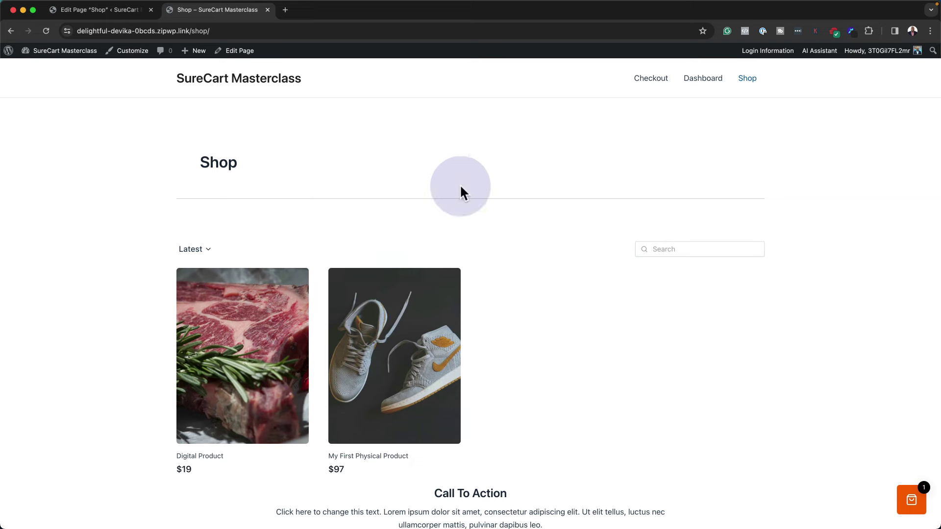
Step: Open the Call To Action block's style settings in the Shop page editor and review the section on the live page
click(123, 20)
click(546, 448)
click(632, 295)
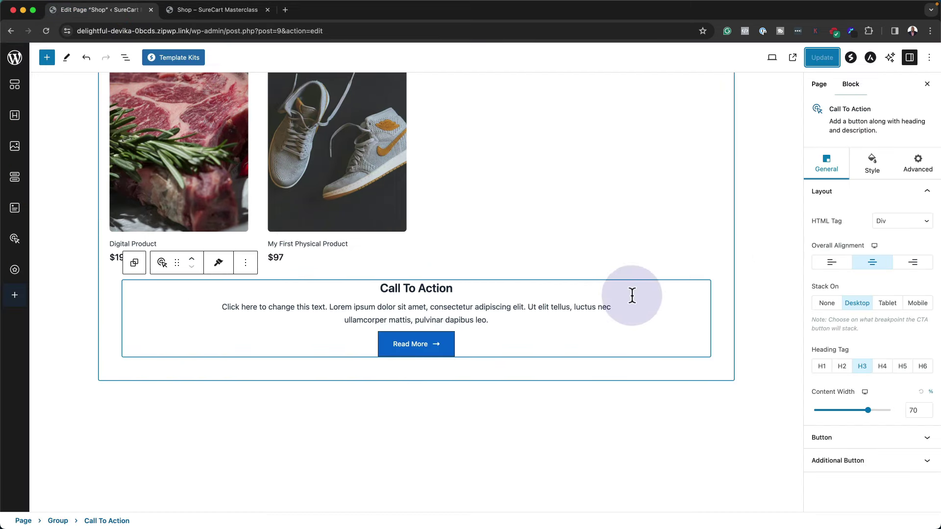
click(710, 291)
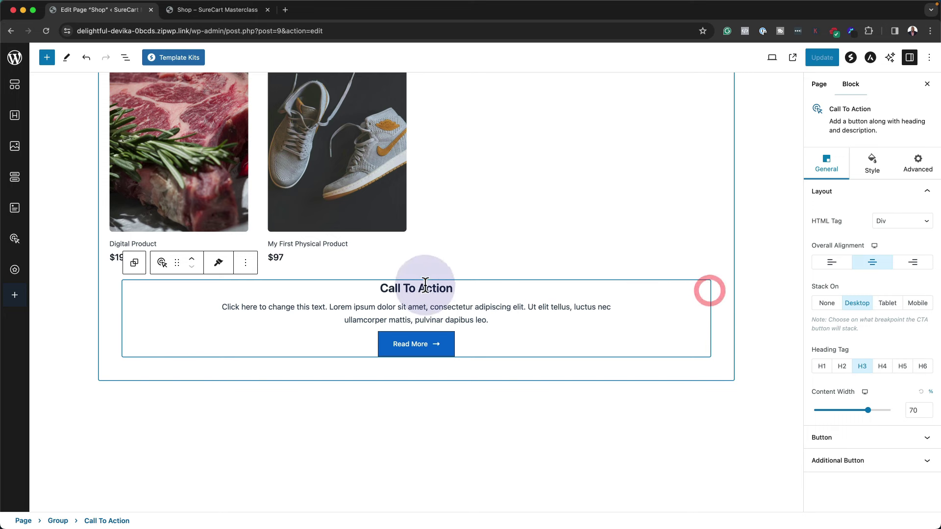
click(128, 294)
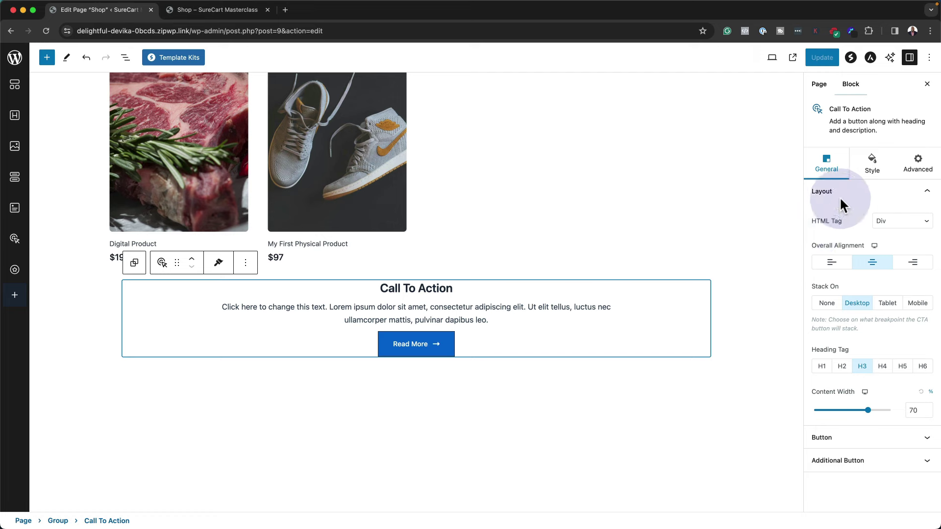
click(867, 169)
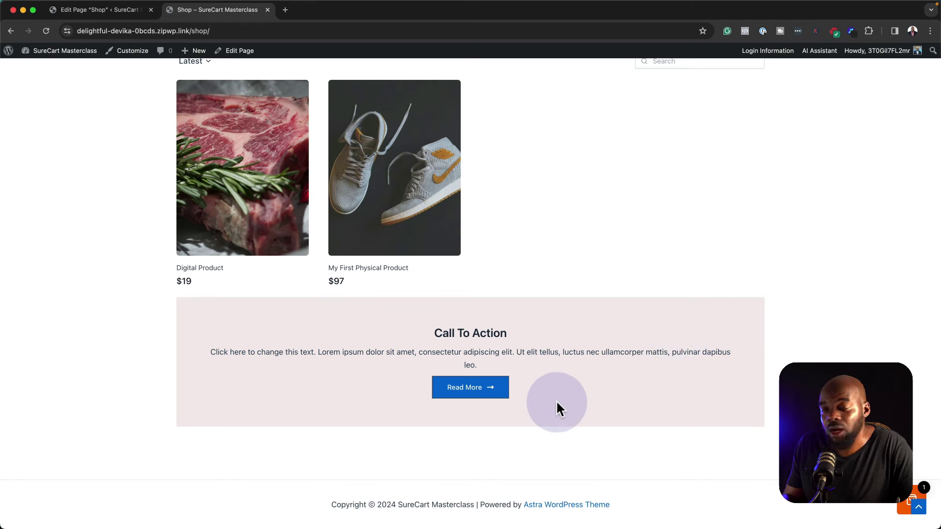
scroll(346, 362, up, 4)
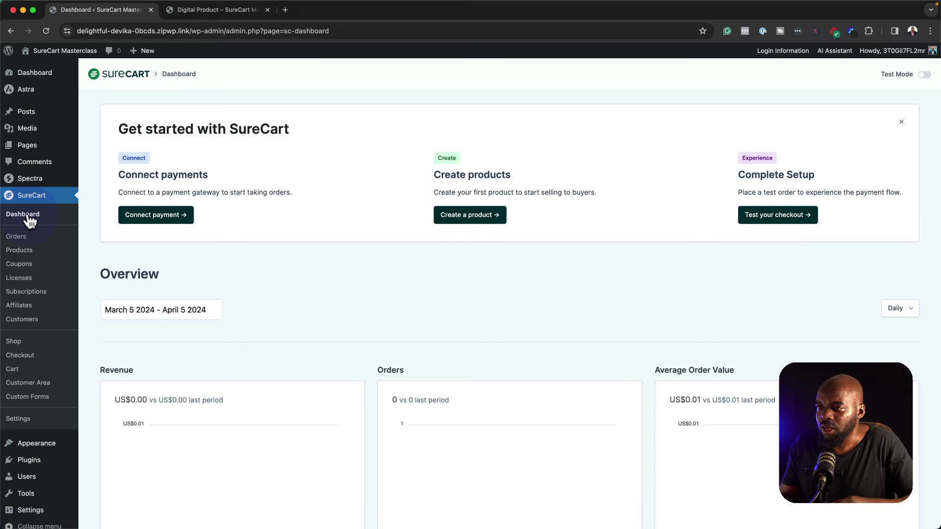
Step: Open the existing Checkout form from SureCart's custom forms for editing
click(45, 397)
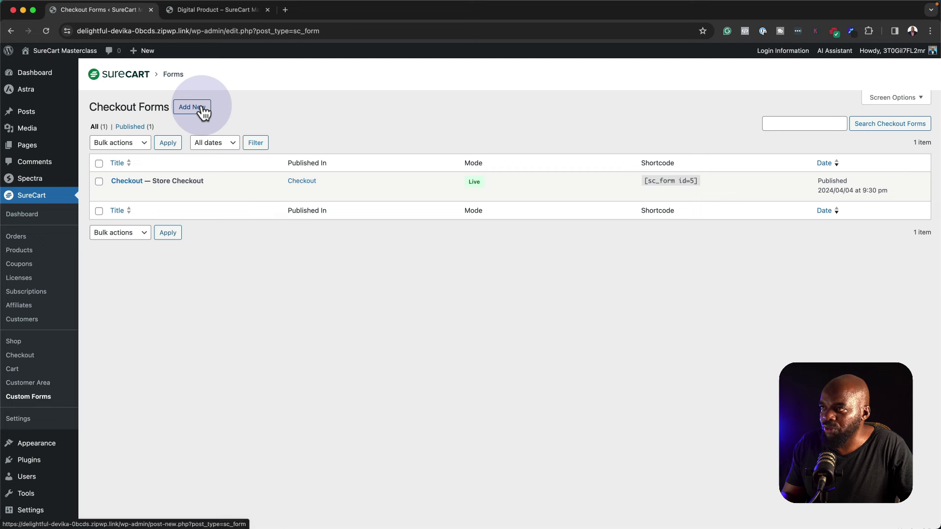
mouse_move(123, 186)
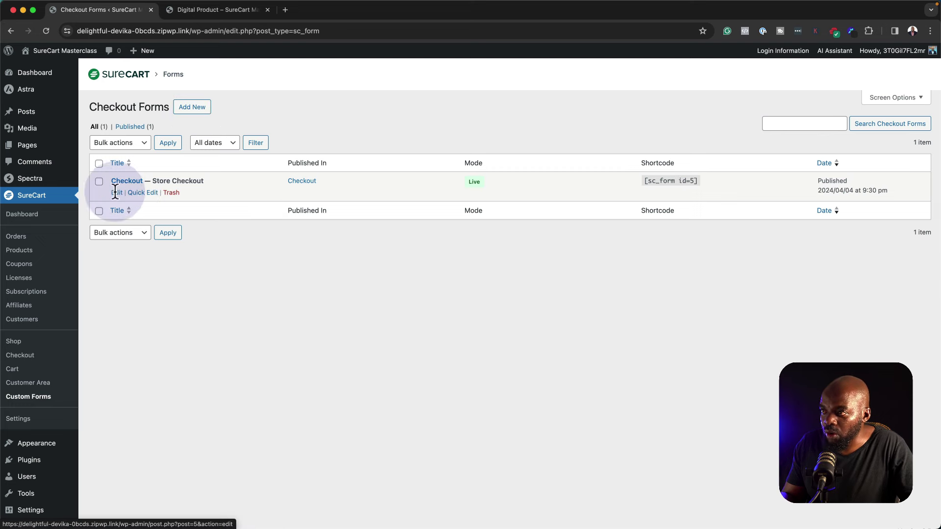
click(116, 193)
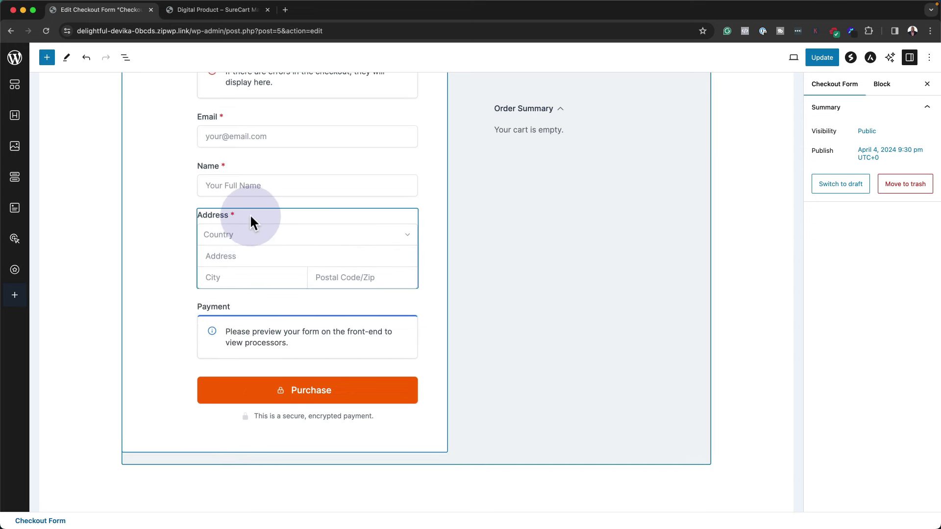
Step: Review the Shipping Address block's attributes in the Checkout form and delete the block
click(250, 216)
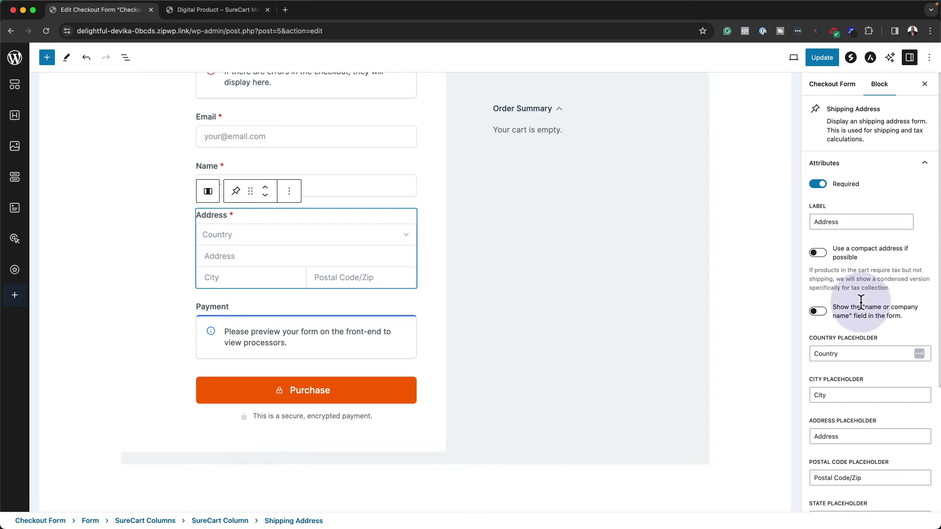
scroll(880, 480, down, 5)
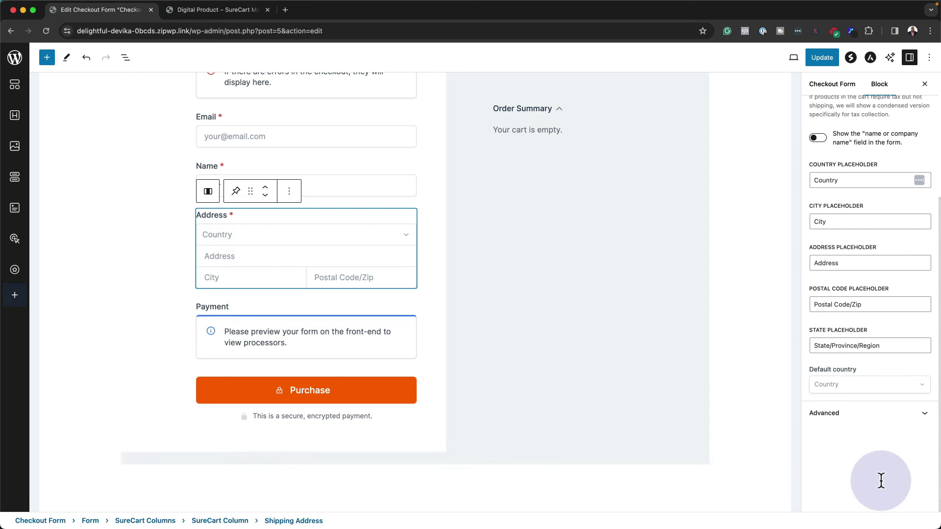
click(290, 192)
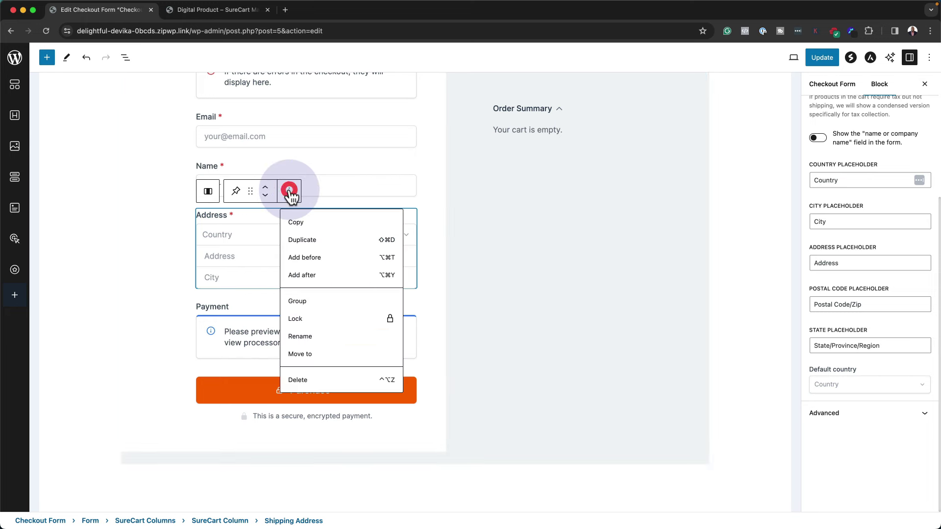
click(296, 381)
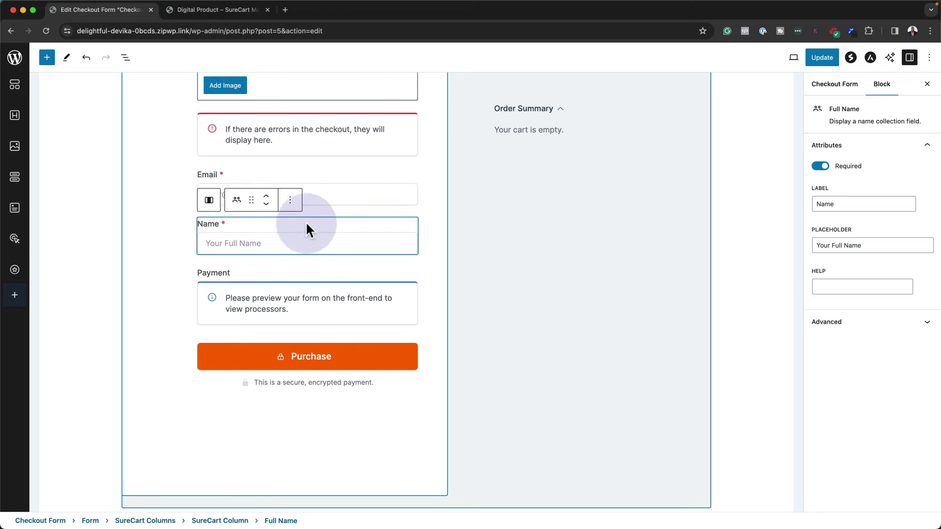
Step: Move the Name field above the Email field and update the Checkout form
click(268, 201)
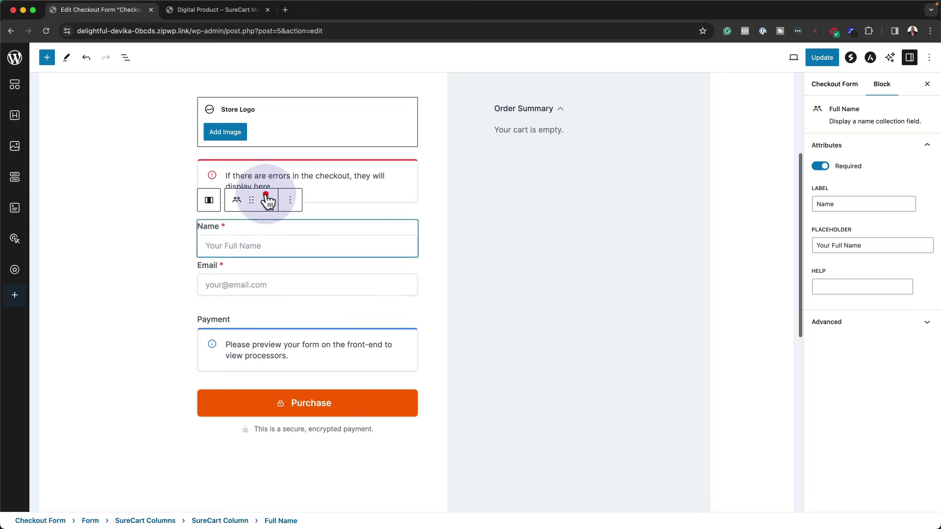
click(160, 261)
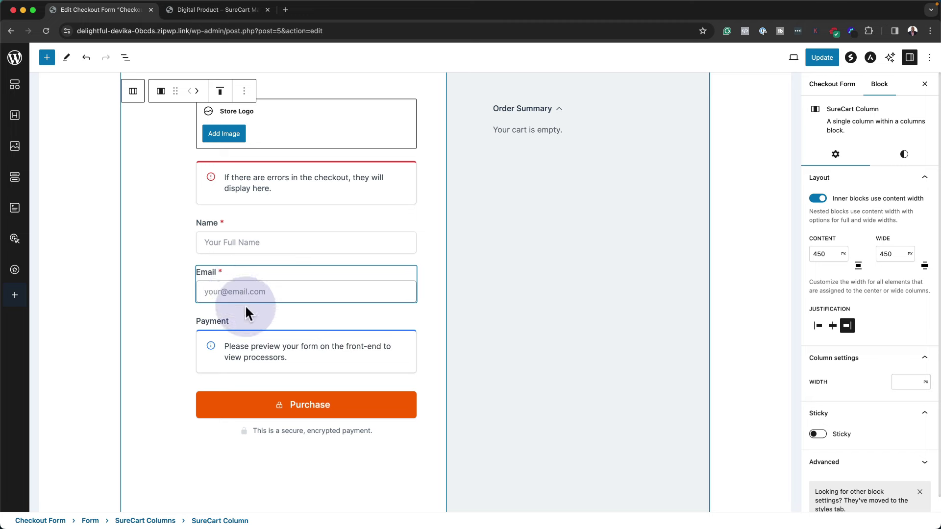
scroll(188, 339, up, 5)
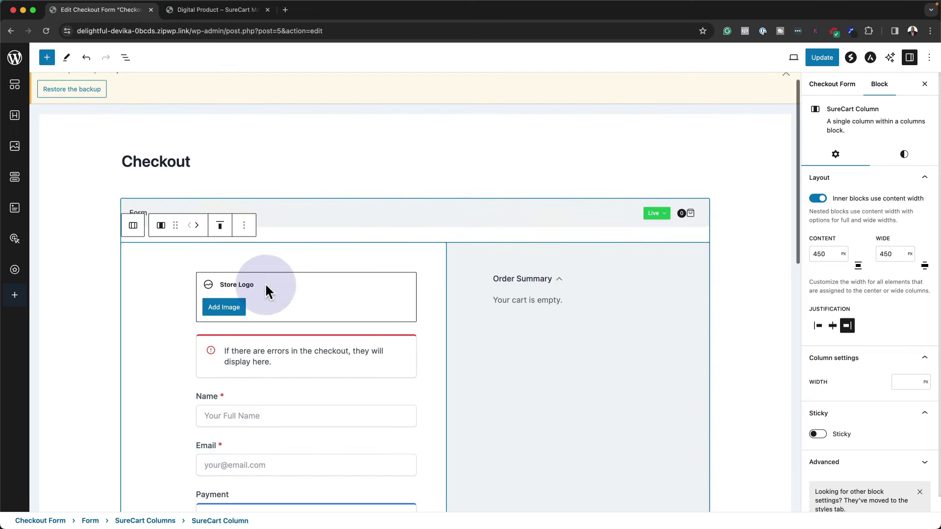
click(824, 58)
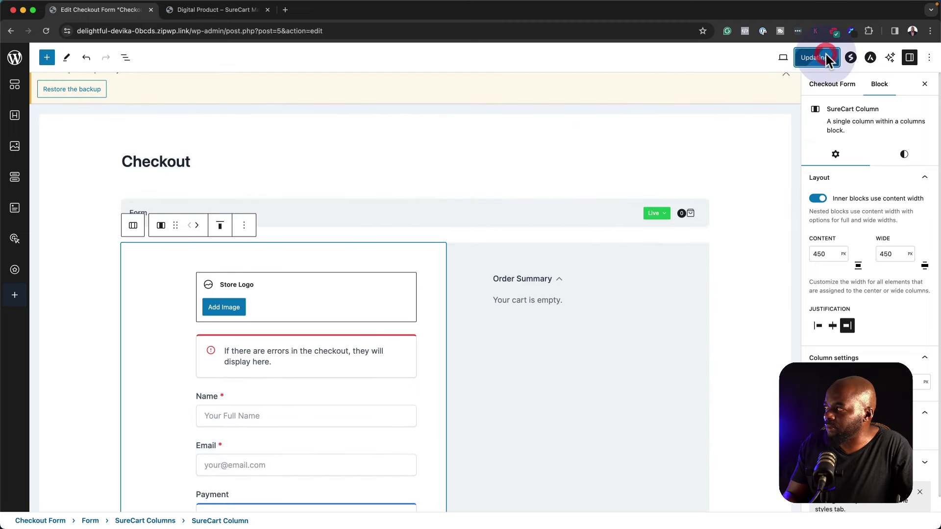
Step: Title the new checkout form "Mak Form" and choose the Default starting design
click(187, 130)
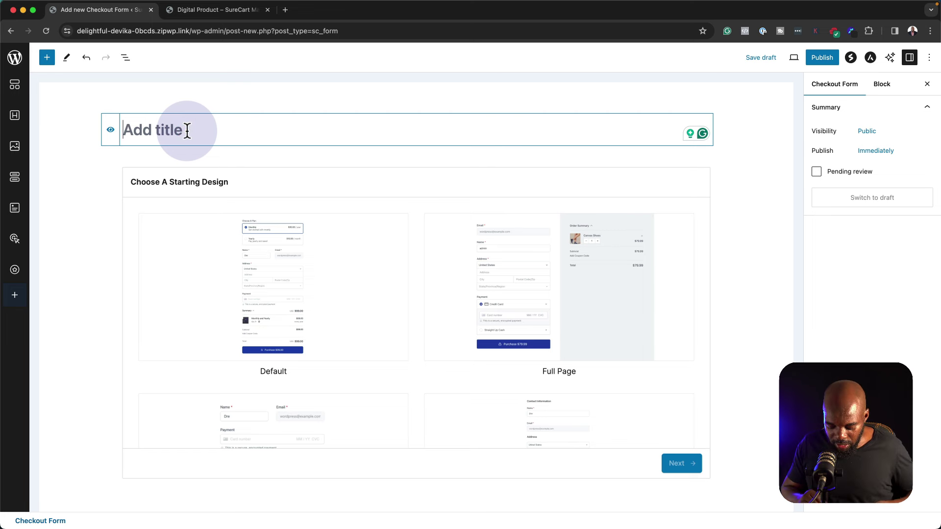
text(Mak Form)
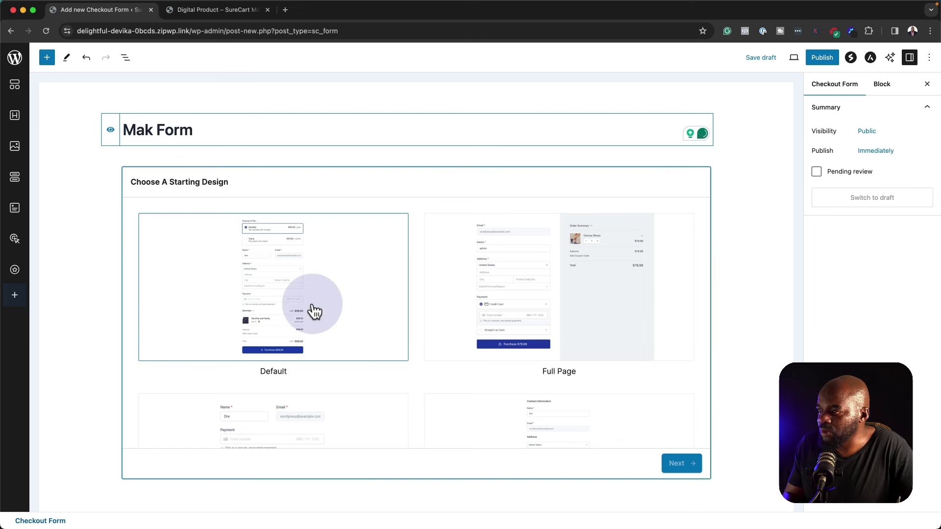
scroll(626, 308, down, 4)
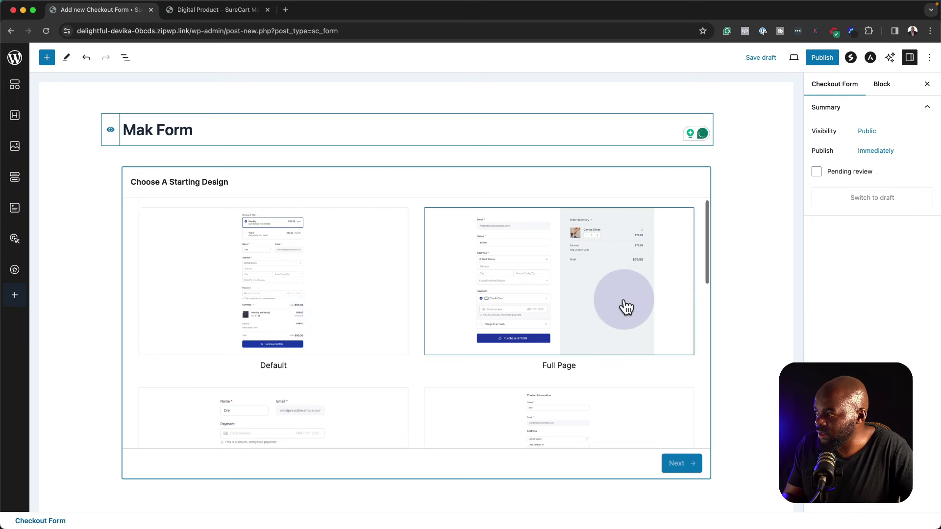
scroll(338, 300, down, 3)
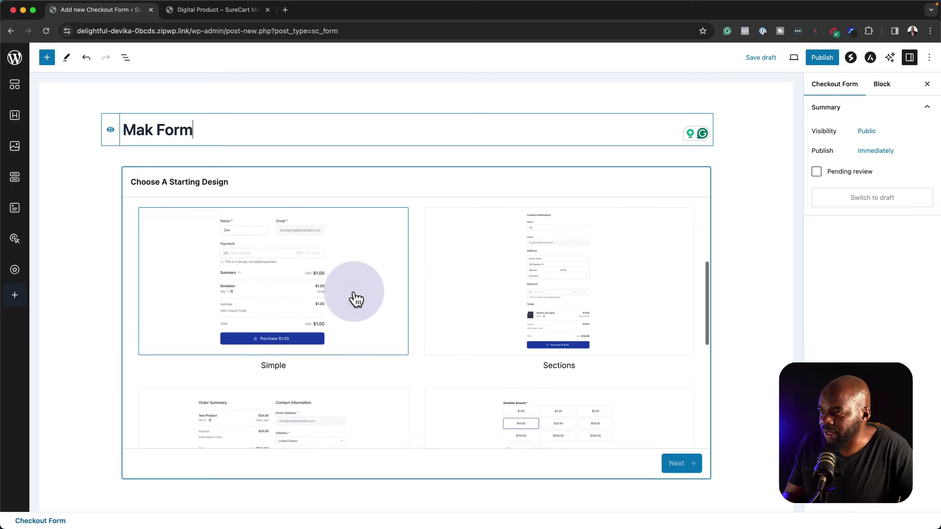
scroll(352, 362, down, 1)
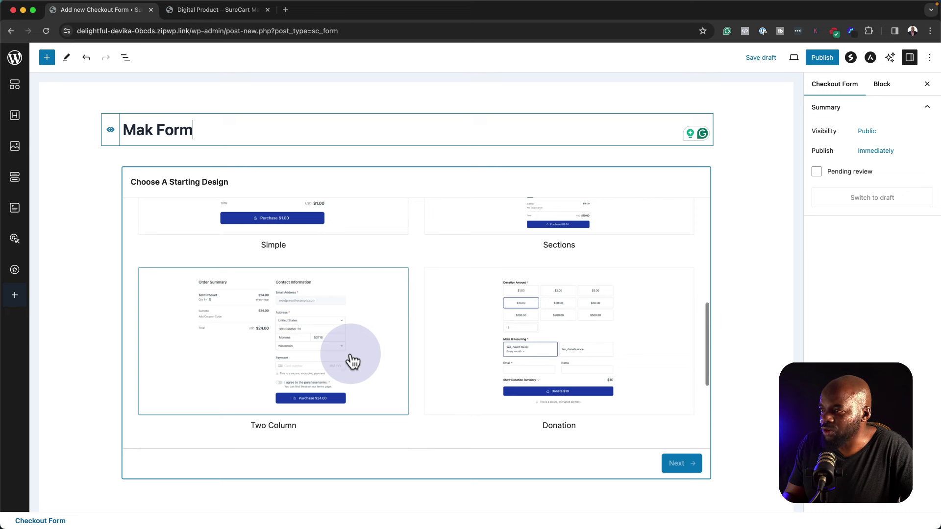
scroll(354, 361, down, 2)
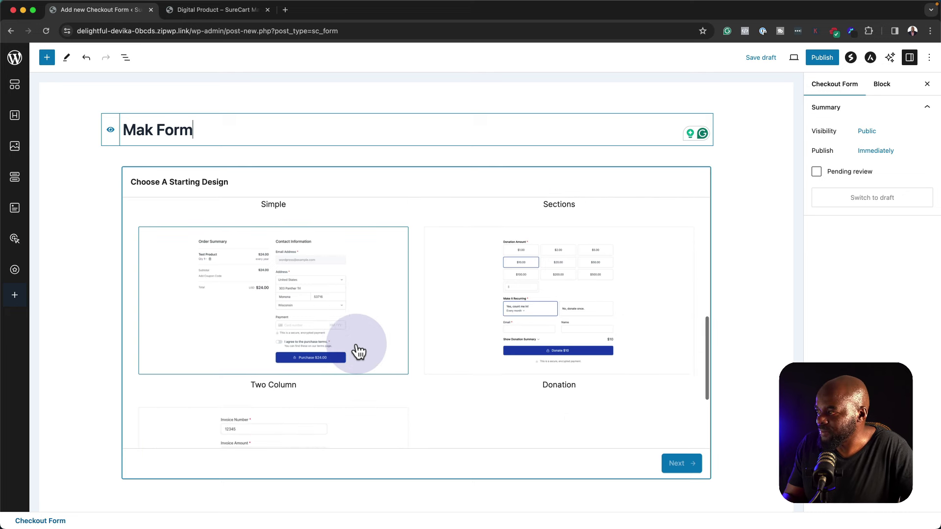
scroll(401, 361, down, 3)
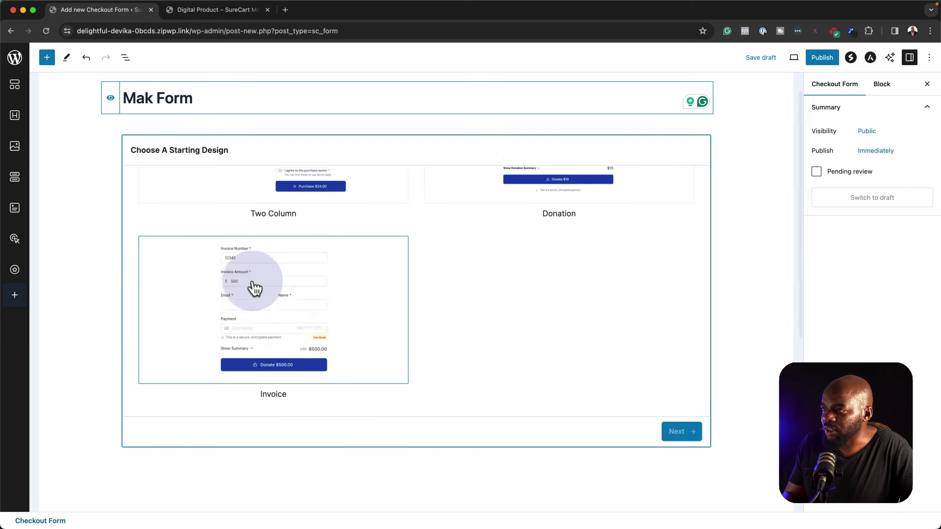
scroll(359, 315, up, 3)
scroll(360, 315, up, 4)
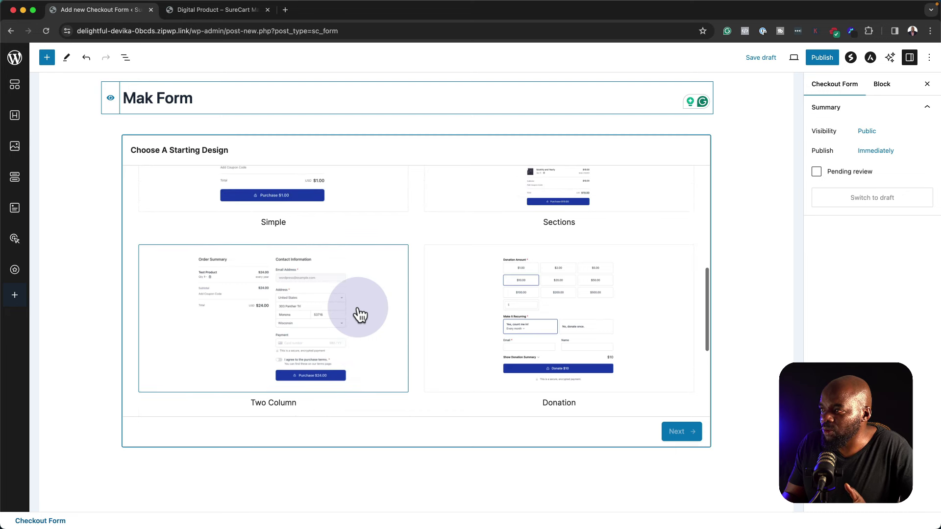
scroll(360, 315, up, 5)
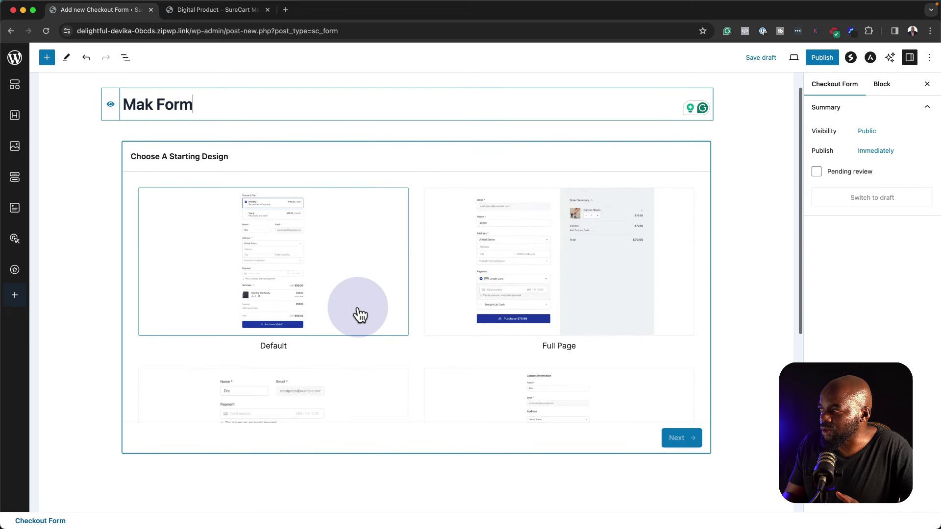
scroll(360, 315, up, 1)
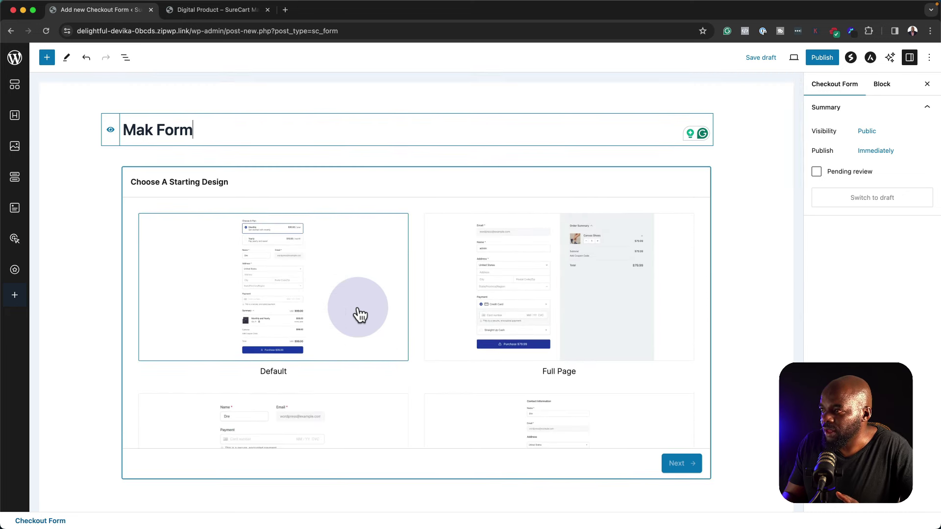
click(355, 319)
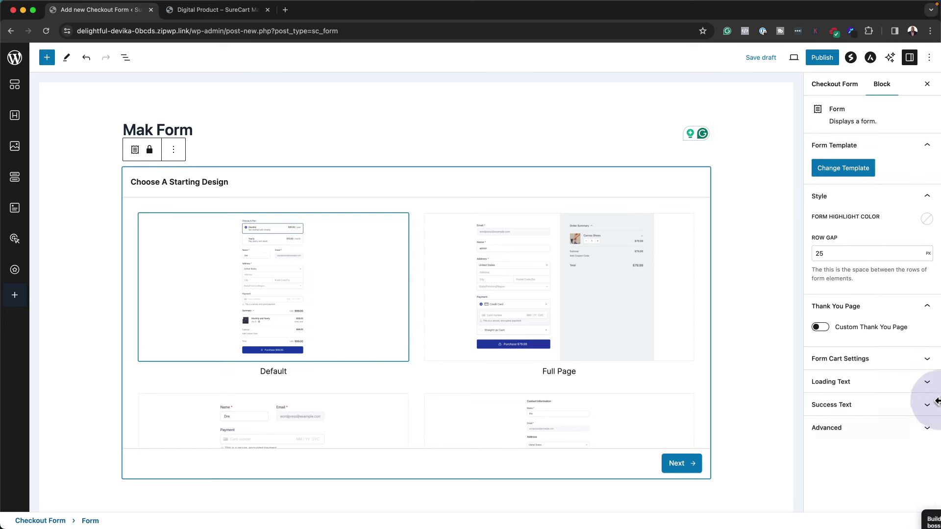
Step: Enable the custom thank you page in the Form block's settings and confirm changing the form template
click(823, 328)
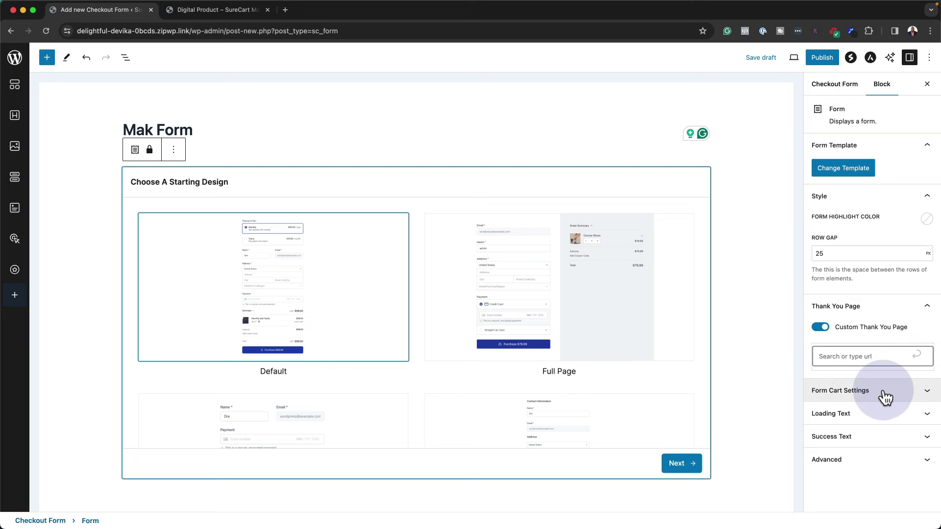
click(848, 169)
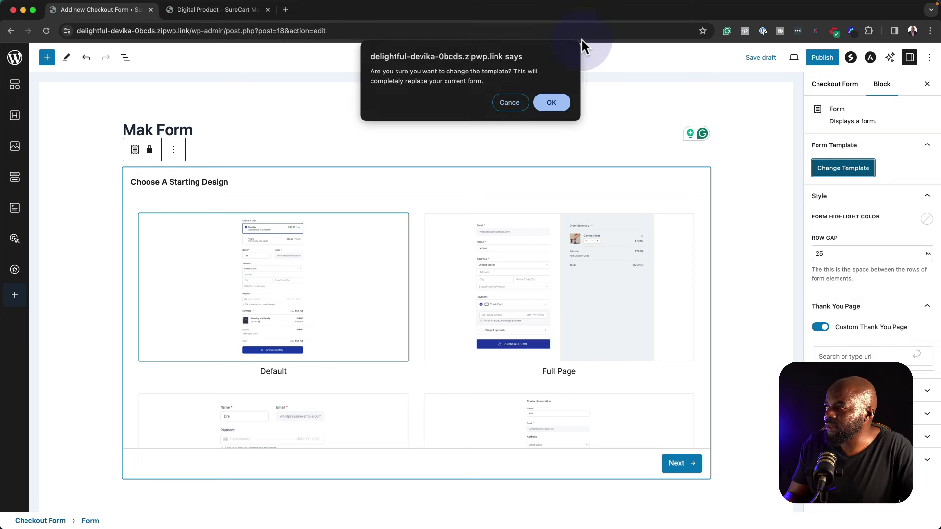
click(558, 100)
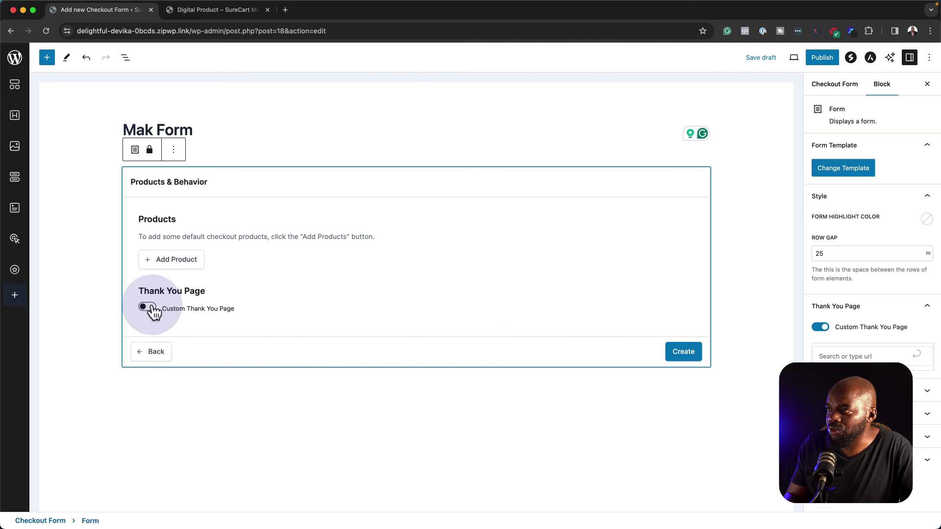
click(147, 307)
click(187, 344)
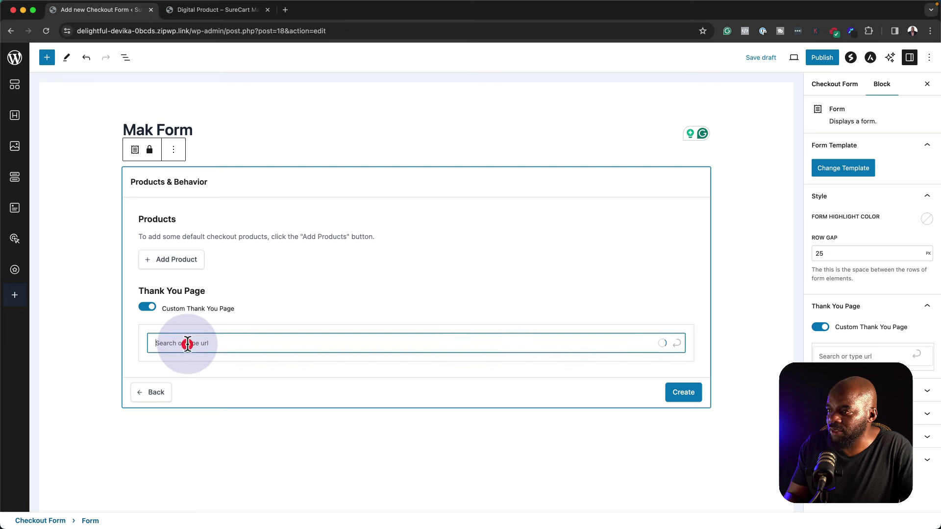
click(147, 308)
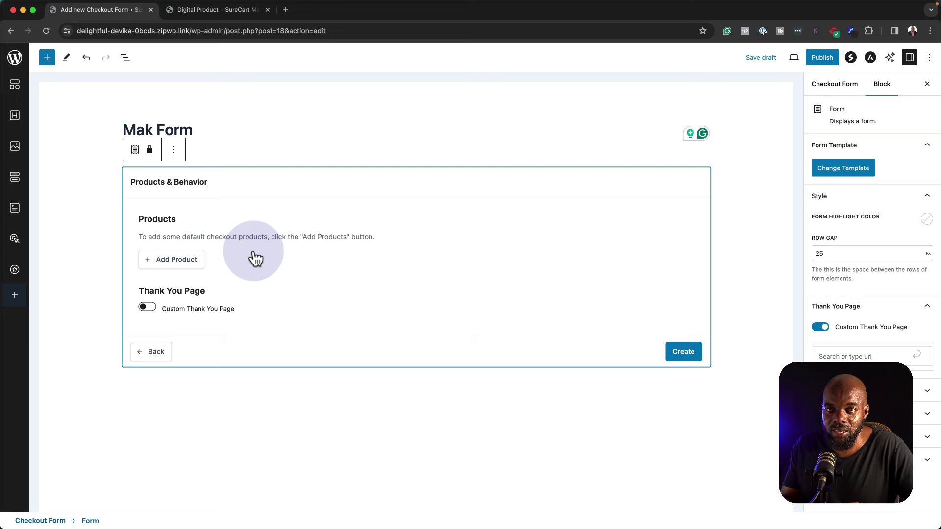
Step: Add the $19 Monthly price as the form's default product and create the form
click(189, 264)
click(197, 344)
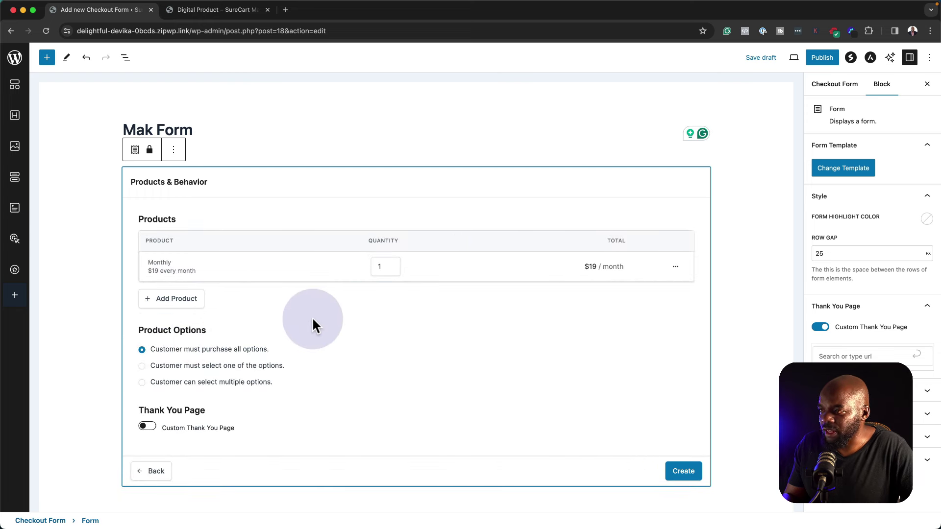
click(689, 478)
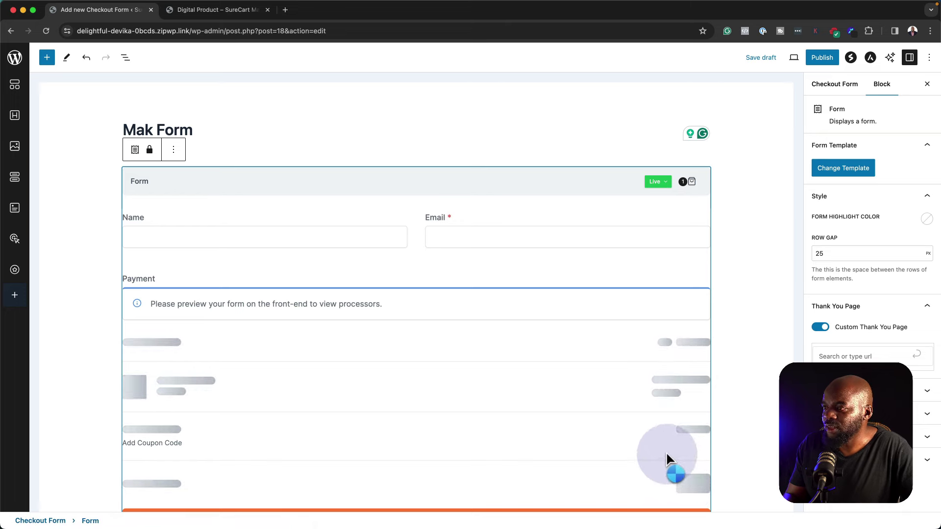
Step: Publish Mak Form and highlight its shortcode in the Checkout Forms list
click(822, 57)
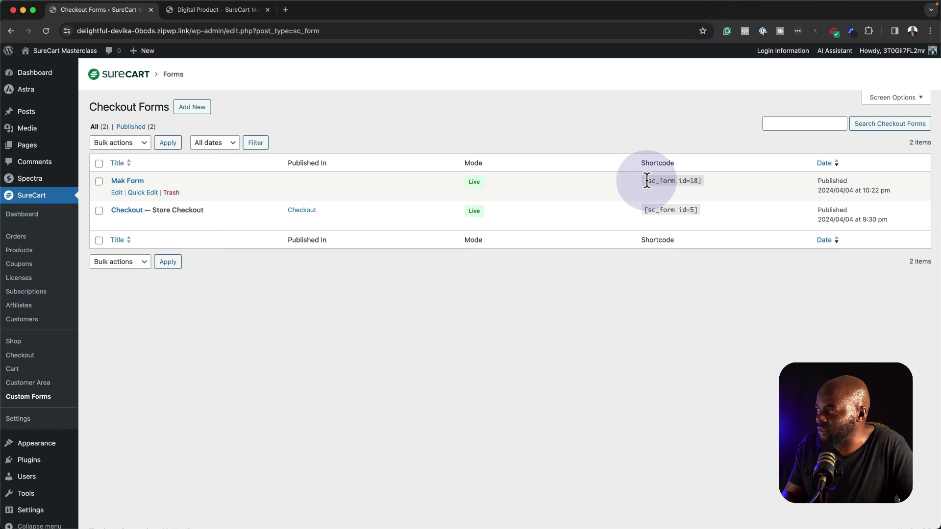
drag(650, 180, 699, 181)
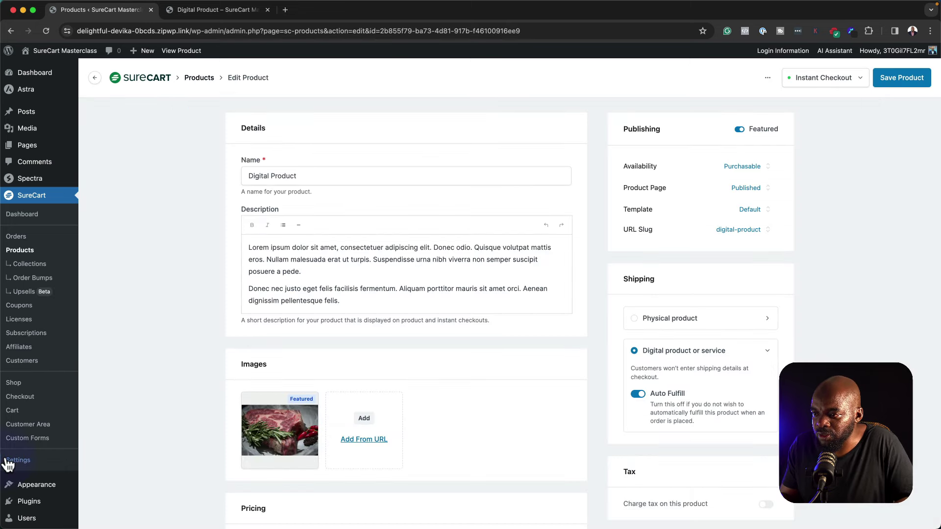
Step: Leave the product without saving and review the store name, URL and terms page fields in SureCart's Store Settings
click(19, 463)
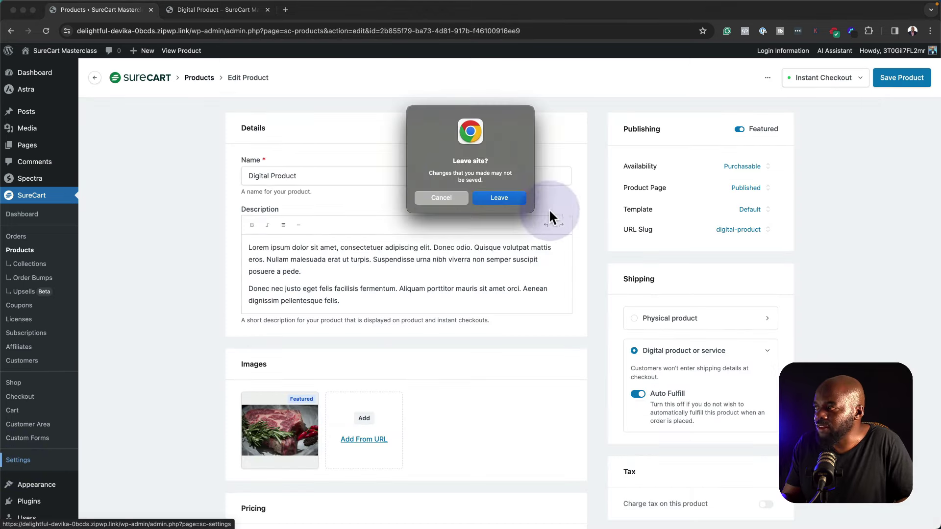
click(507, 198)
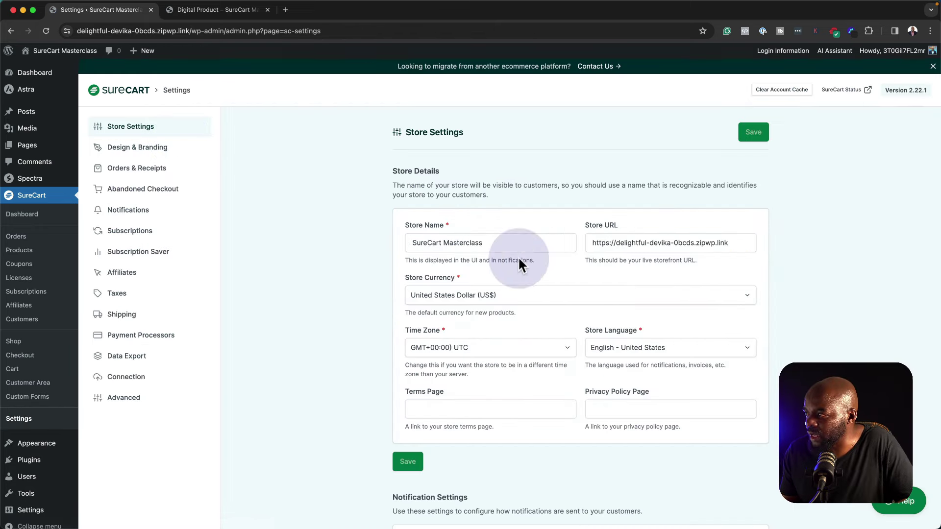
click(435, 230)
drag(436, 230, 407, 224)
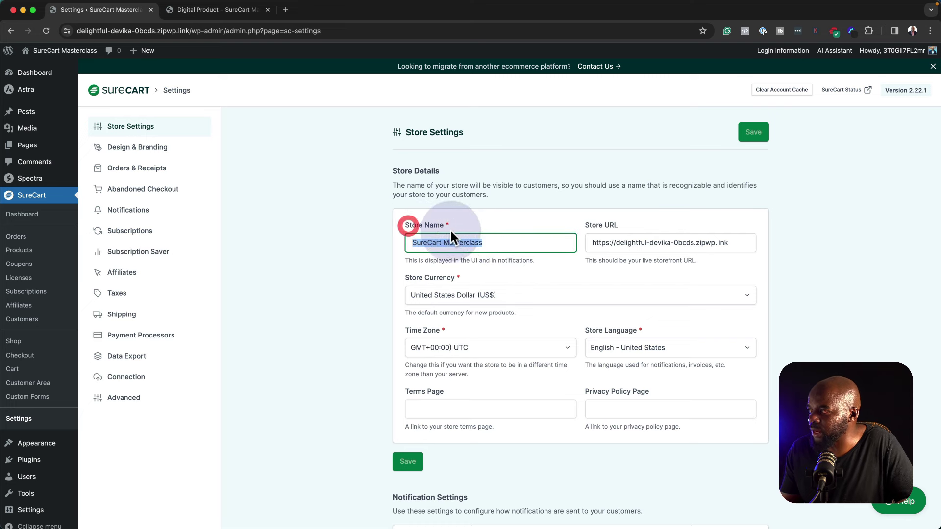
click(738, 243)
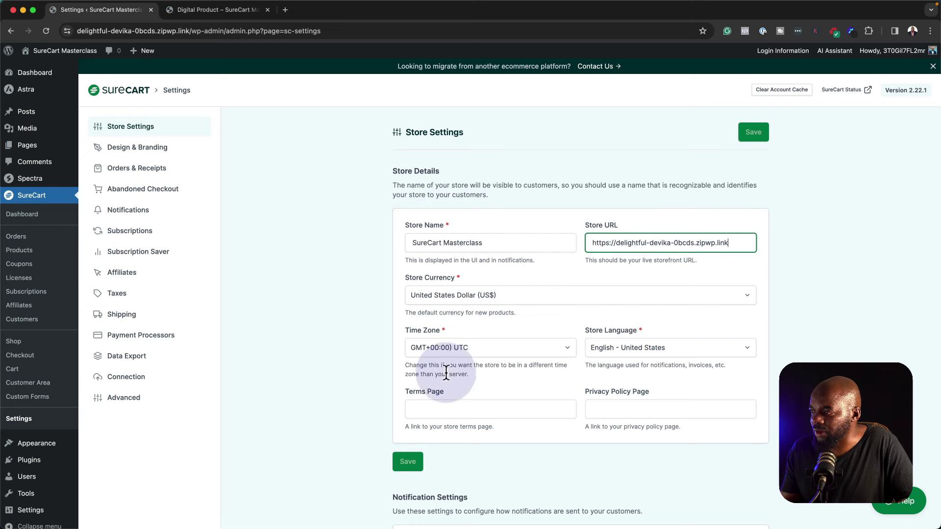
click(525, 407)
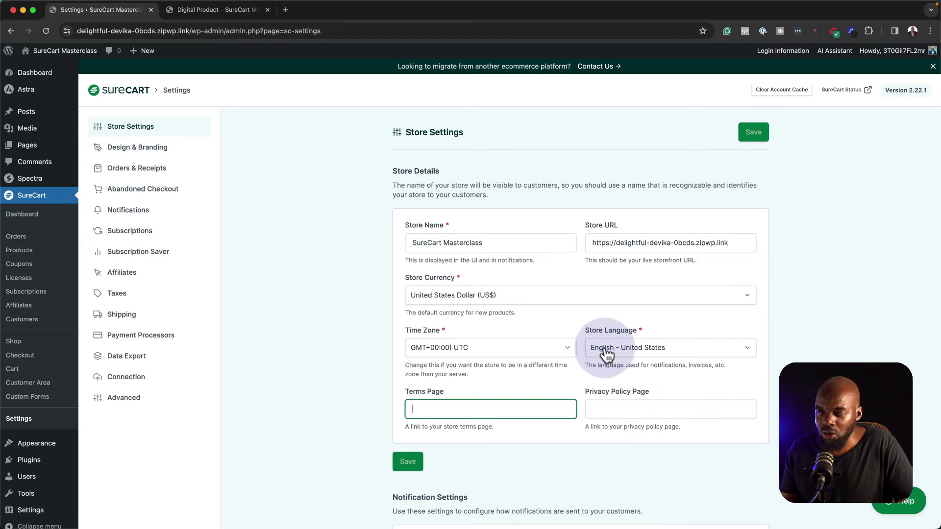
Step: Set the SureCart theme to Dark in the Design & Branding settings and save the brand settings
click(157, 148)
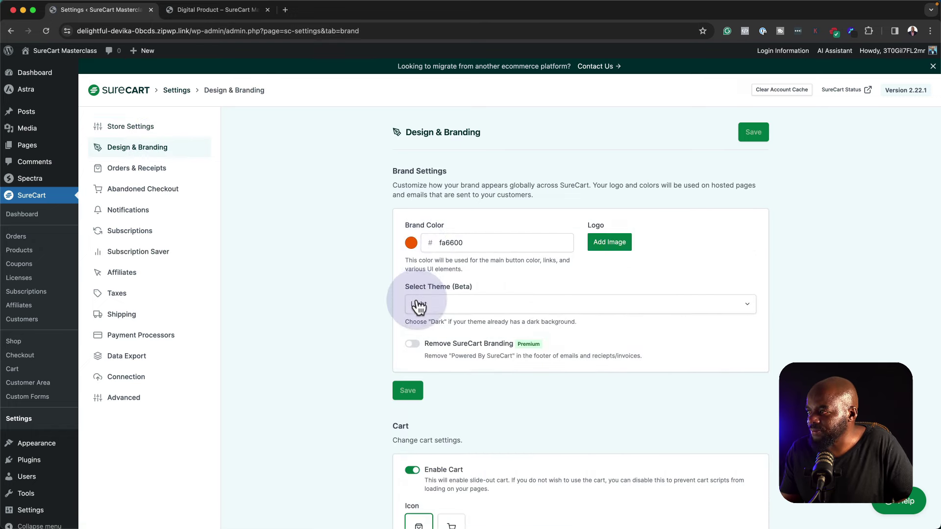
click(434, 306)
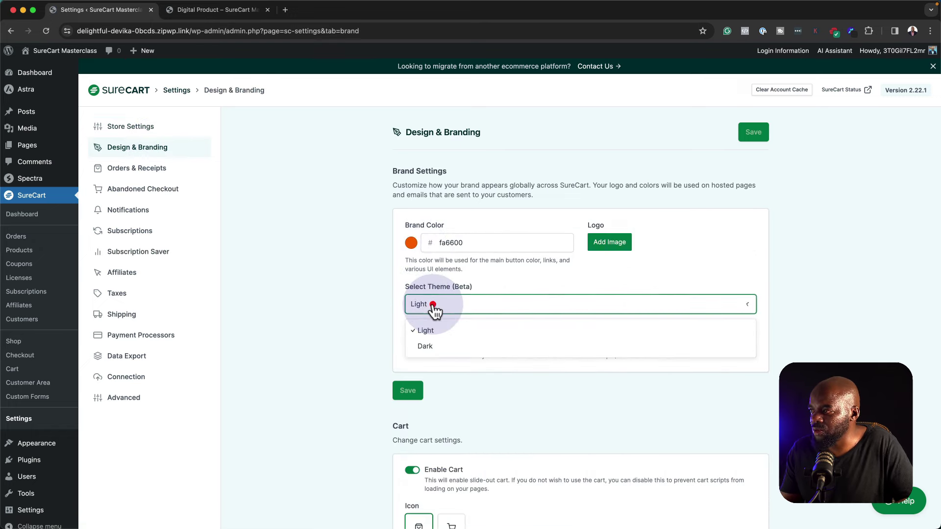
click(429, 347)
scroll(330, 295, down, 2)
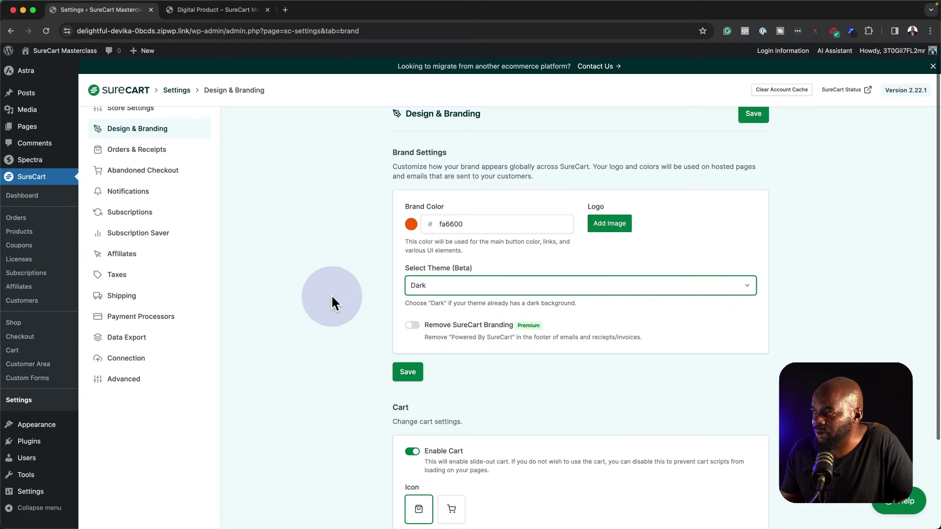
scroll(334, 298, down, 1)
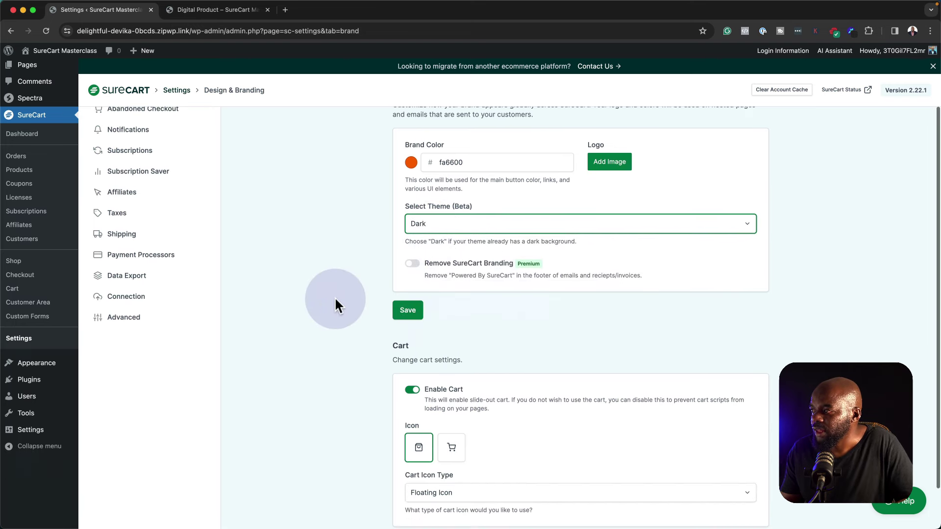
click(413, 265)
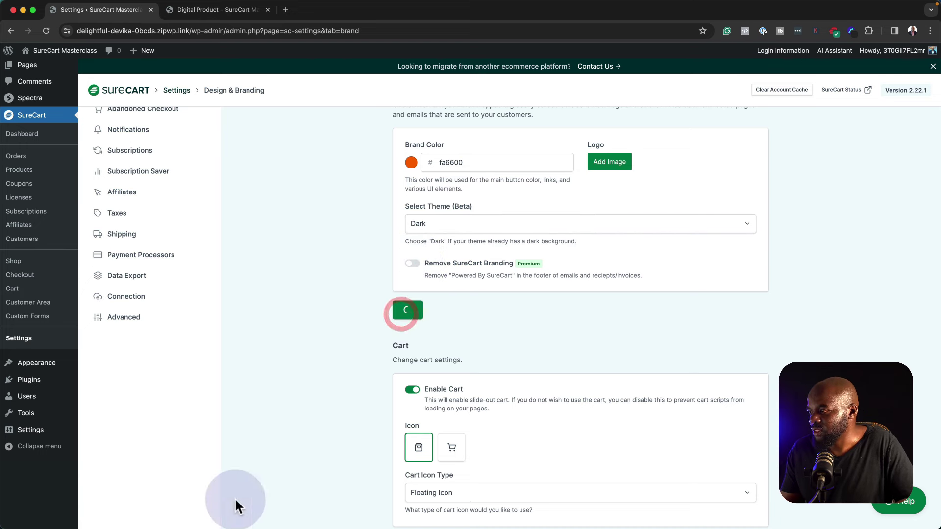
Step: Choose the shopping cart icon in the Cart settings and set the cart icon type to Both
scroll(384, 382, down, 2)
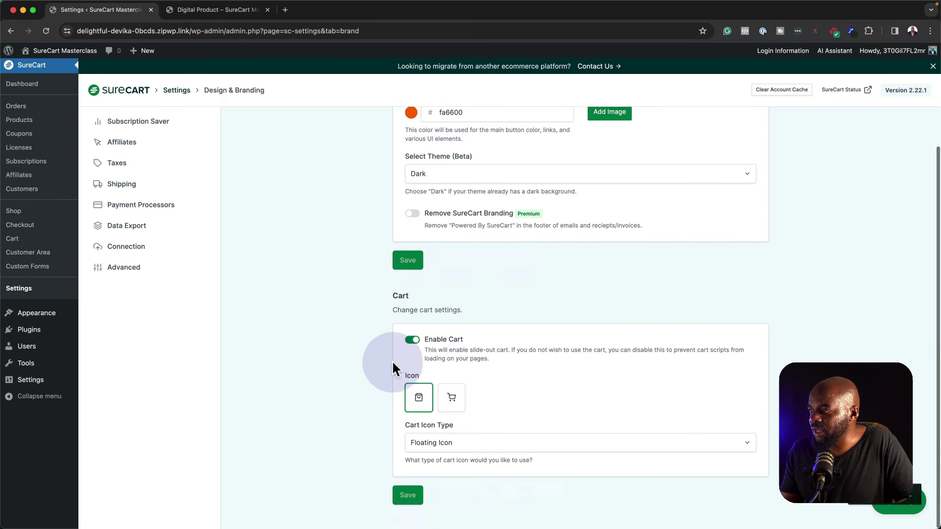
click(451, 407)
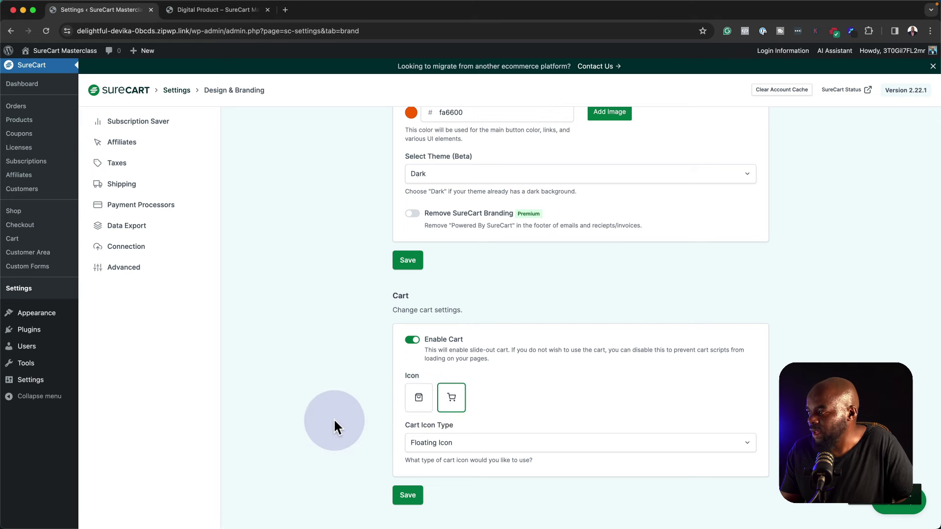
click(419, 446)
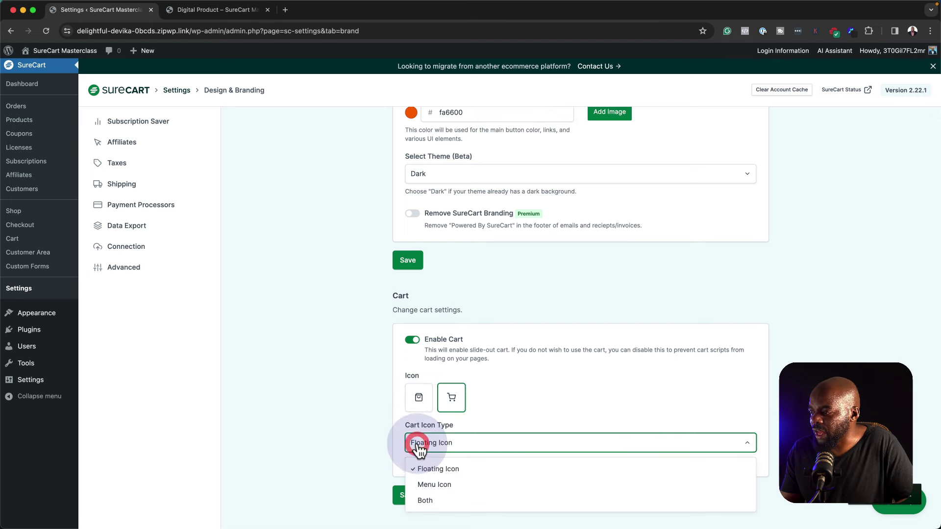
click(440, 484)
click(454, 446)
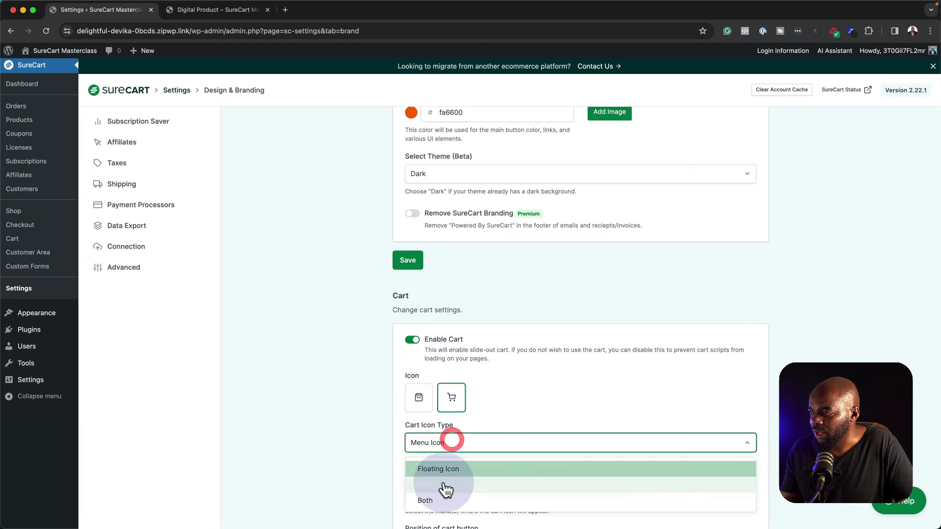
click(431, 498)
scroll(372, 450, down, 2)
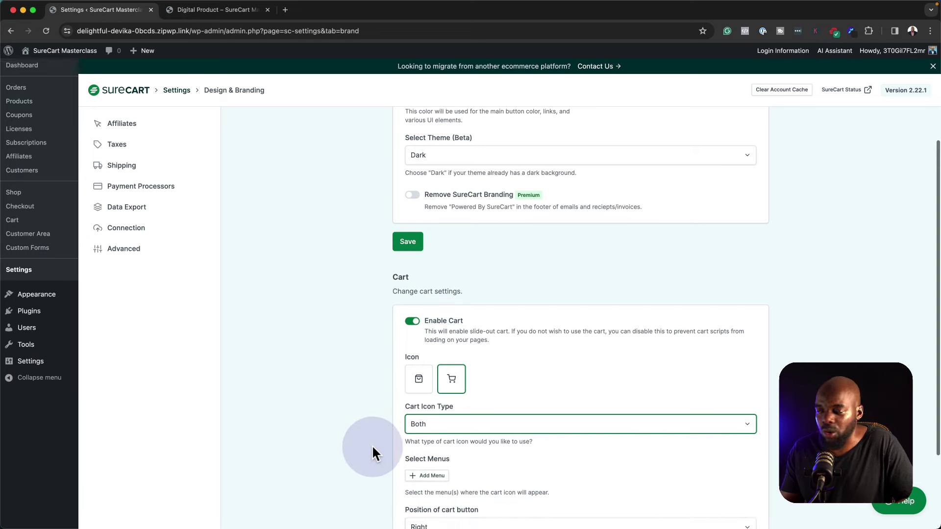
Step: Set the order number prefix to 001 in the Orders & Receipts settings
scroll(373, 450, up, 5)
click(169, 171)
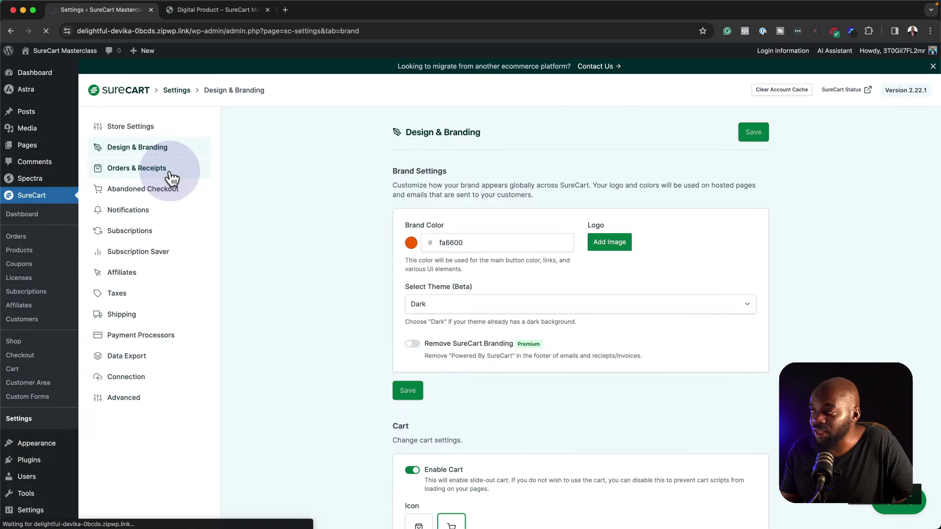
click(510, 233)
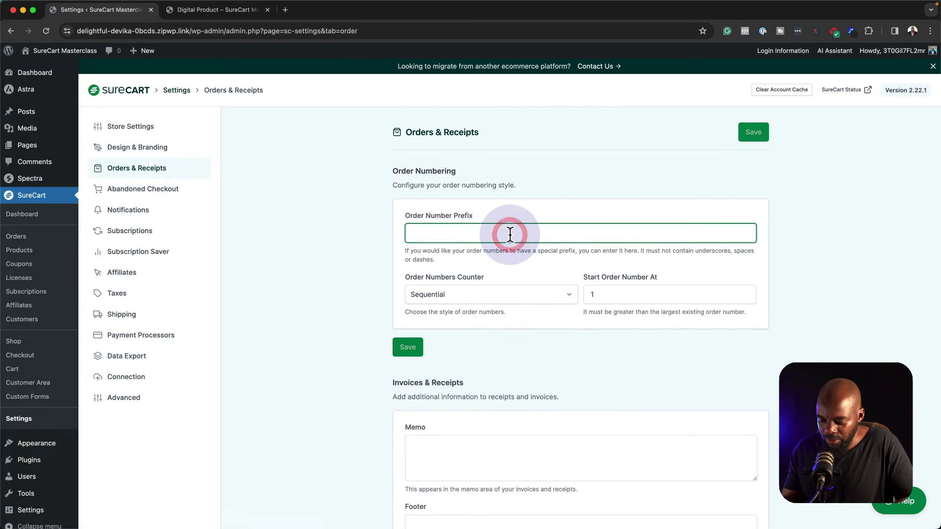
text(001)
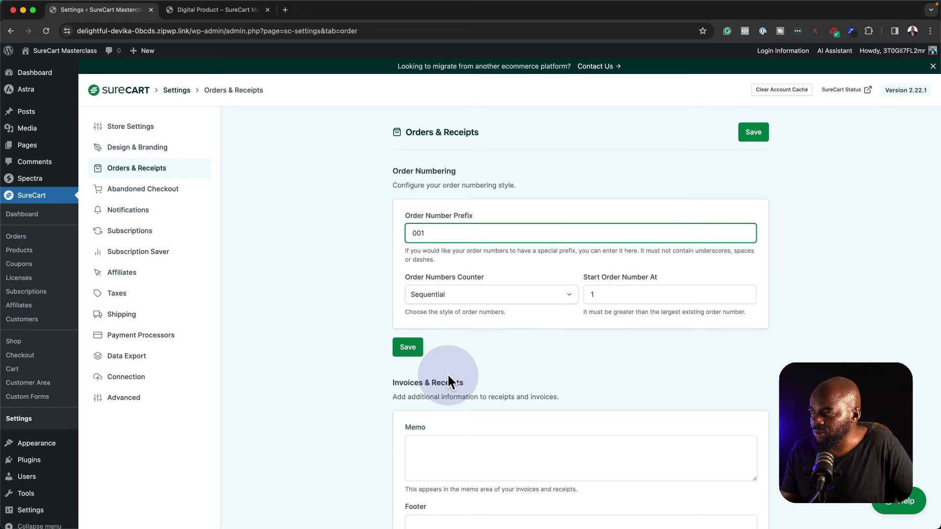
Step: Review the invoice memo and footer fields and the upsell time limit in the Orders & Receipts settings
scroll(447, 378, down, 3)
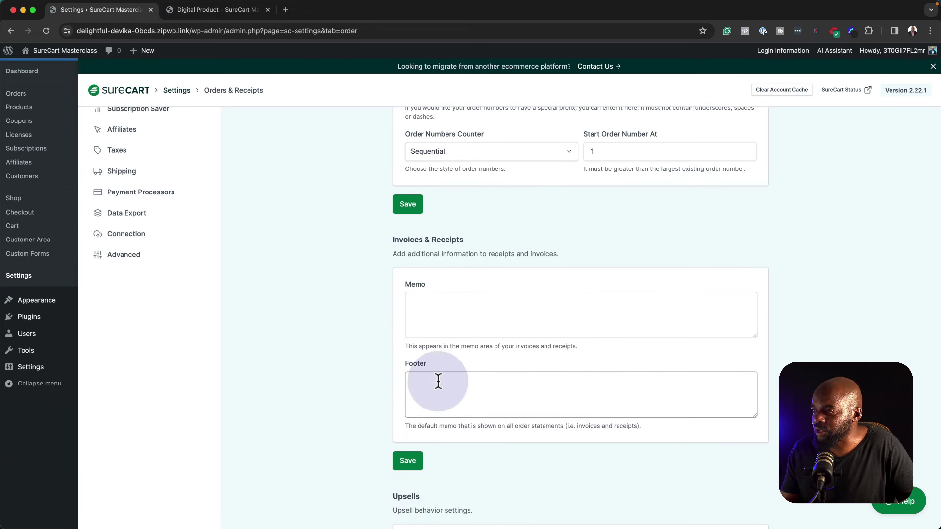
click(437, 380)
click(447, 315)
scroll(439, 376, down, 2)
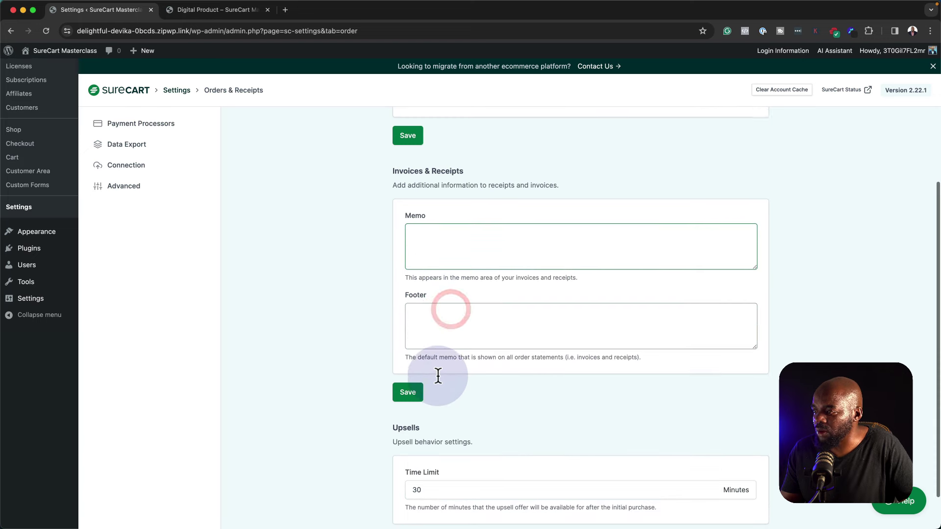
scroll(438, 375, down, 2)
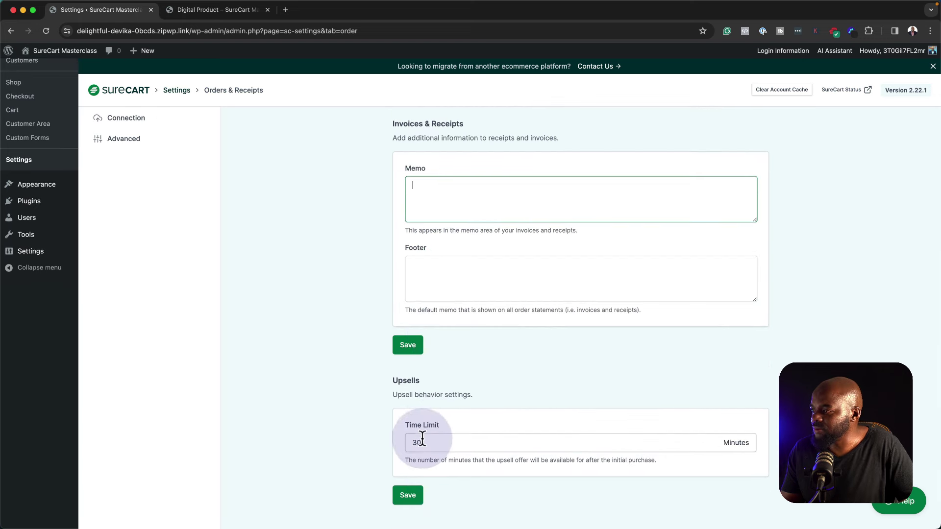
click(439, 443)
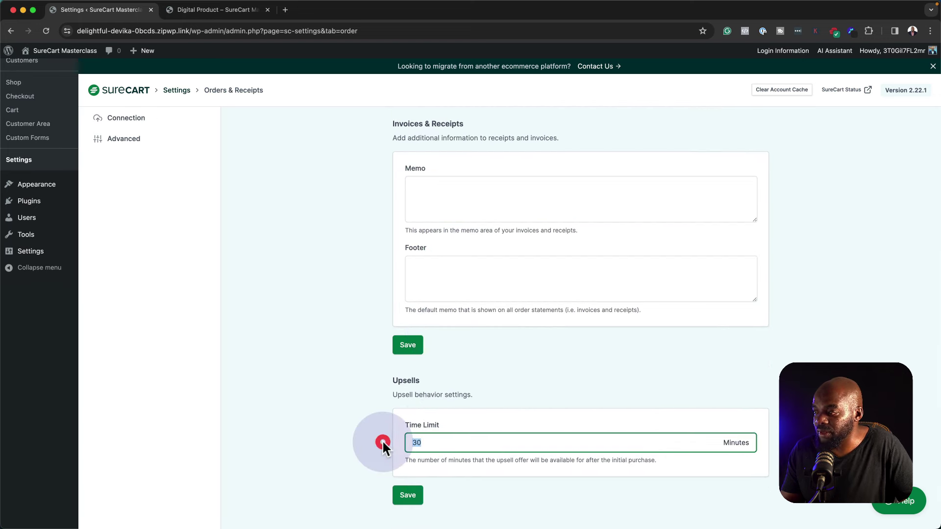
scroll(382, 441, up, 10)
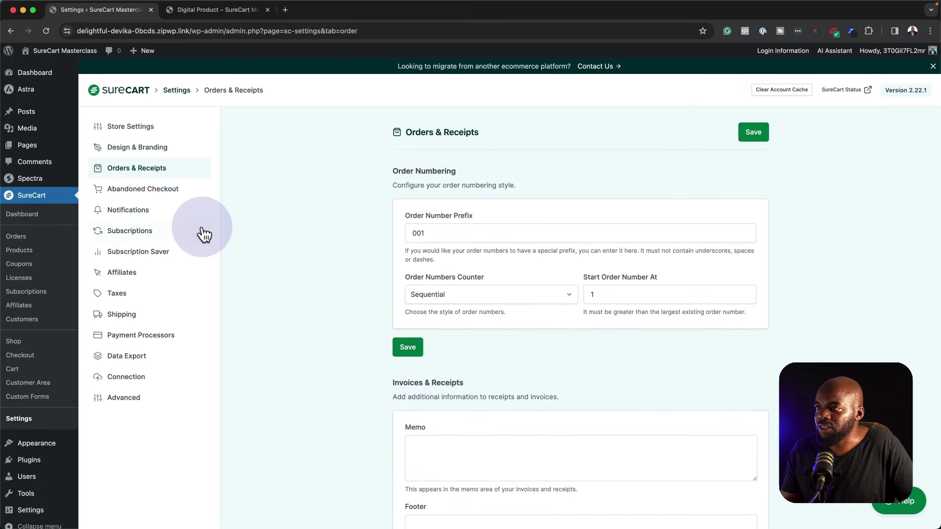
Step: Leave Orders & Receipts without saving and enable abandoned cart notifications in the Abandoned Checkout settings
click(154, 189)
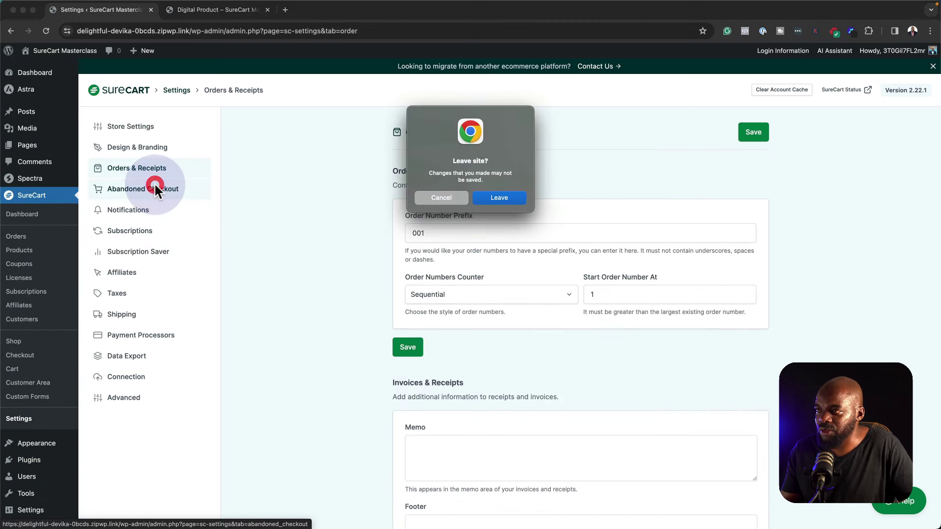
click(505, 201)
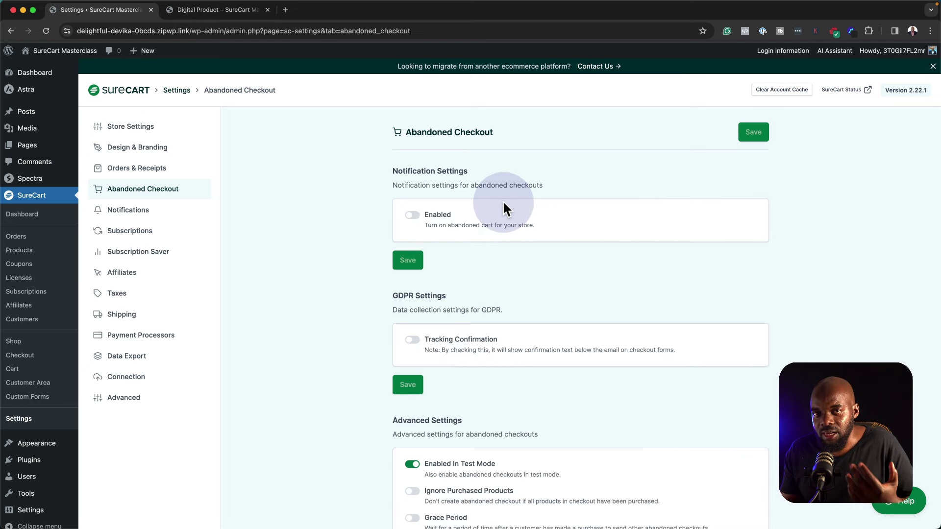
click(413, 217)
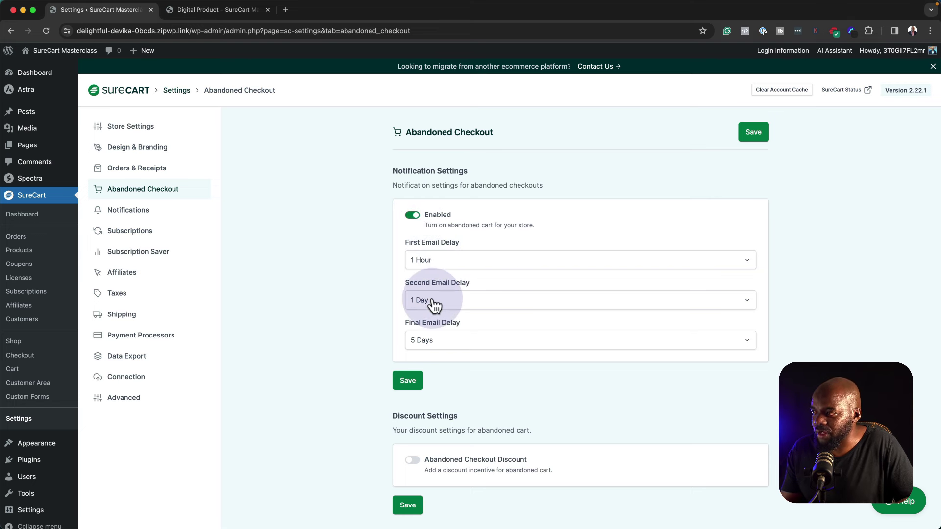
Step: Turn on the Abandoned Checkout Discount and highlight its Percent Off value
scroll(432, 356, down, 3)
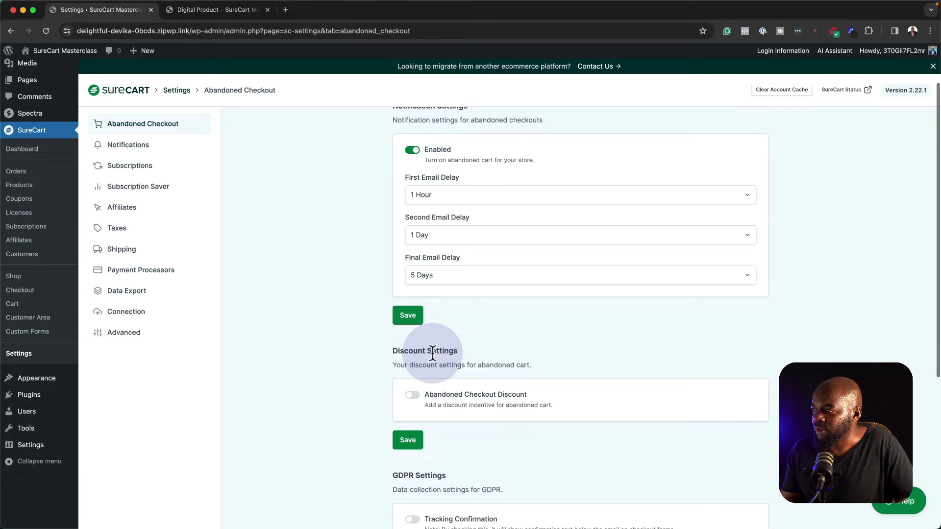
scroll(431, 351, down, 2)
click(413, 358)
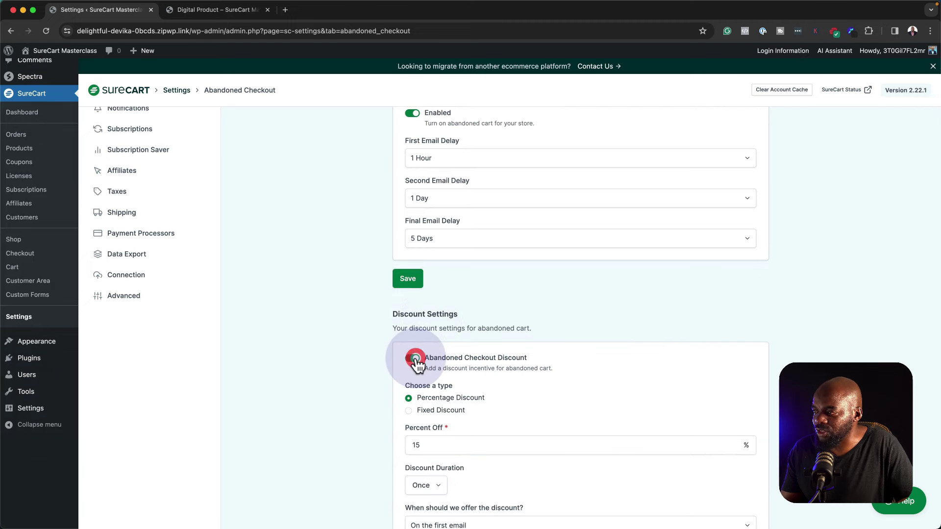
scroll(418, 364, down, 3)
click(426, 372)
drag(425, 378, 400, 381)
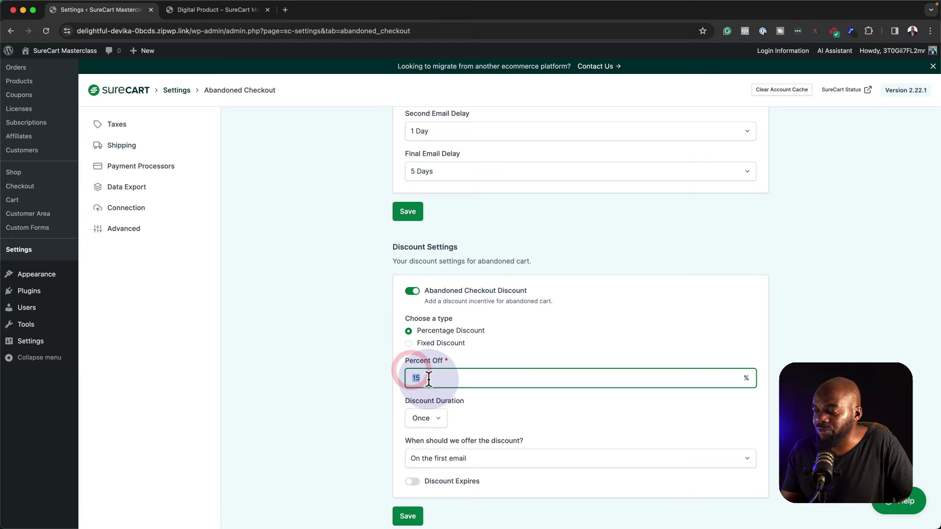
Step: Examine the options for when the abandoned checkout discount is offered, along with the email delays and GDPR settings
scroll(427, 399, down, 3)
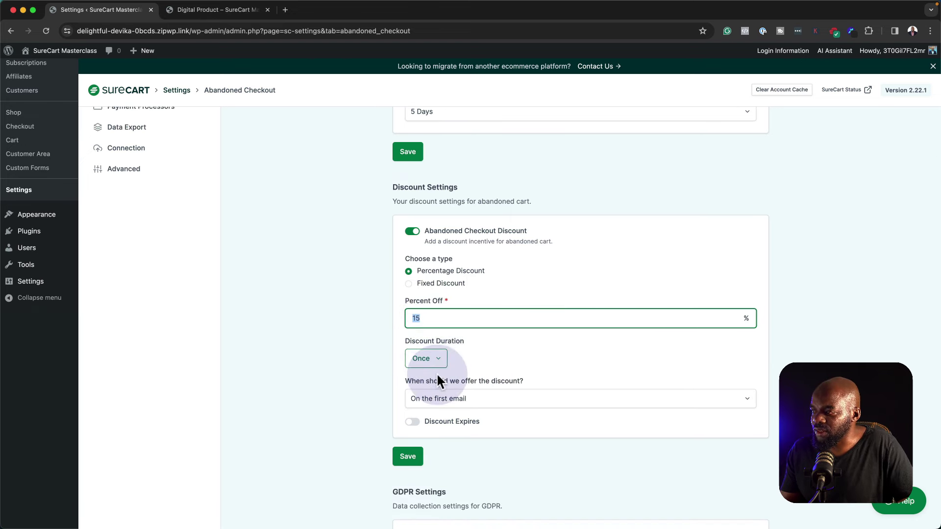
click(435, 399)
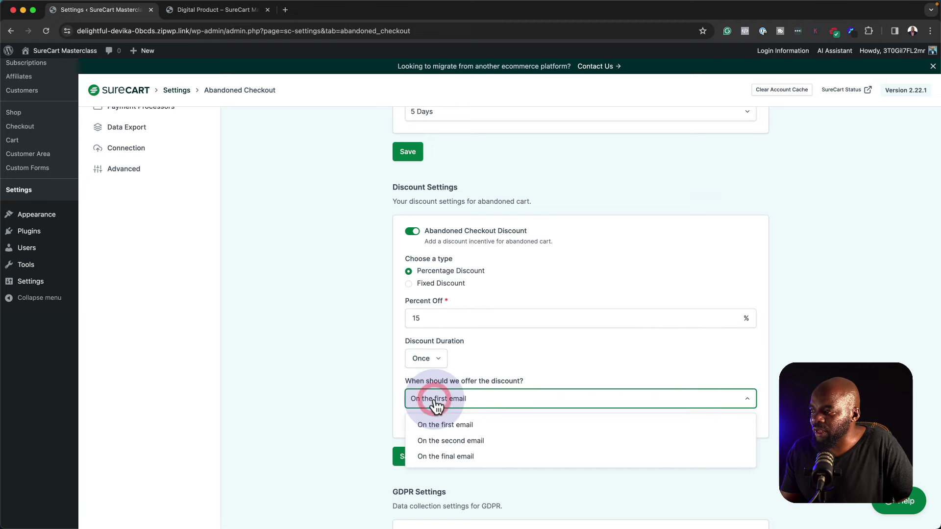
click(353, 401)
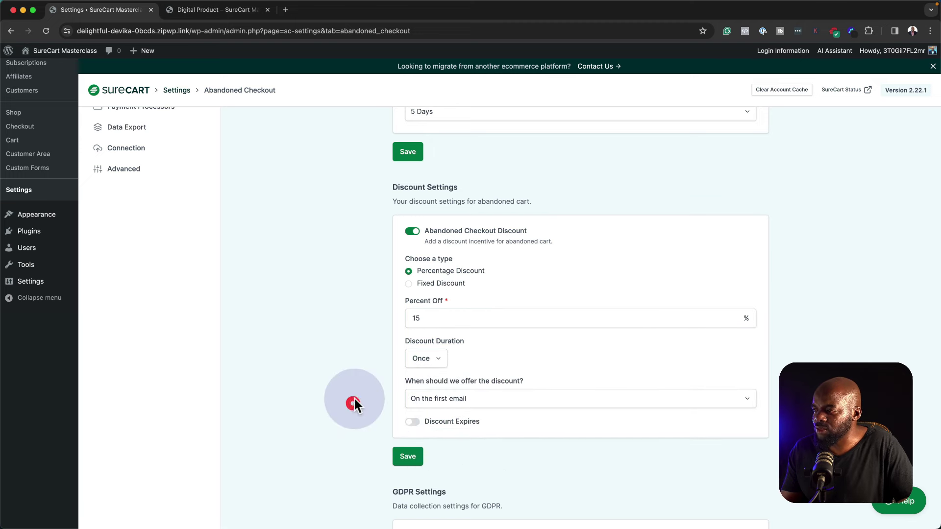
scroll(357, 394, up, 5)
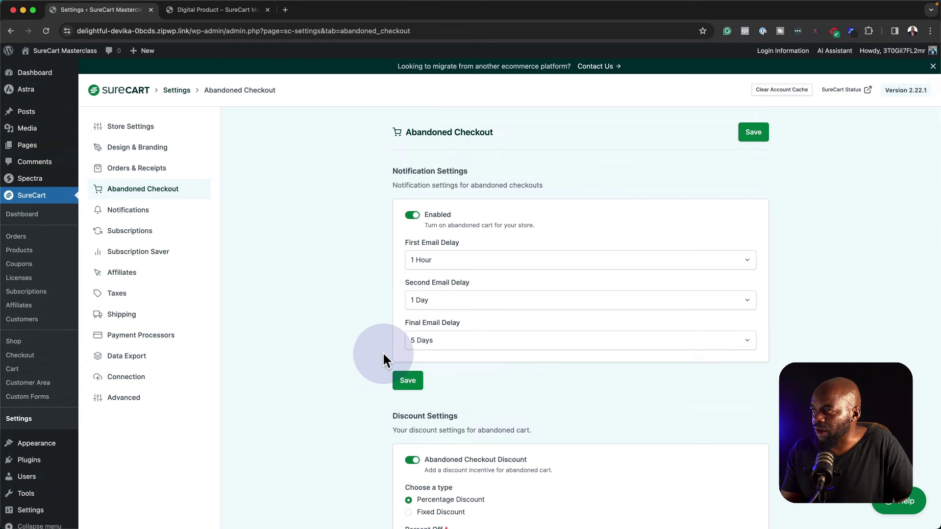
scroll(383, 360, down, 7)
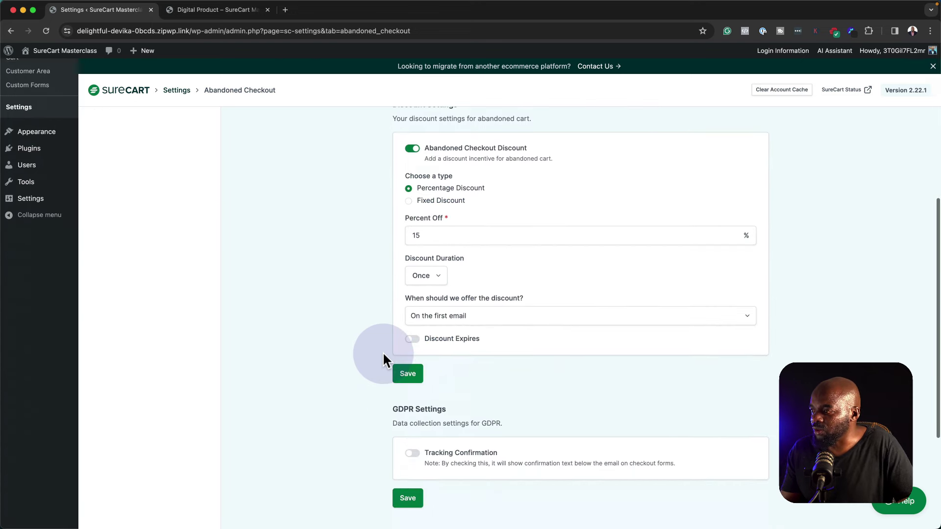
scroll(384, 360, down, 3)
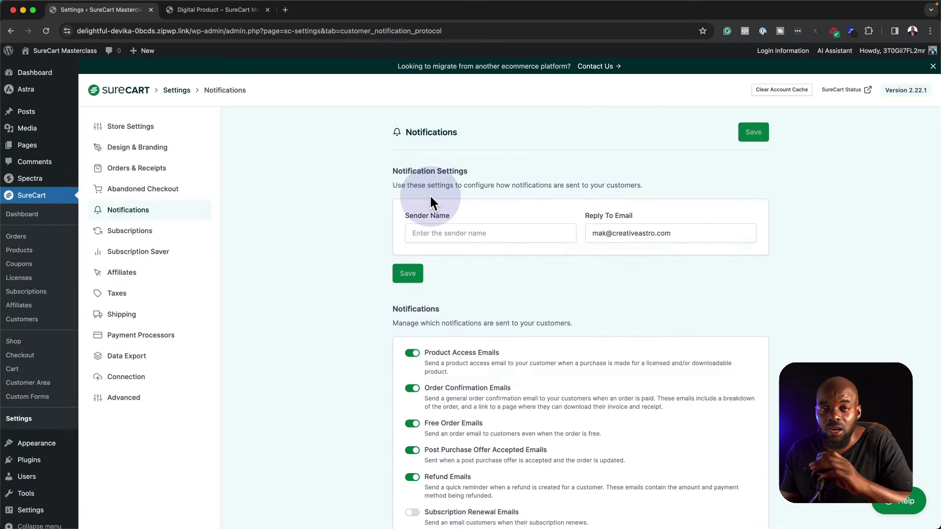
Step: Enter the sender name in the customer Notification Settings and save the change
click(425, 232)
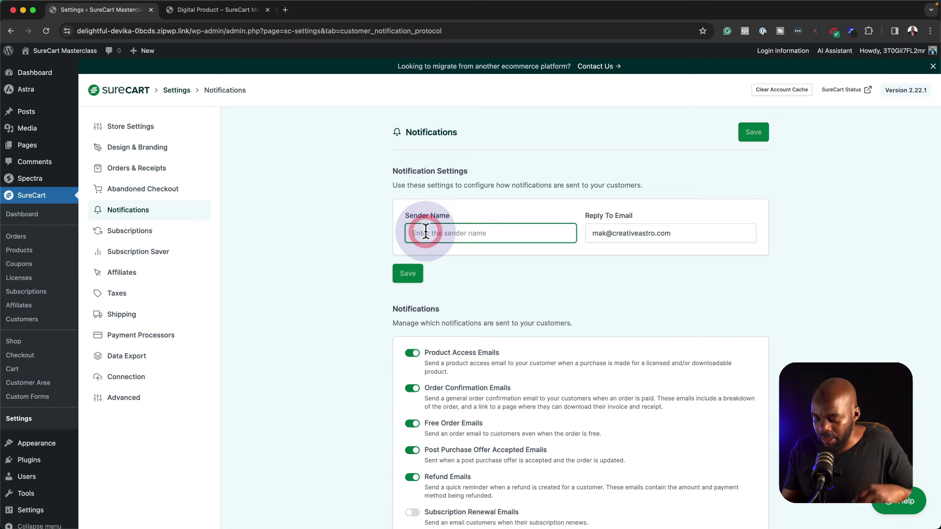
text(Mka)
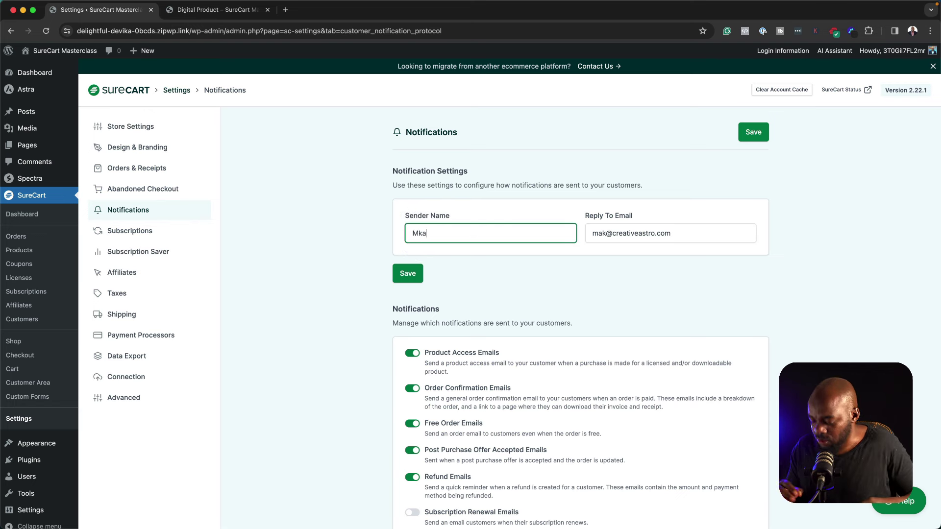
text(k)
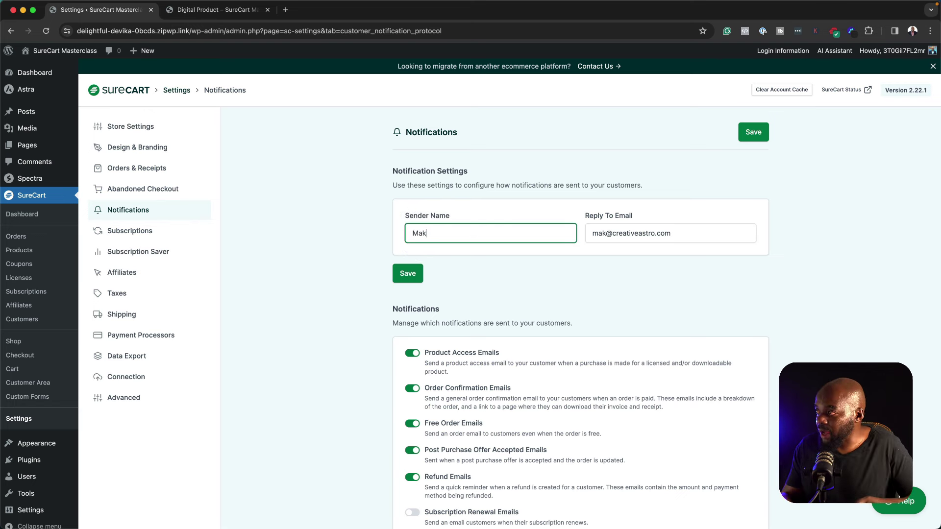
click(763, 131)
Step: Review the customer notification types and turn on Subscription Renewal Emails
scroll(661, 272, down, 3)
scroll(662, 272, down, 1)
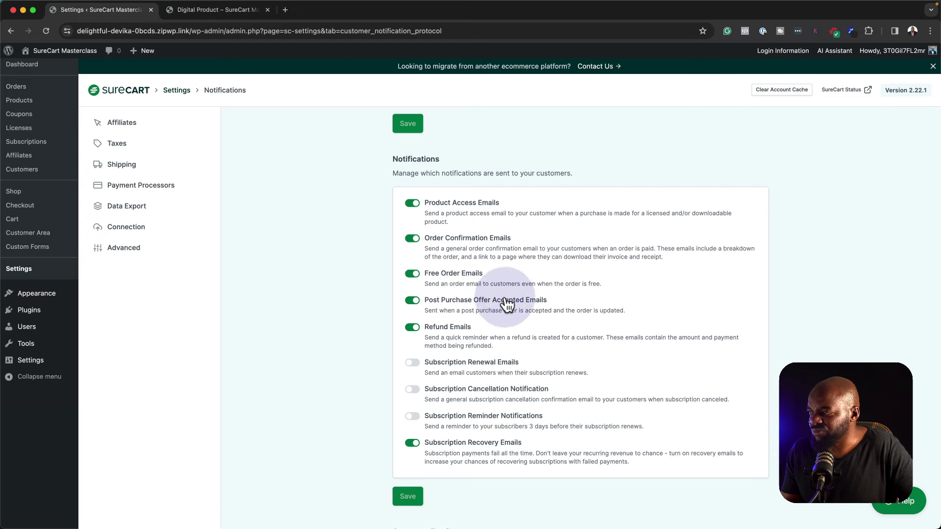
scroll(501, 351, down, 2)
scroll(502, 351, down, 2)
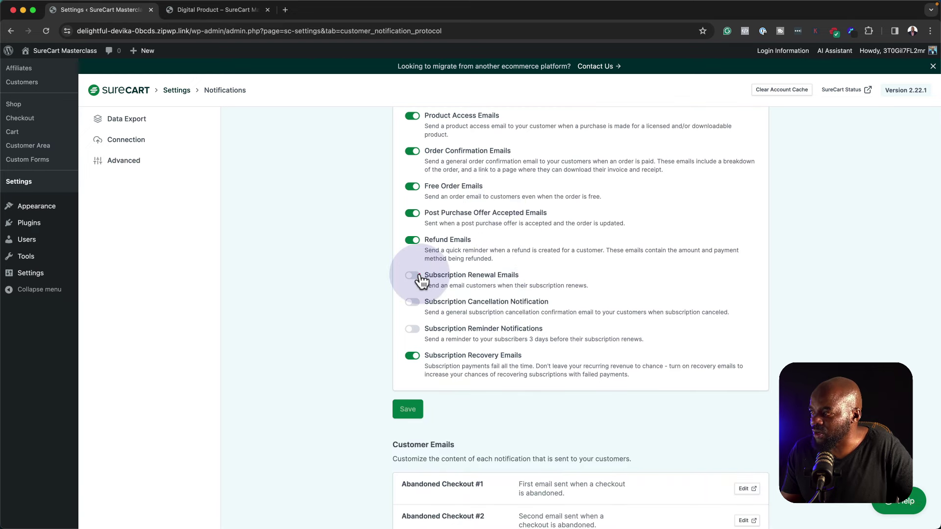
scroll(423, 279, down, 5)
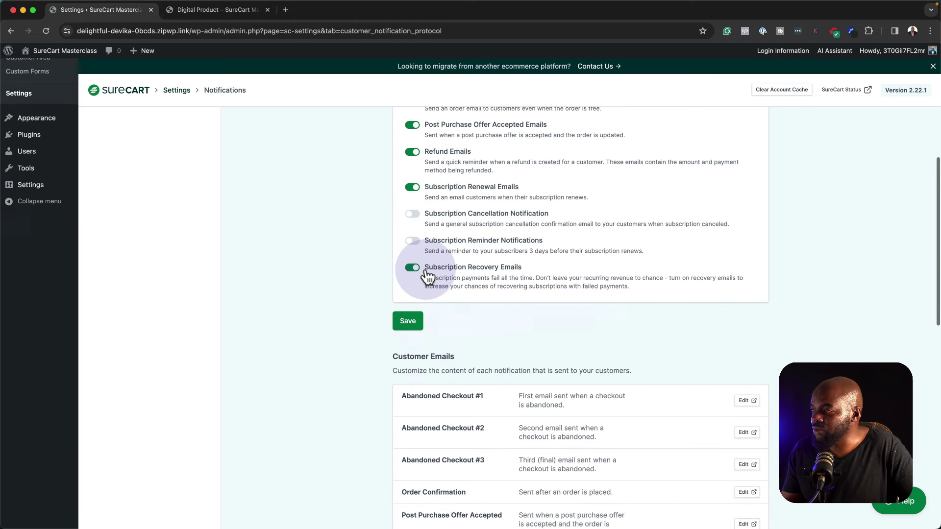
Step: Open the Abandoned Checkout #1 customer email for editing and highlight its "Did you forget something?" heading and the app.surecart.com address
scroll(426, 277, down, 3)
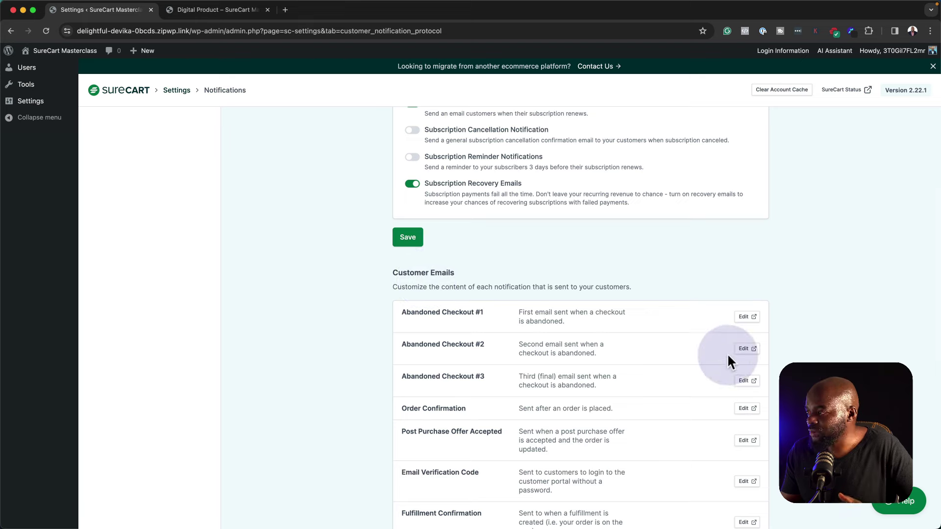
click(748, 318)
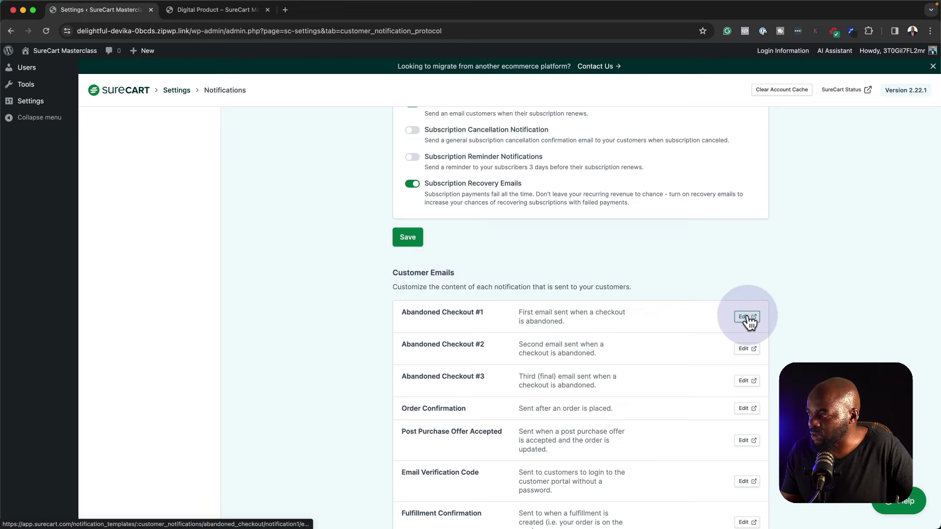
click(747, 317)
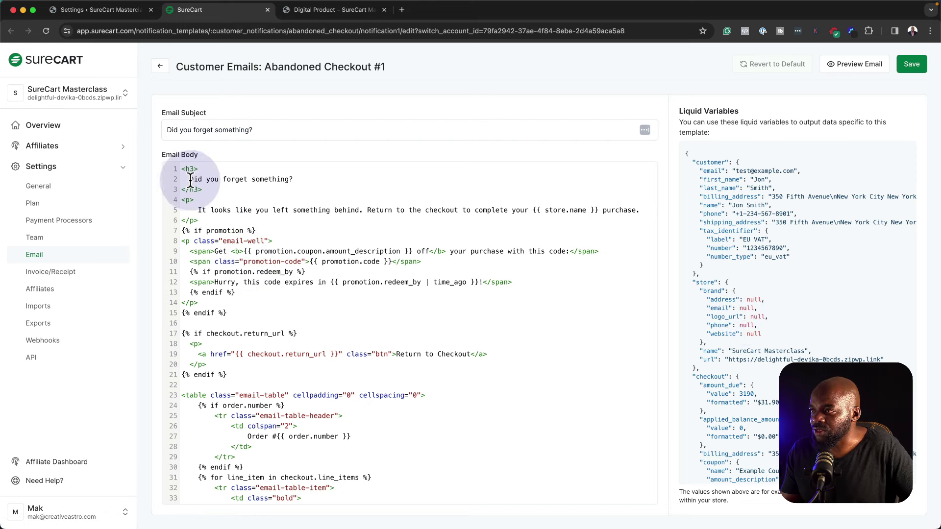
drag(190, 178, 298, 182)
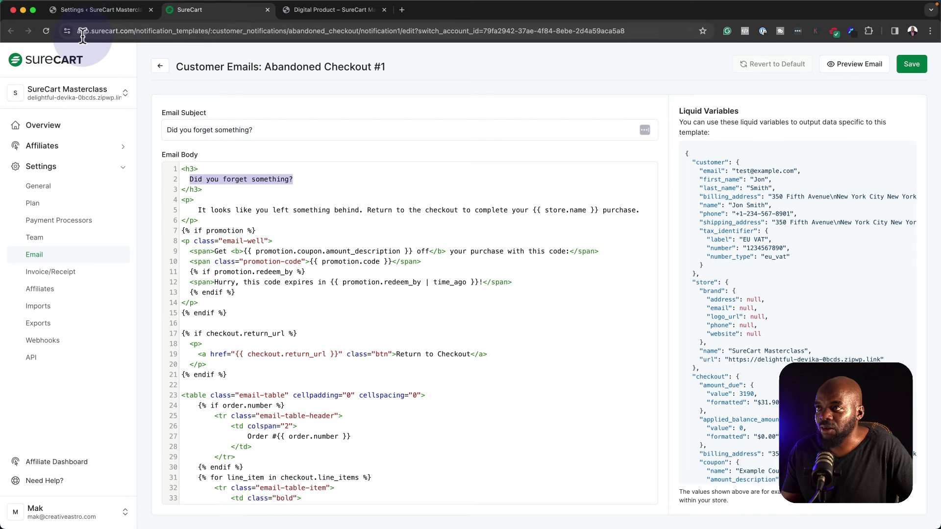
drag(78, 30, 137, 31)
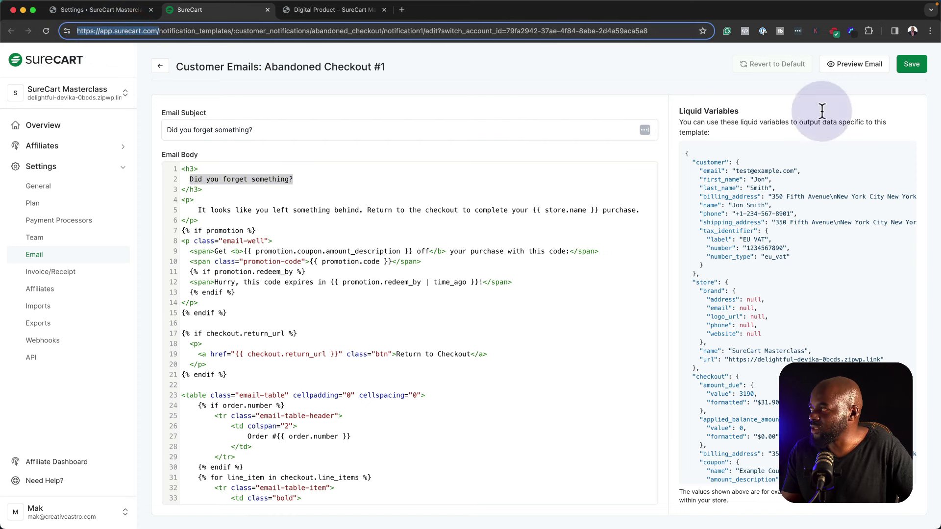
Step: Preview the Abandoned Checkout #1 email and highlight its discount code
click(845, 63)
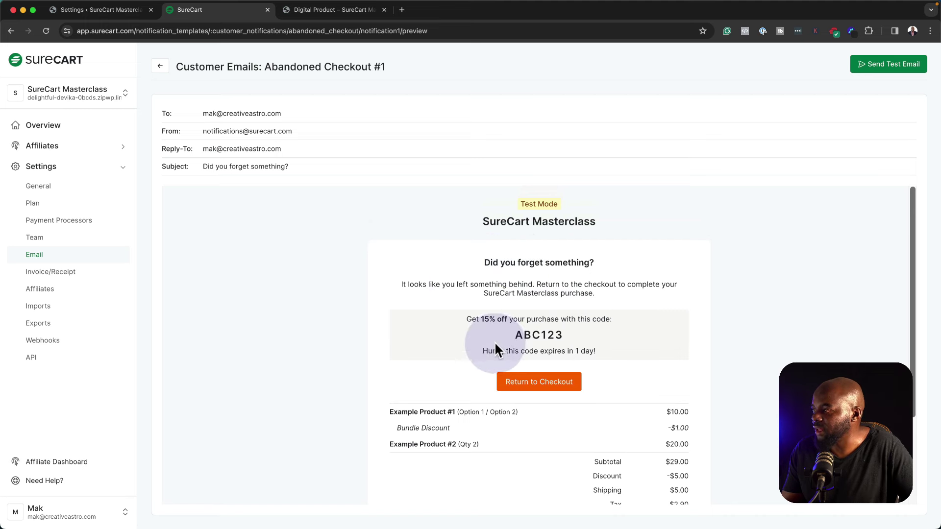
scroll(589, 340, down, 3)
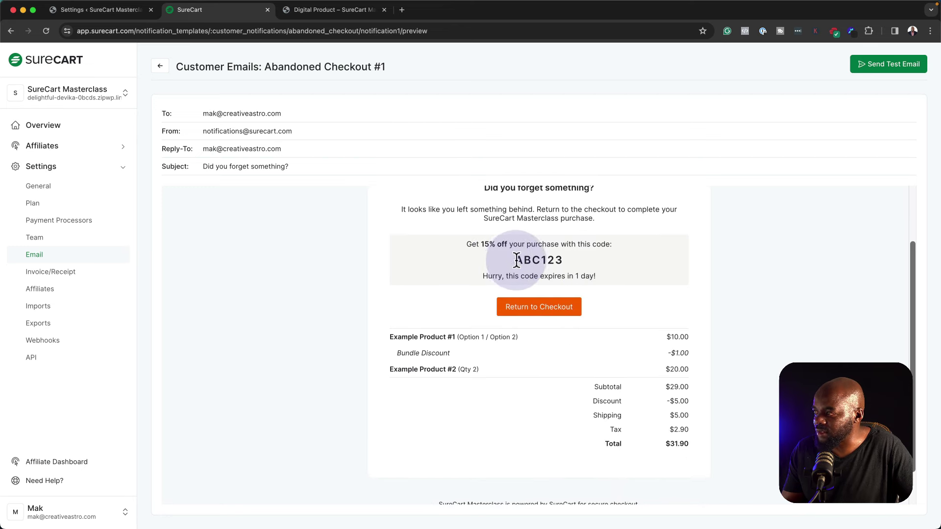
drag(517, 260, 565, 269)
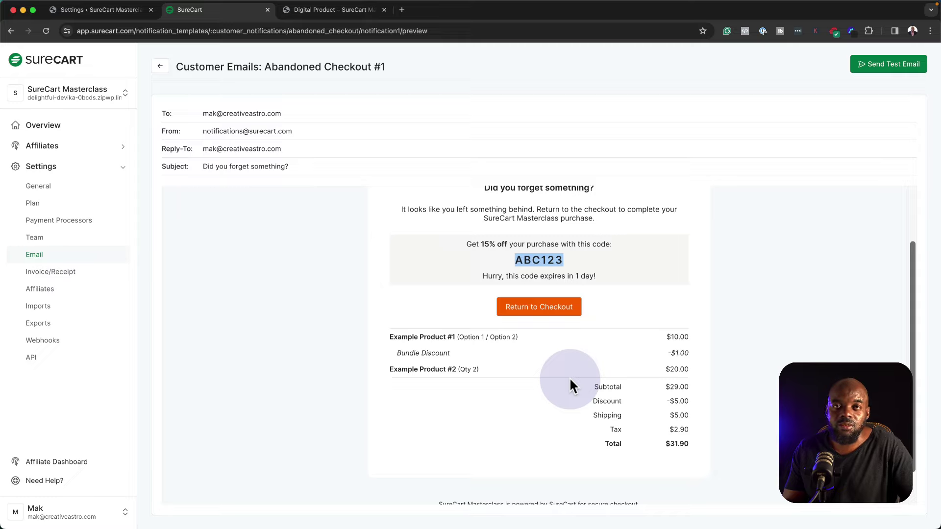